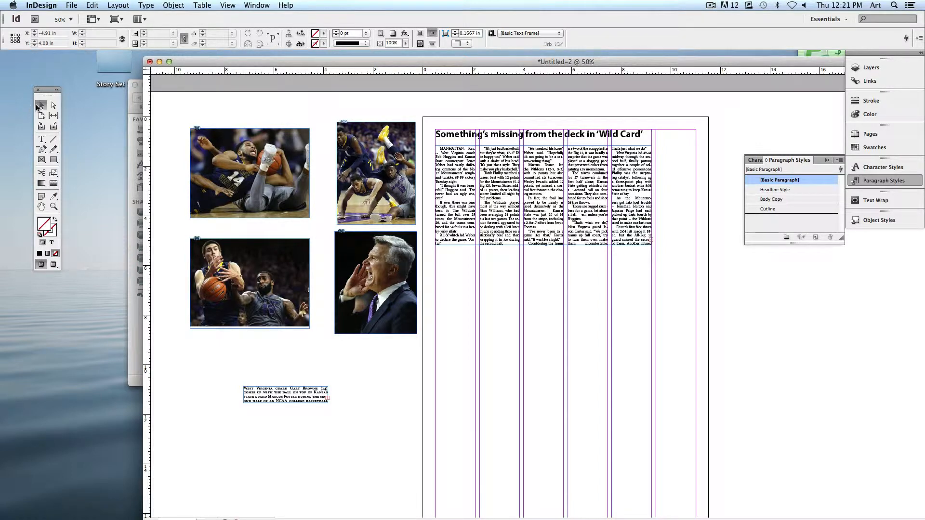
Move the four basketball photos together from the pasteboard onto the page beneath the story text.
{"action": "left_click_drag", "start_coordinate": [227, 108], "coordinate": [458, 346]}
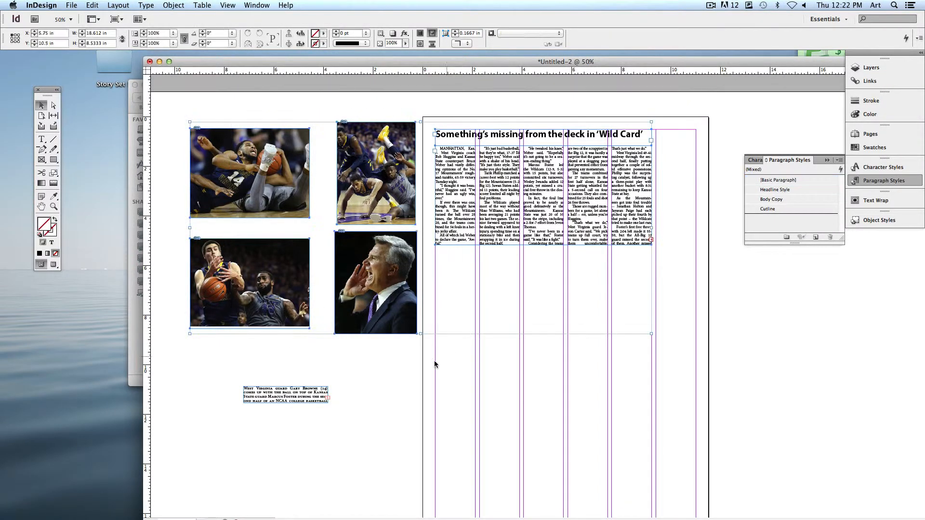
{"action": "left_click_drag", "start_coordinate": [227, 101], "coordinate": [365, 270]}
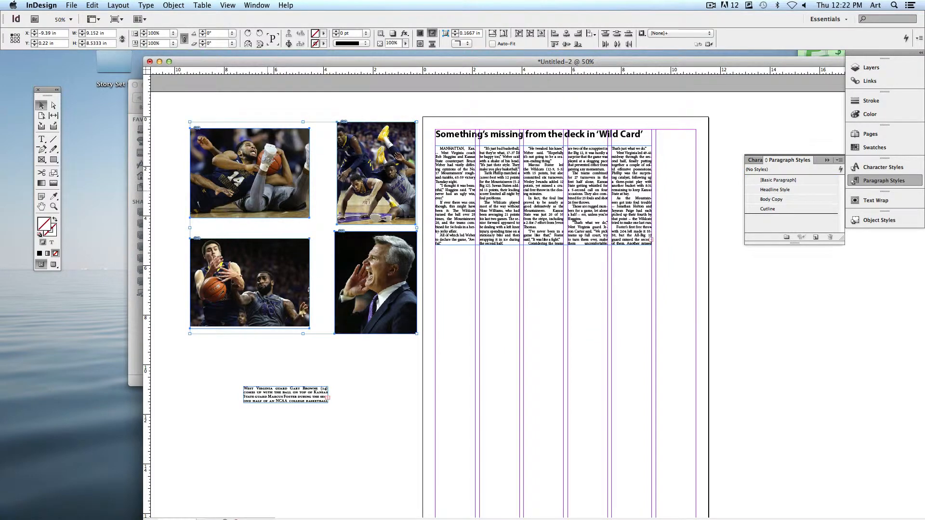
{"action": "left_click_drag", "start_coordinate": [269, 191], "coordinate": [527, 333]}
{"action": "scroll", "coordinate": [301, 223], "scroll_direction": "down", "scroll_amount": 5}
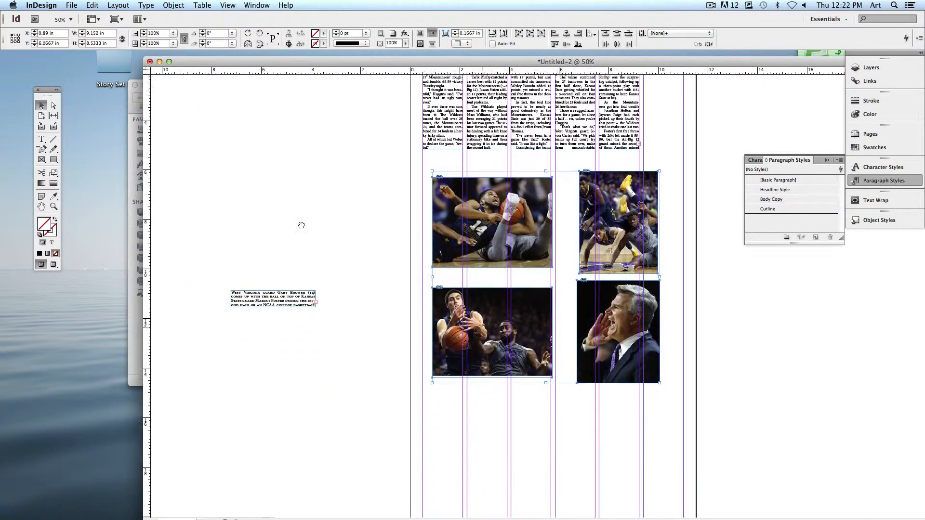
Show the baseline grid, enlarge the view to 75%, reposition the document window, and deselect the photos.
{"action": "key", "text": "super+alt+apostrophe"}
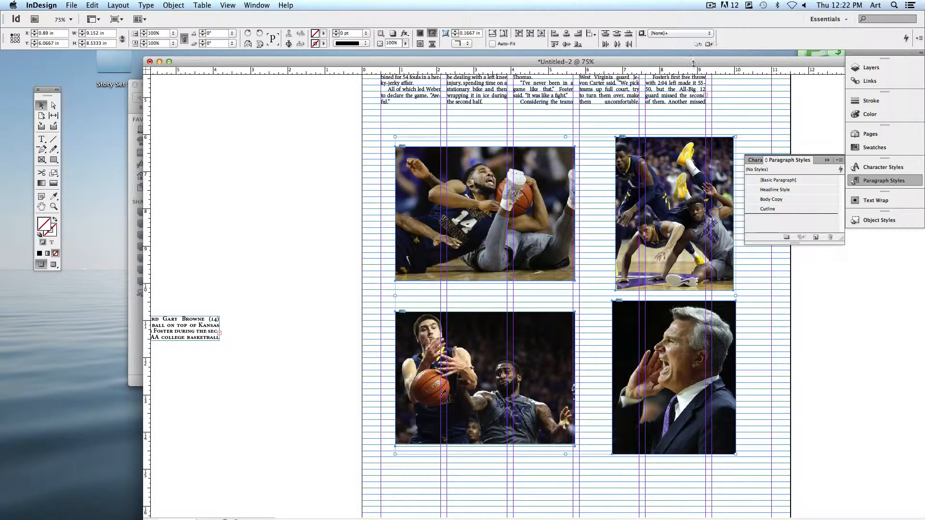
{"action": "key", "text": "super+equal"}
{"action": "left_click_drag", "start_coordinate": [607, 63], "coordinate": [517, 58]}
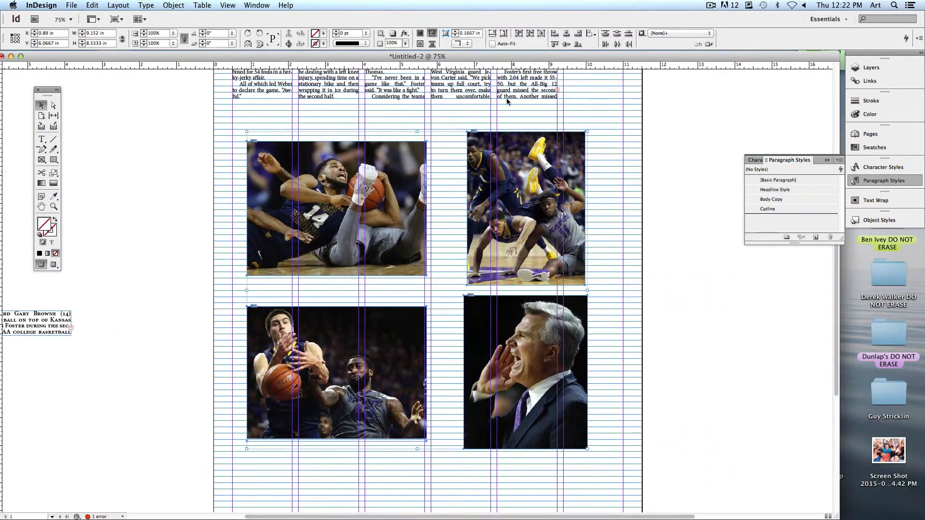
{"action": "left_click", "coordinate": [183, 176]}
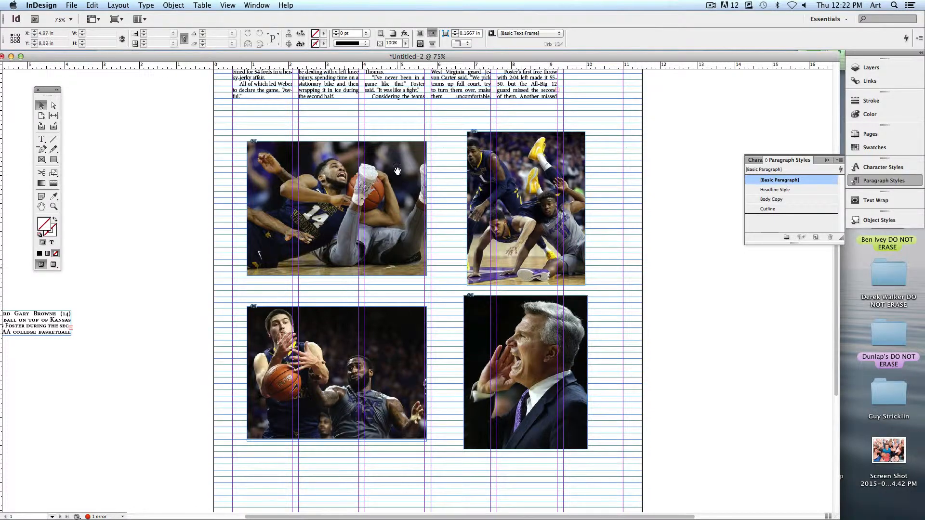
Display the page in Preview mode without guides, grid or frame edges.
{"action": "scroll", "coordinate": [437, 337], "scroll_direction": "up", "scroll_amount": 5}
{"action": "scroll", "coordinate": [405, 268], "scroll_direction": "down", "scroll_amount": 4}
{"action": "key", "text": "w"}
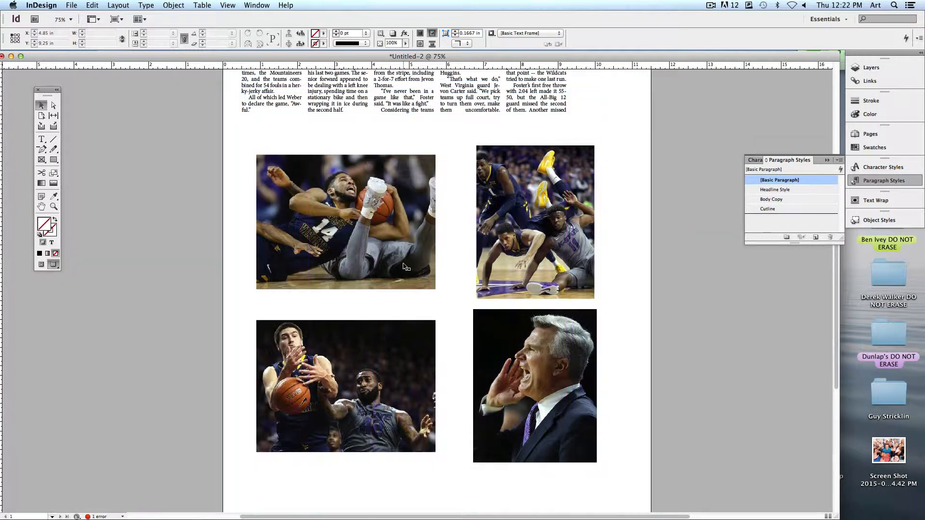
{"action": "scroll", "coordinate": [433, 339], "scroll_direction": "down", "scroll_amount": 1}
{"action": "scroll", "coordinate": [434, 340], "scroll_direction": "right", "scroll_amount": 1}
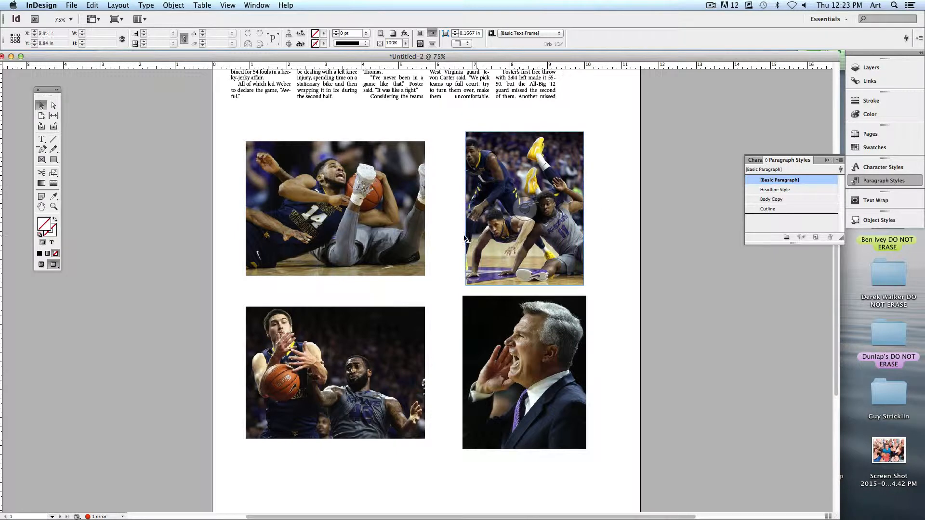
Try cropping the photo of the player on the floor with the ball from its top, bottom and right edges to about 4.54 by 3.06 in.
{"action": "left_click", "coordinate": [302, 185]}
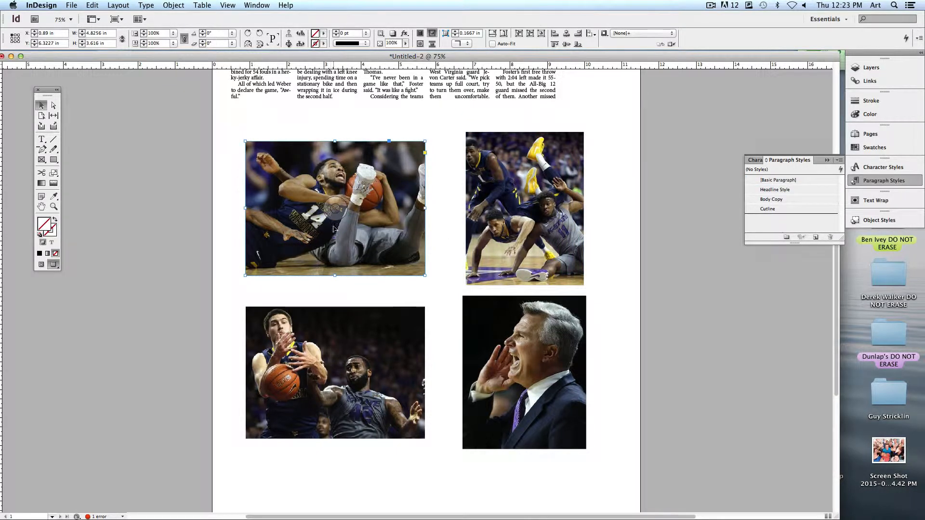
{"action": "left_click_drag", "start_coordinate": [334, 274], "coordinate": [336, 148]}
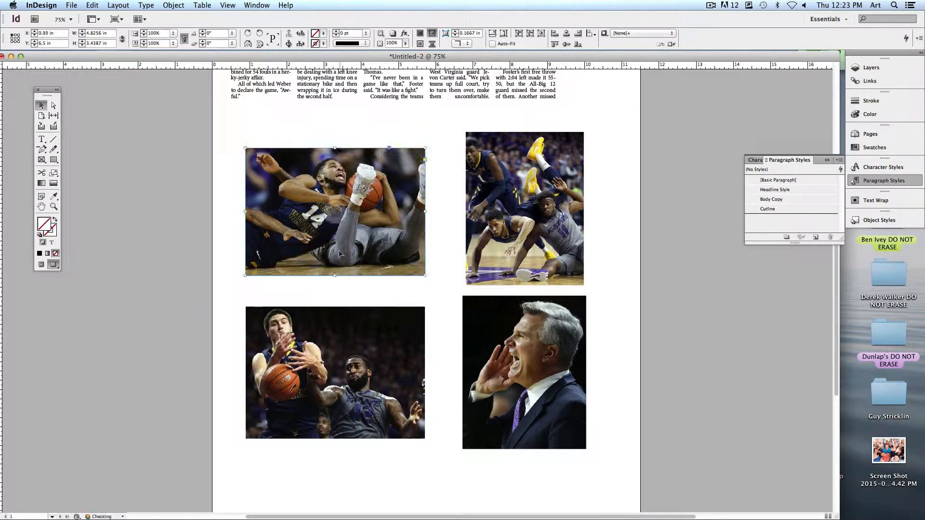
{"action": "left_click_drag", "start_coordinate": [336, 276], "coordinate": [335, 261]}
{"action": "left_click", "coordinate": [332, 283]}
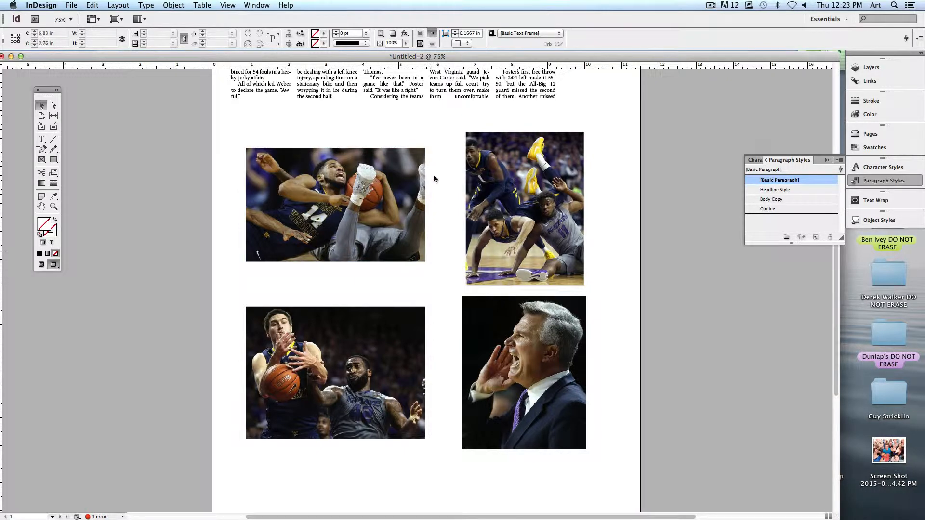
{"action": "left_click", "coordinate": [423, 198]}
{"action": "left_click_drag", "start_coordinate": [425, 205], "coordinate": [414, 205]}
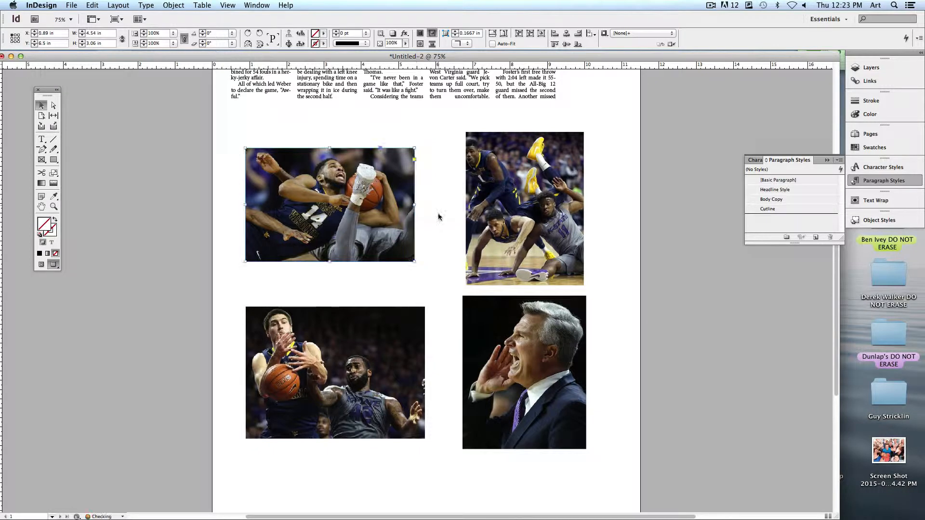
{"action": "left_click", "coordinate": [438, 217]}
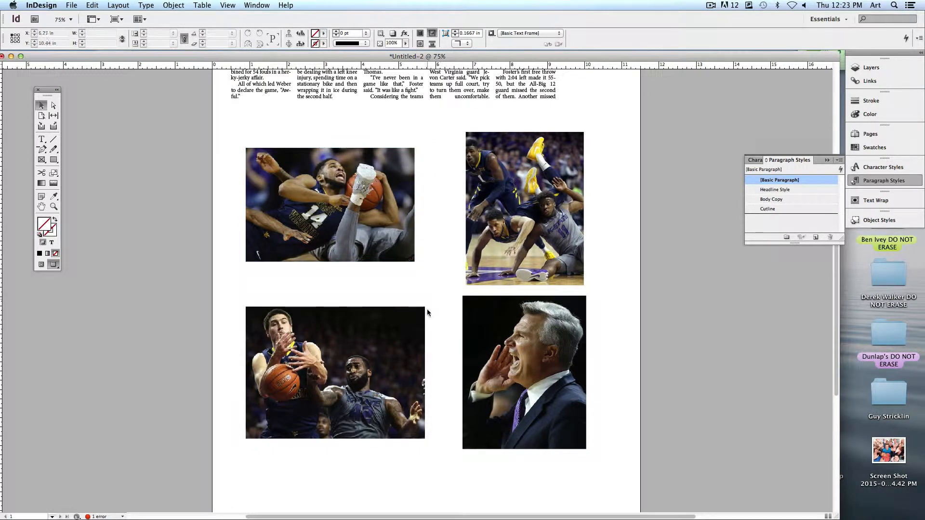
Undo the three crops on the photo of the player on the floor.
{"action": "key", "text": "super+z"}
{"action": "key", "text": "super+z"}
{"action": "key", "text": "super+z"}
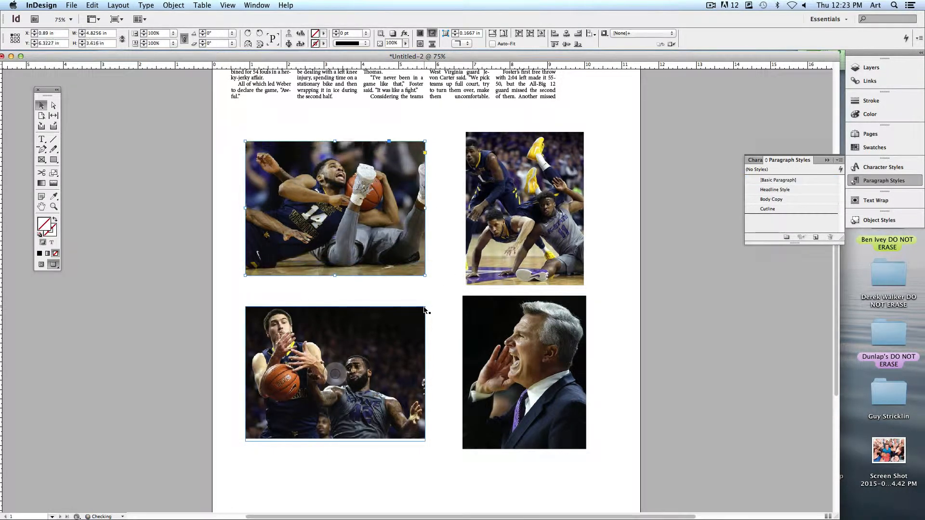
Crop the lower edge of the photo below it up through the players' hands, and extend it back down to just below them.
{"action": "scroll", "coordinate": [448, 304], "scroll_direction": "down", "scroll_amount": 4}
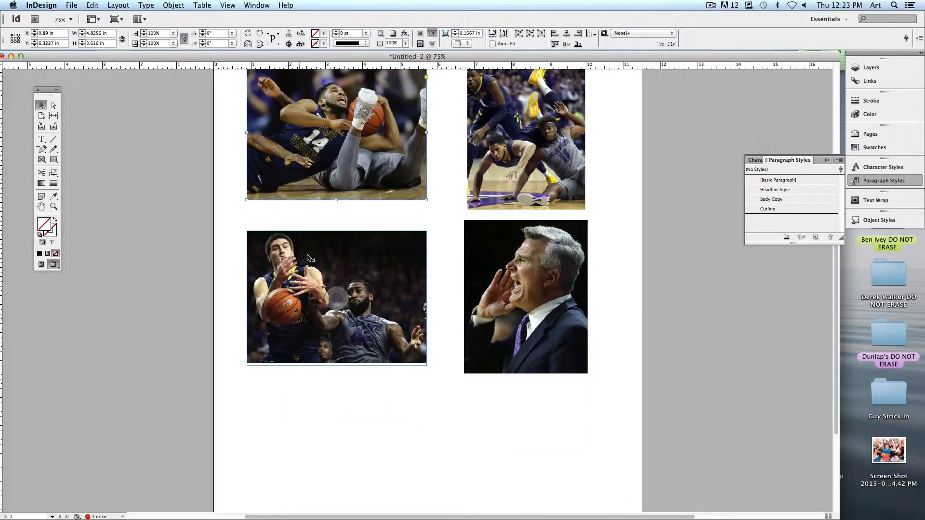
{"action": "left_click", "coordinate": [310, 258]}
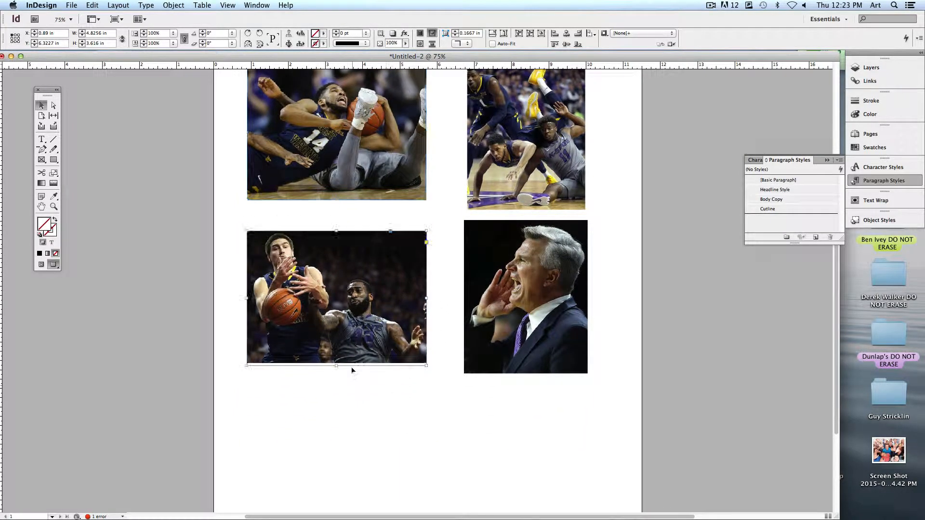
{"action": "left_click_drag", "start_coordinate": [336, 366], "coordinate": [335, 338]}
{"action": "left_click", "coordinate": [345, 377]}
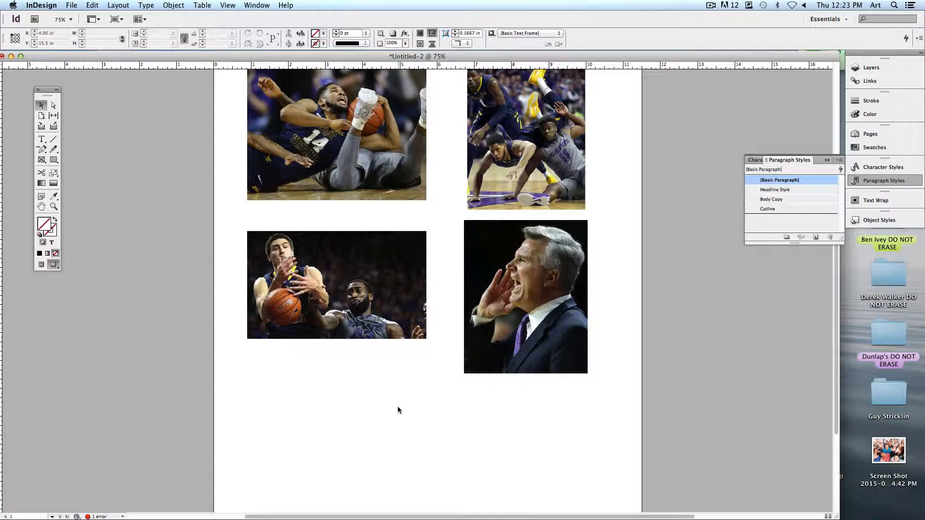
{"action": "left_click", "coordinate": [337, 339]}
{"action": "left_click_drag", "start_coordinate": [337, 340], "coordinate": [337, 363]}
Try cropping the right edge of the same two-player photo past the outstretched hand, and undo that crop.
{"action": "left_click_drag", "start_coordinate": [426, 298], "coordinate": [405, 299]}
{"action": "left_click", "coordinate": [432, 391]}
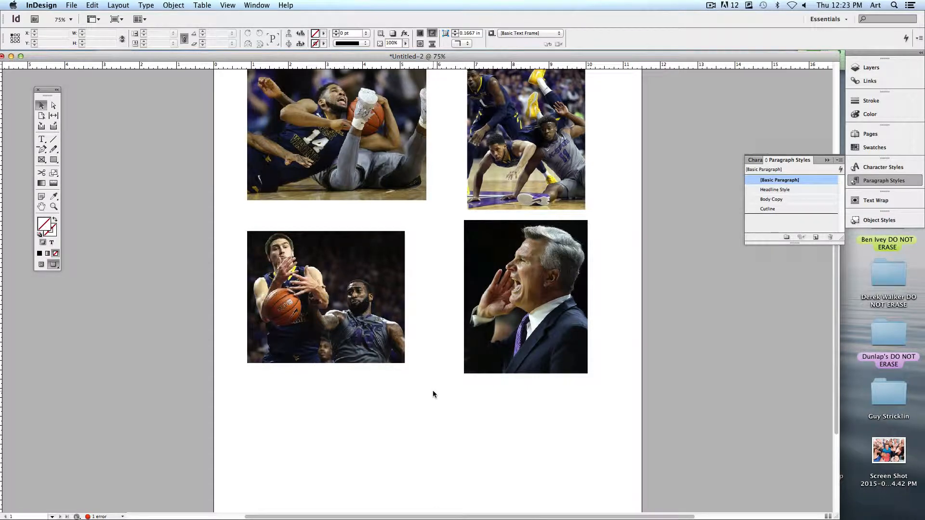
{"action": "key", "text": "super+z"}
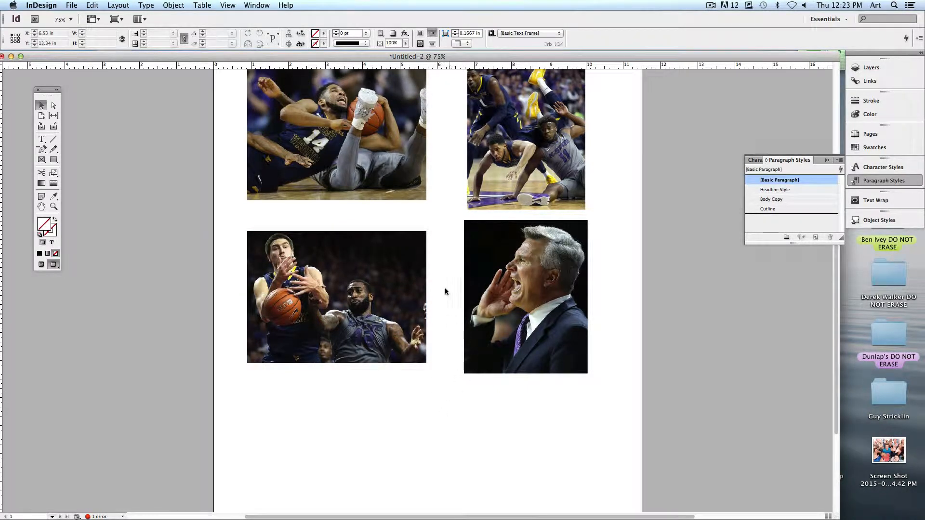
Try cropping the bottom of the vertical photo of tumbling players to about 3.49 in high, and undo it.
{"action": "left_click_drag", "start_coordinate": [444, 288], "coordinate": [388, 339]}
{"action": "left_click", "coordinate": [478, 292]}
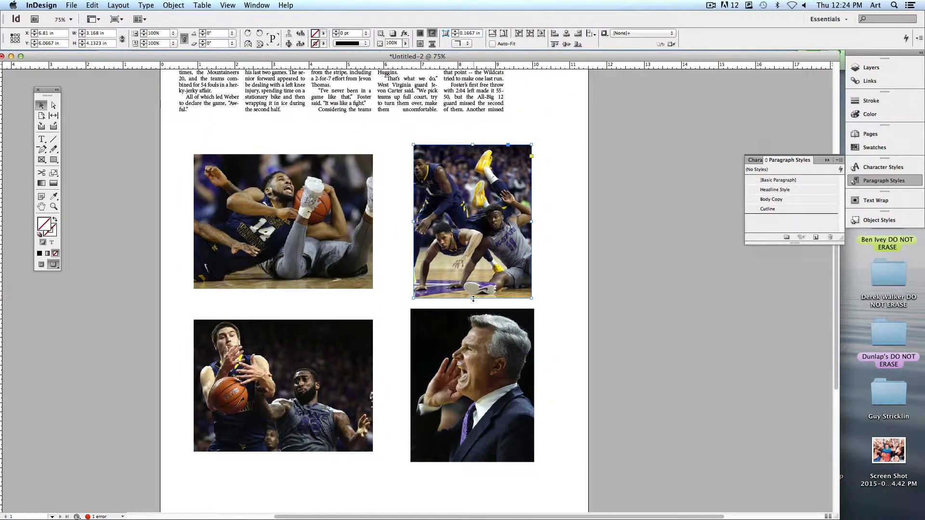
{"action": "left_click_drag", "start_coordinate": [474, 298], "coordinate": [473, 274]}
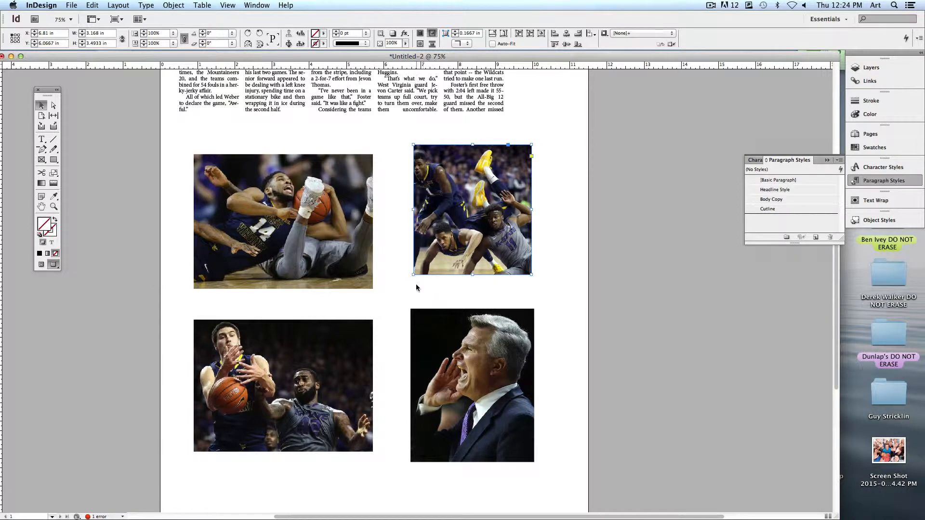
{"action": "key", "text": "cmd+z"}
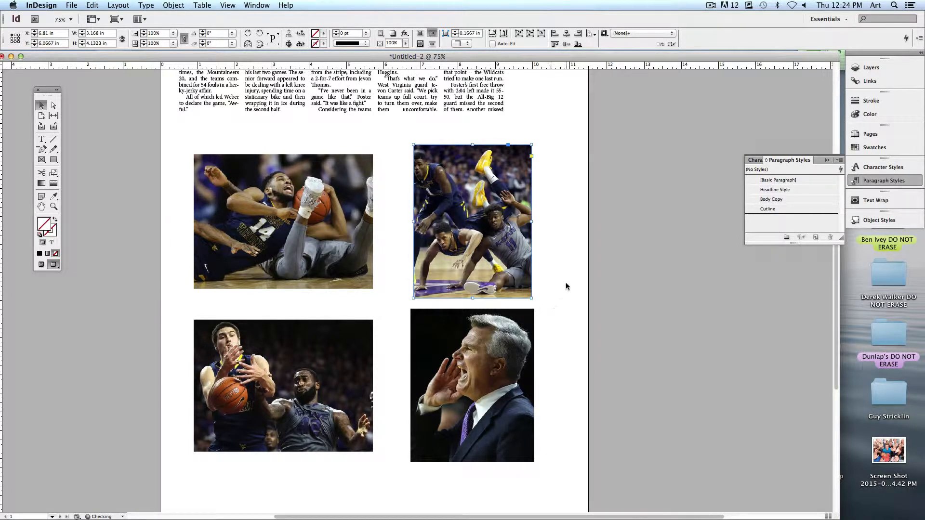
Try cropping the left edge of the tumbling players photo to about 2.85 in wide, and undo it.
{"action": "left_click", "coordinate": [568, 285]}
{"action": "left_click", "coordinate": [421, 214]}
{"action": "left_click_drag", "start_coordinate": [413, 221], "coordinate": [426, 221]}
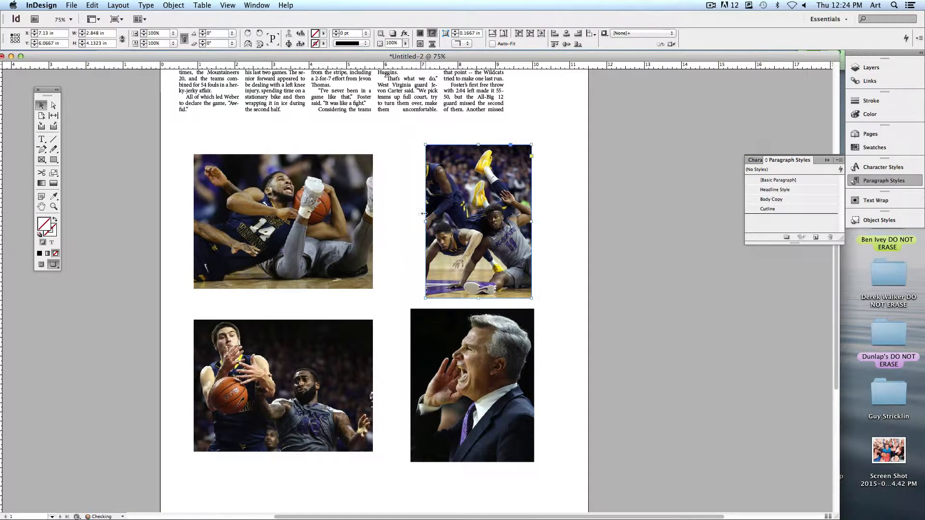
{"action": "key", "text": "super+z"}
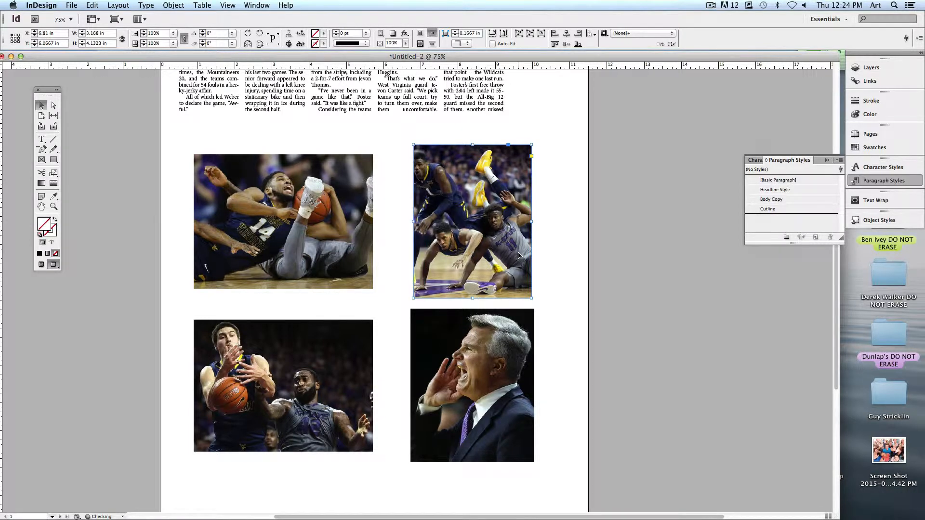
{"action": "left_click", "coordinate": [545, 258]}
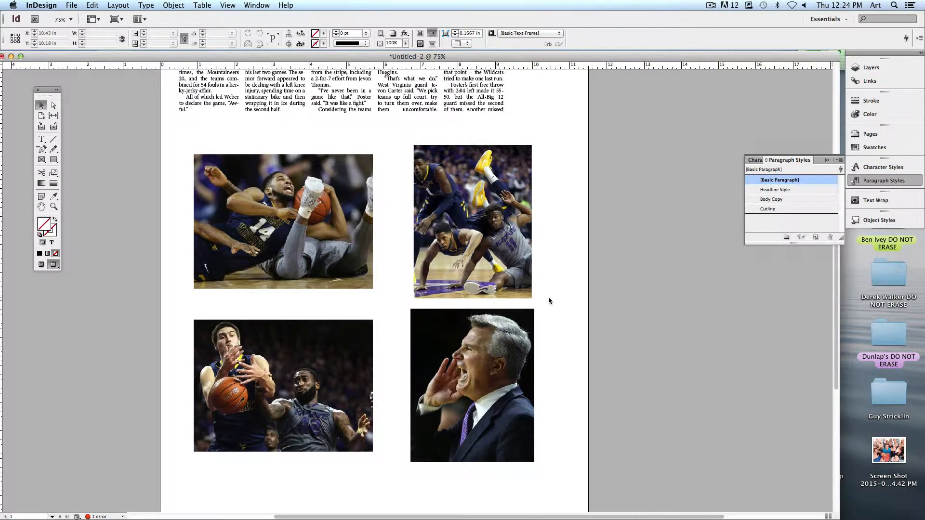
Try cropping the shouting coach photo from its left and bottom edges to about 2.67 by 3.2 in.
{"action": "scroll", "coordinate": [562, 337], "scroll_direction": "down", "scroll_amount": 3}
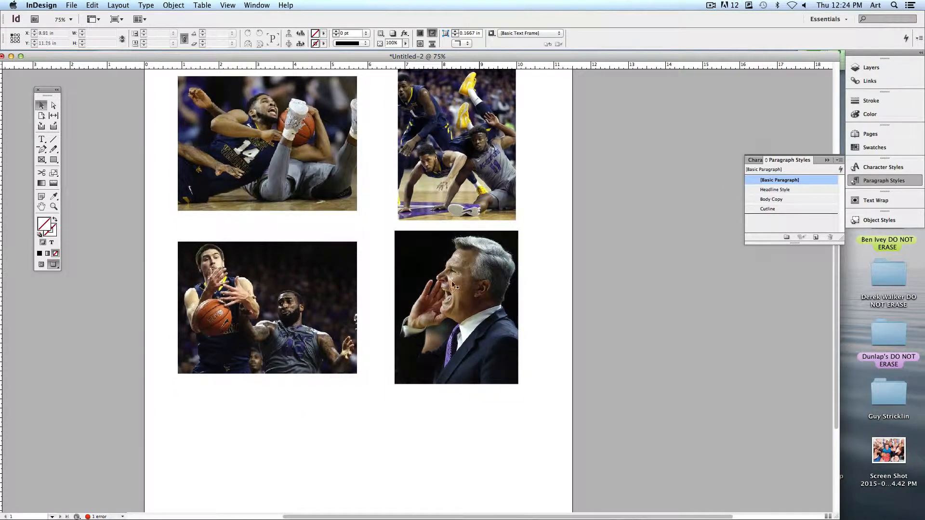
{"action": "left_click", "coordinate": [456, 307]}
{"action": "left_click", "coordinate": [456, 390]}
{"action": "left_click", "coordinate": [458, 381]}
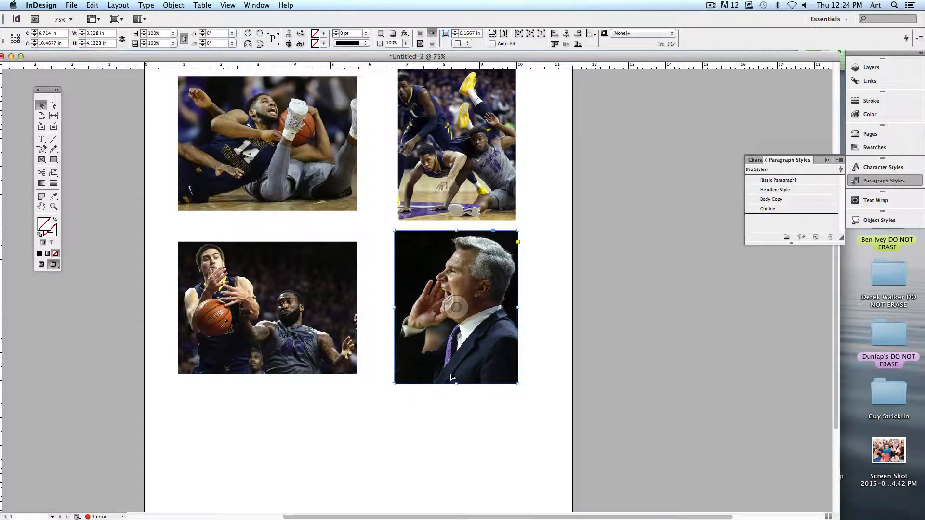
{"action": "left_click_drag", "start_coordinate": [394, 308], "coordinate": [419, 307]}
{"action": "left_click_drag", "start_coordinate": [466, 385], "coordinate": [467, 350]}
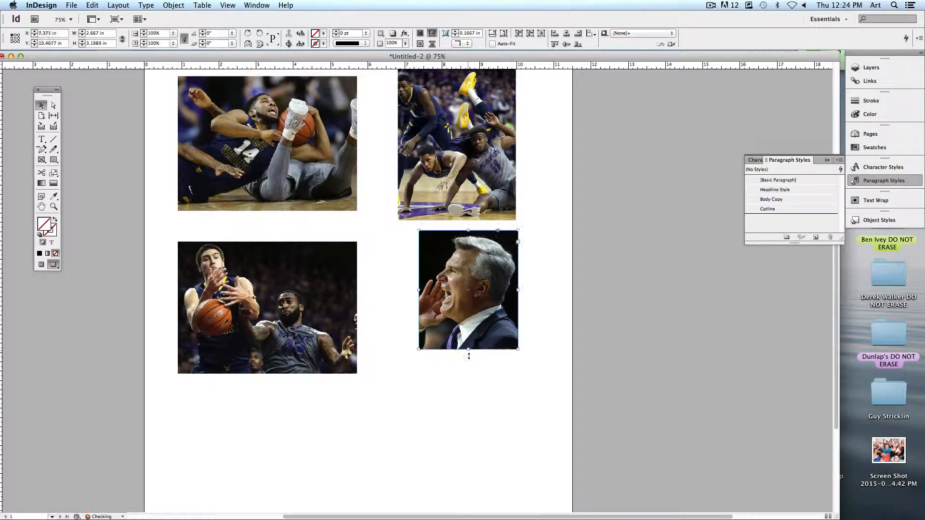
{"action": "left_click", "coordinate": [473, 436]}
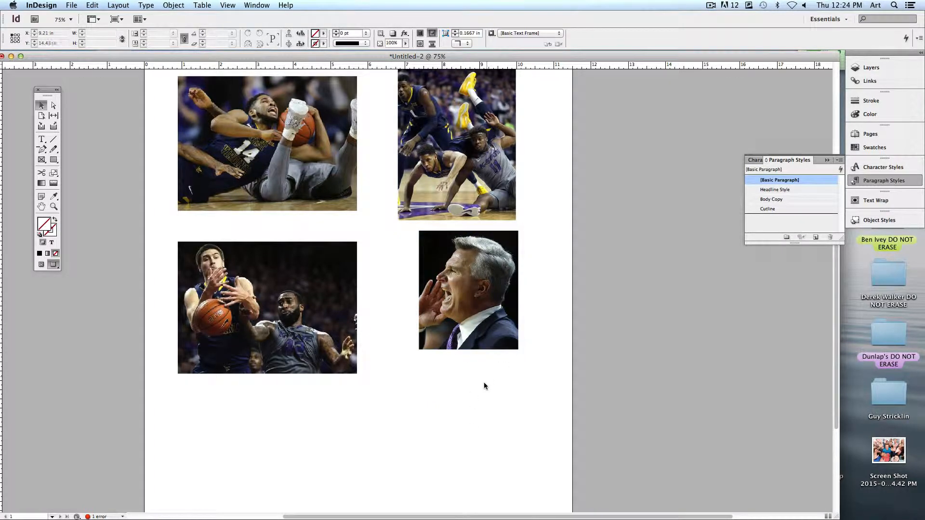
Try extending the coach photo's height to about 3.79 in and cropping both sides to about 1.9 in wide.
{"action": "left_click", "coordinate": [469, 348]}
{"action": "left_click_drag", "start_coordinate": [470, 349], "coordinate": [469, 372]}
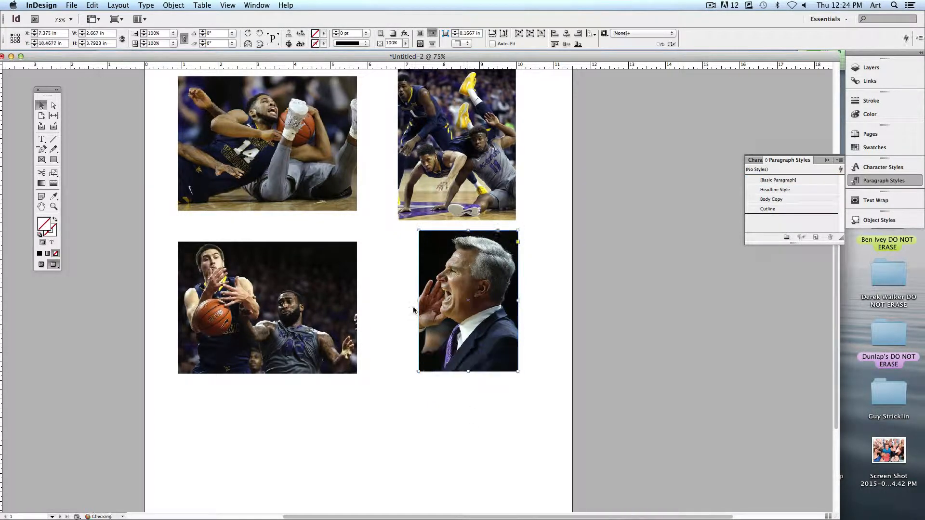
{"action": "left_click_drag", "start_coordinate": [419, 302], "coordinate": [426, 302]}
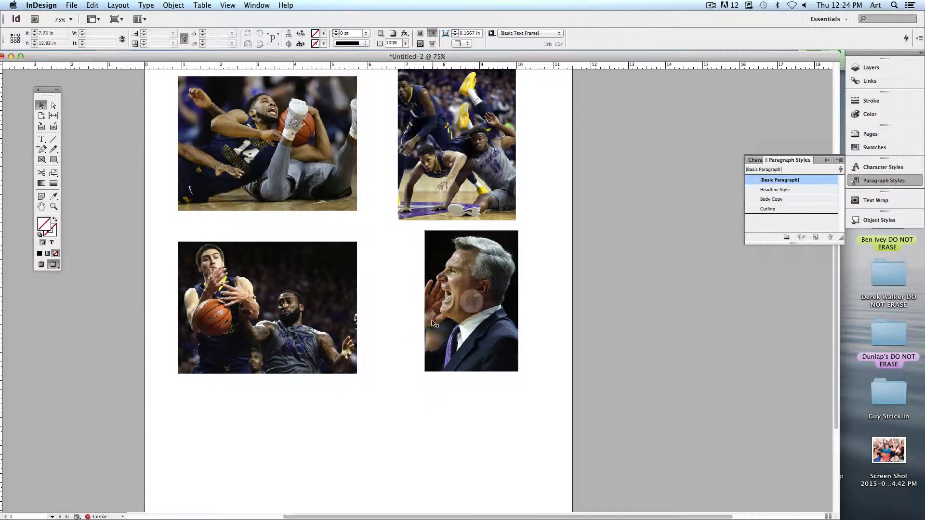
{"action": "left_click_drag", "start_coordinate": [518, 302], "coordinate": [495, 302]}
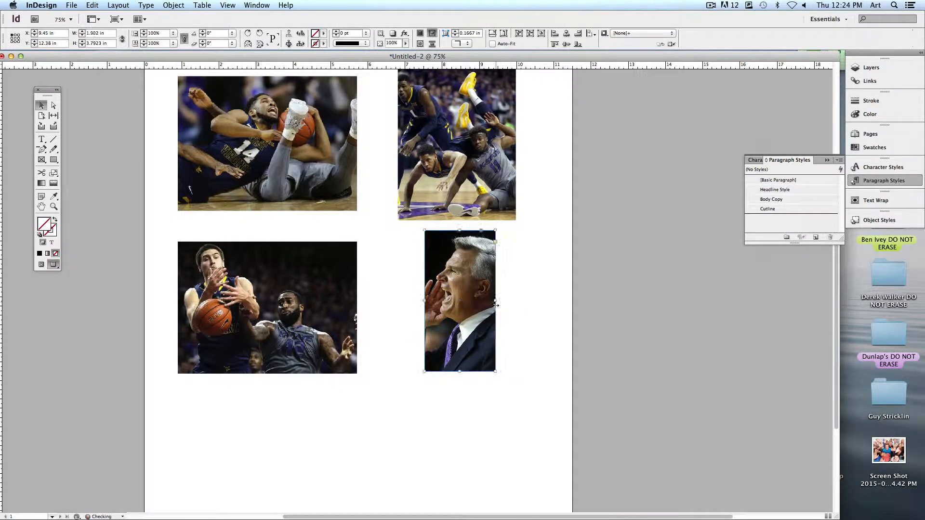
{"action": "left_click", "coordinate": [551, 337]}
Undo all the crops on the coach photo and deselect it.
{"action": "key", "text": "super+z"}
{"action": "key", "text": "super+z"}
{"action": "key", "text": "super+z"}
{"action": "key", "text": "super+z"}
{"action": "key", "text": "super+z"}
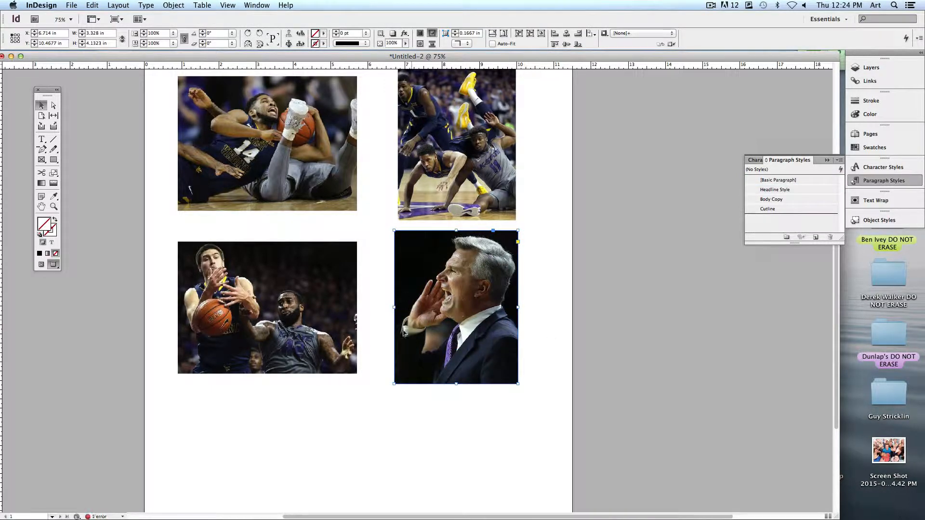
{"action": "left_click", "coordinate": [386, 417]}
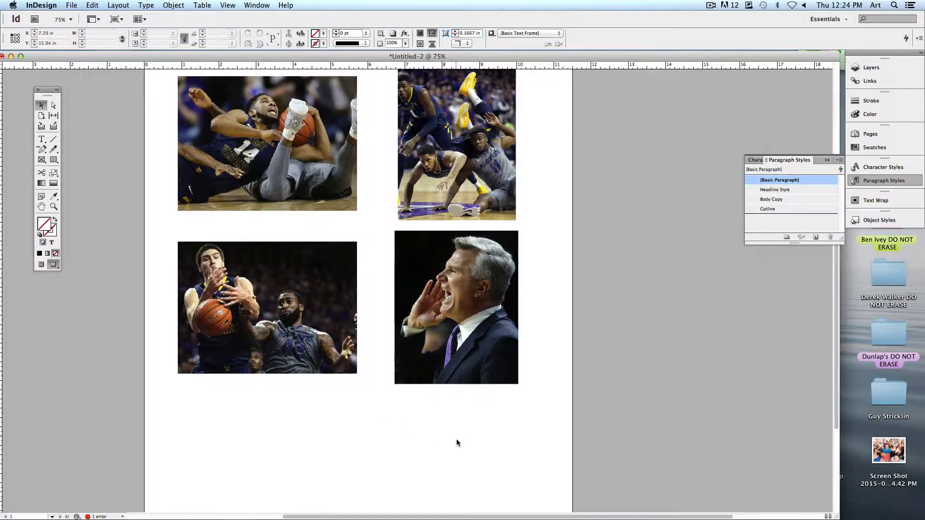
{"action": "scroll", "coordinate": [459, 435], "scroll_direction": "right", "scroll_amount": 3}
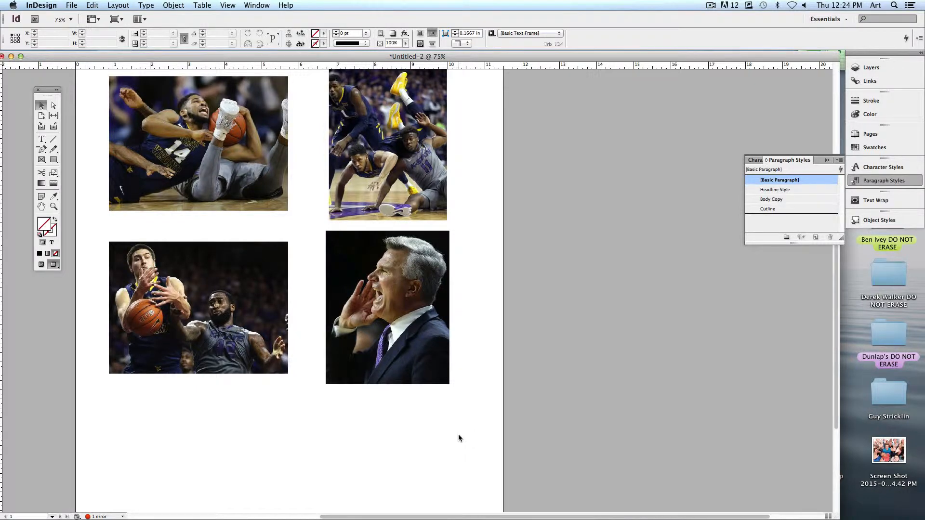
Show the layout guides and move all four basketball photos off the page onto the pasteboard beside it.
{"action": "key", "text": "w"}
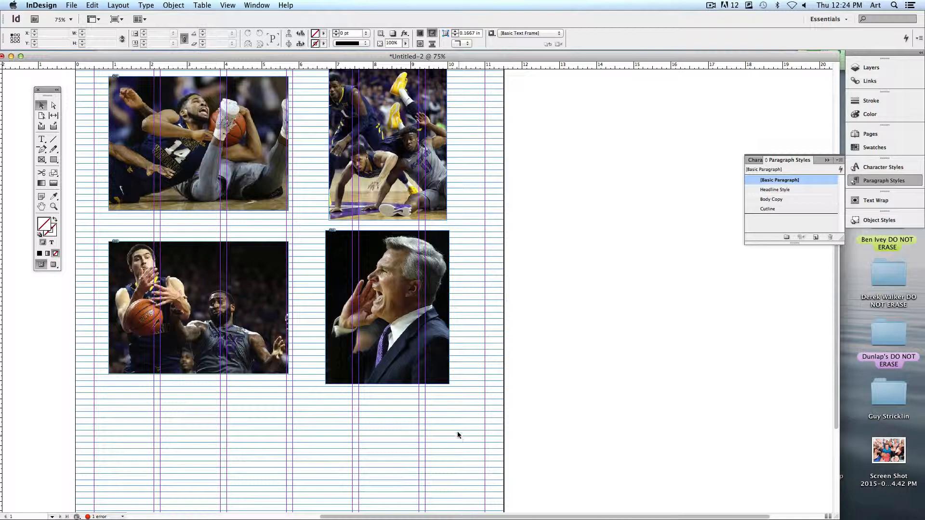
{"action": "scroll", "coordinate": [458, 435], "scroll_direction": "up", "scroll_amount": 5}
{"action": "scroll", "coordinate": [458, 435], "scroll_direction": "left", "scroll_amount": 5}
{"action": "left_click_drag", "start_coordinate": [152, 290], "coordinate": [282, 381]}
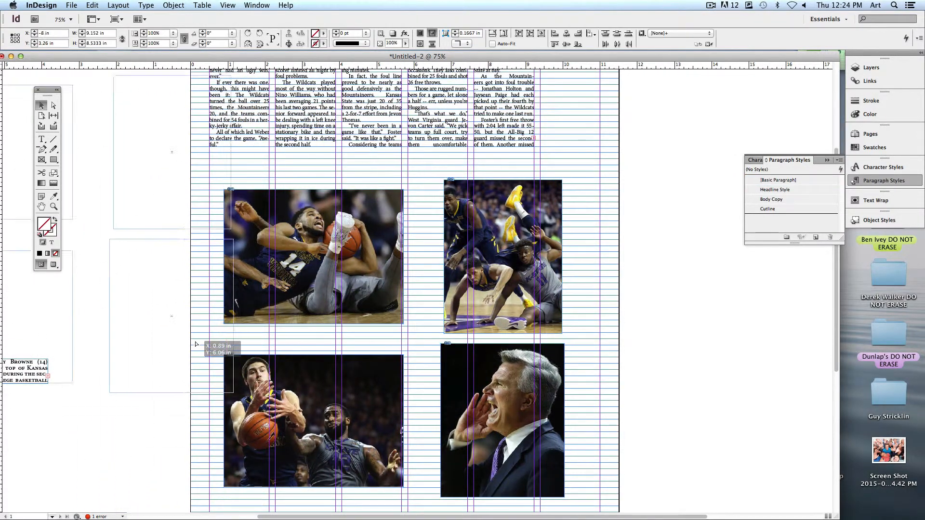
{"action": "left_click_drag", "start_coordinate": [195, 344], "coordinate": [122, 295]}
{"action": "scroll", "coordinate": [271, 342], "scroll_direction": "left", "scroll_amount": 3}
{"action": "scroll", "coordinate": [271, 342], "scroll_direction": "up", "scroll_amount": 1}
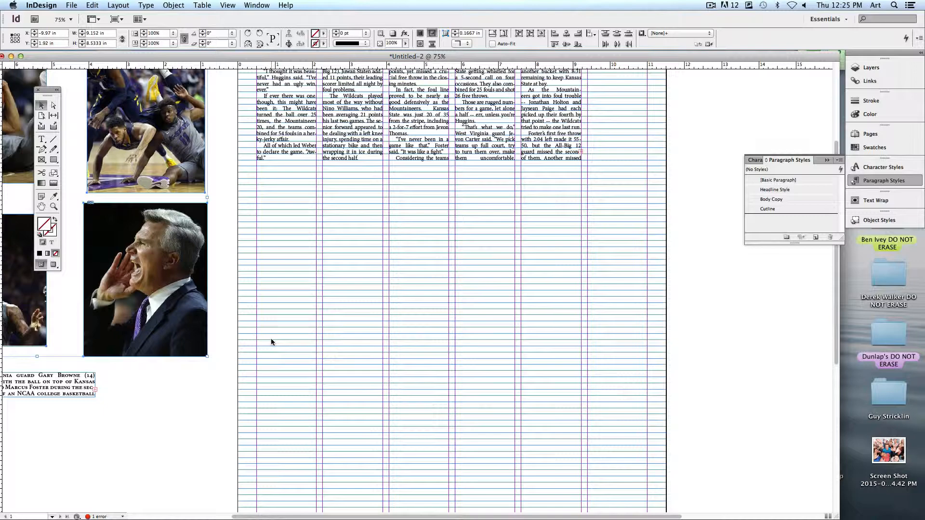
{"action": "left_click_drag", "start_coordinate": [327, 295], "coordinate": [407, 382]}
{"action": "left_click_drag", "start_coordinate": [300, 243], "coordinate": [258, 289]}
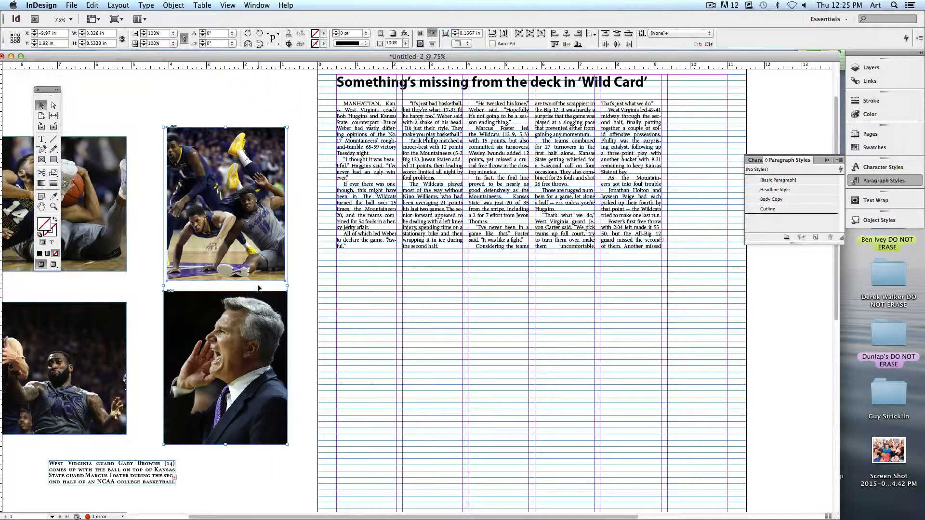
Bring the tumbling players photo and the rebound photo onto the page below the story, and place the cutline beneath the rebound photo.
{"action": "left_click_drag", "start_coordinate": [233, 233], "coordinate": [496, 367]}
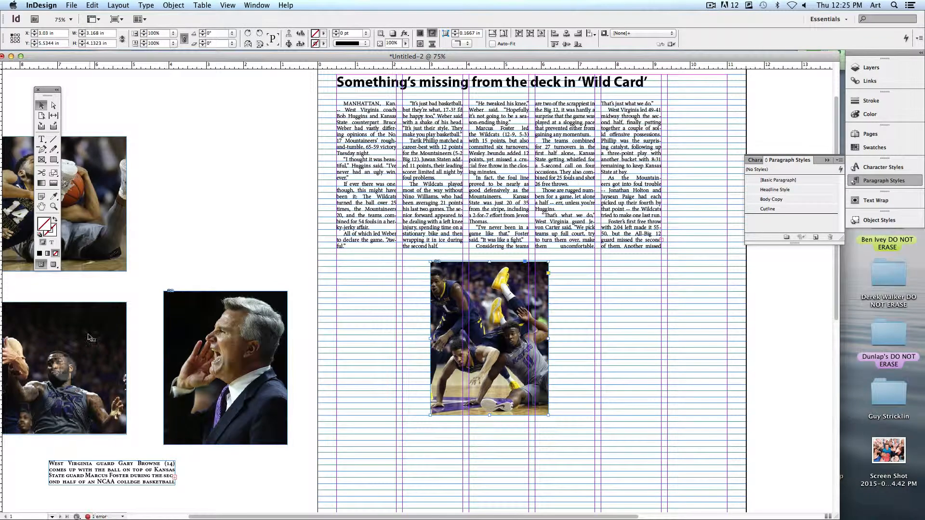
{"action": "left_click_drag", "start_coordinate": [89, 338], "coordinate": [710, 336]}
{"action": "scroll", "coordinate": [539, 349], "scroll_direction": "right", "scroll_amount": 3}
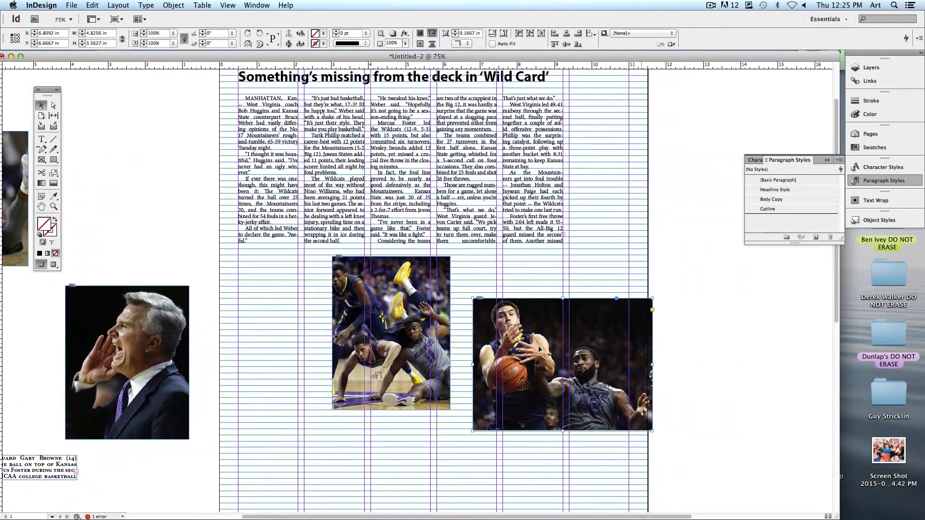
{"action": "left_click_drag", "start_coordinate": [381, 324], "coordinate": [364, 329]}
{"action": "left_click", "coordinate": [578, 492]}
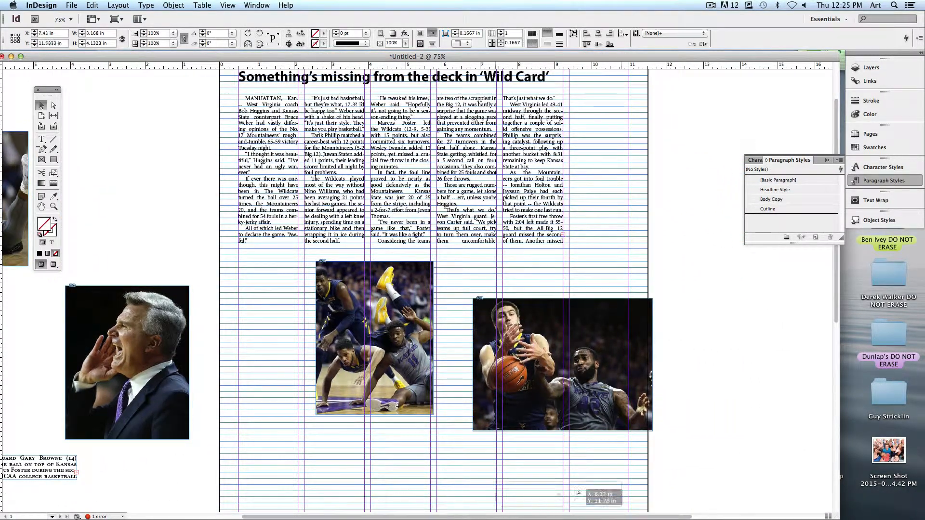
{"action": "left_click_drag", "start_coordinate": [579, 493], "coordinate": [563, 460]}
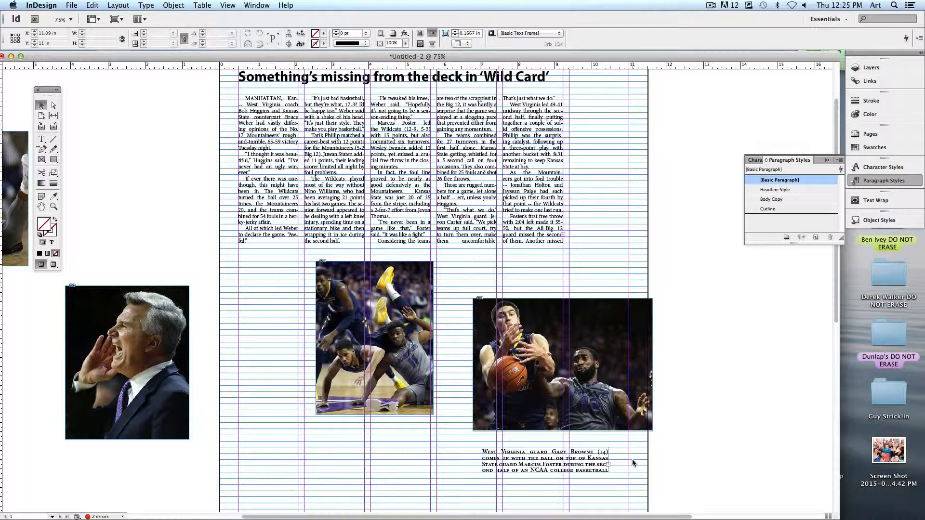
Move the tumbling players photo off the page onto the pasteboard on the opposite side from the coach photo.
{"action": "scroll", "coordinate": [603, 436], "scroll_direction": "up", "scroll_amount": 3}
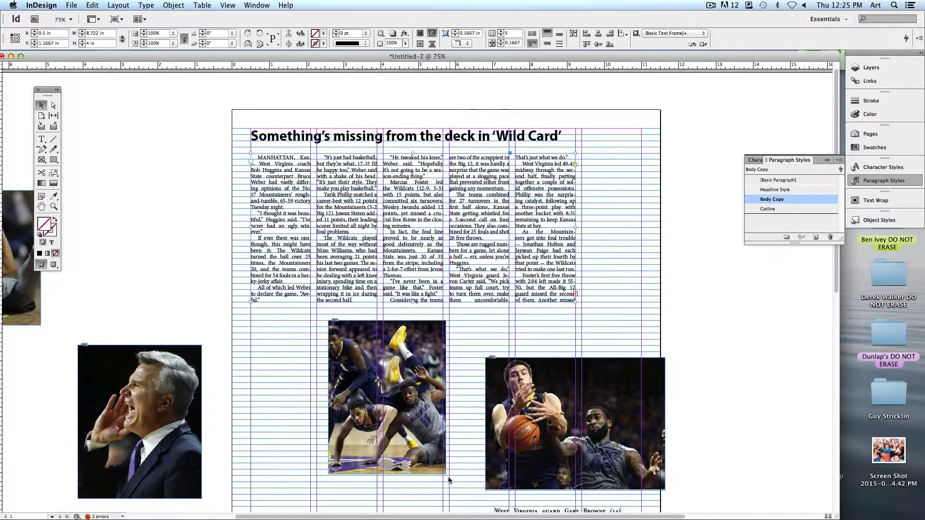
{"action": "left_click", "coordinate": [424, 463]}
{"action": "left_click_drag", "start_coordinate": [356, 458], "coordinate": [733, 376]}
Resize the body copy frame to about 3.388 by 8.25 in and set its text to 2 columns.
{"action": "left_click", "coordinate": [572, 298]}
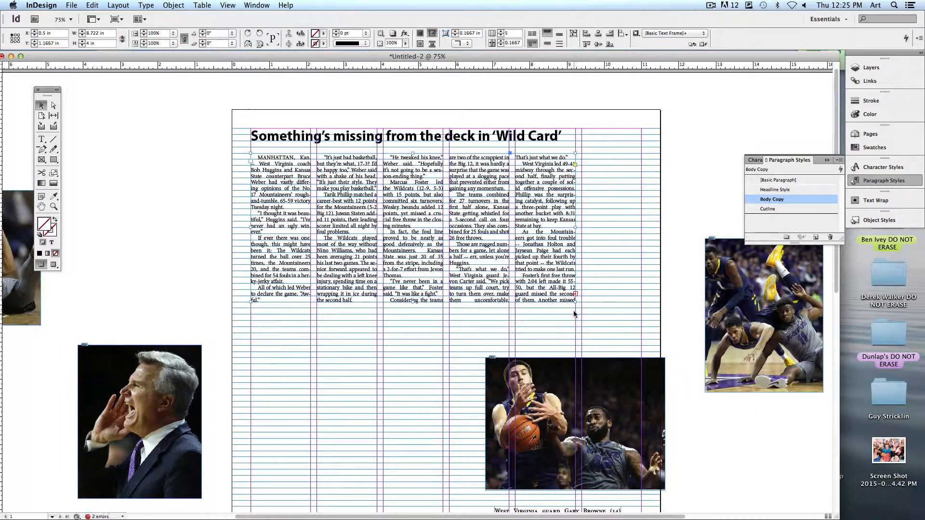
{"action": "left_click_drag", "start_coordinate": [574, 303], "coordinate": [377, 460]}
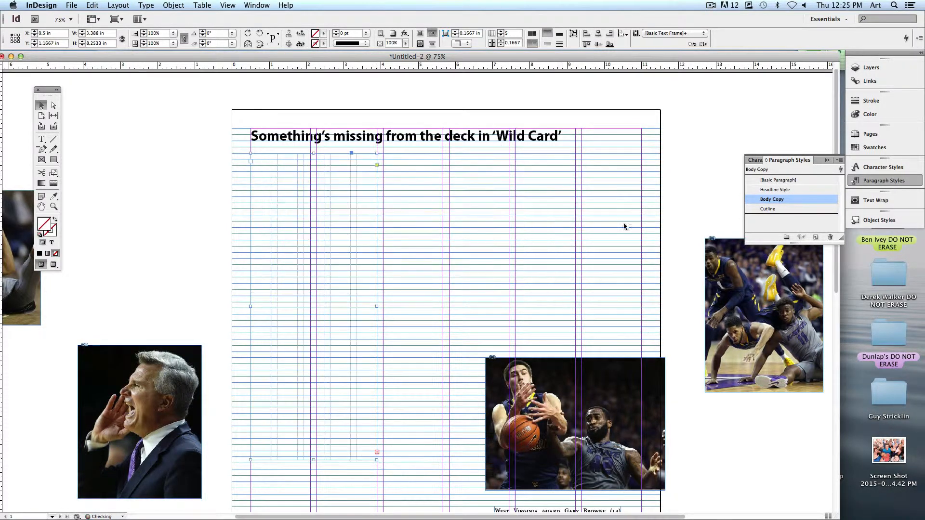
{"action": "double_click", "coordinate": [356, 319]}
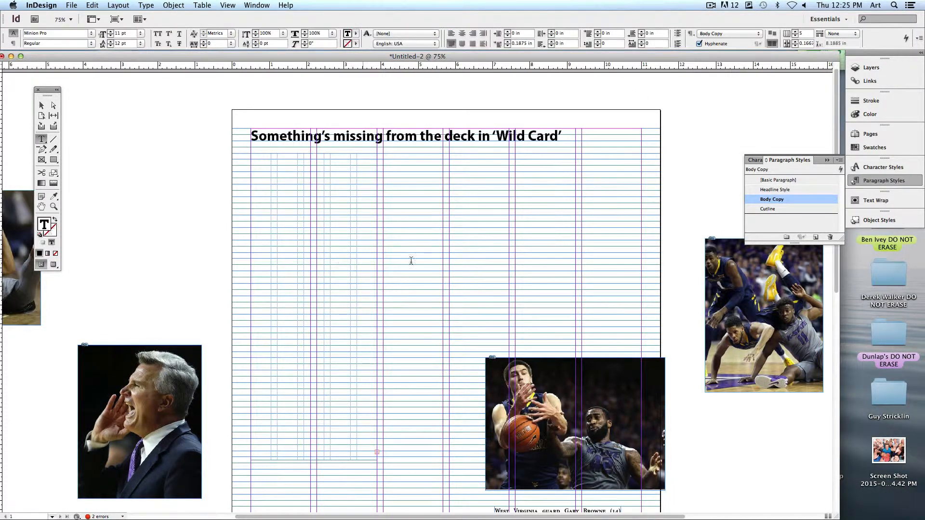
{"action": "left_click", "coordinate": [795, 36]}
{"action": "left_click", "coordinate": [795, 36]}
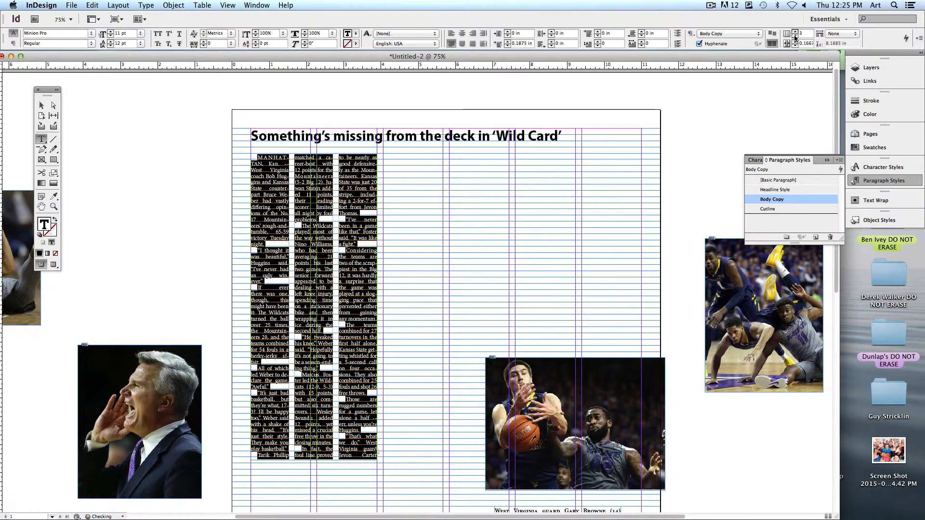
{"action": "left_click", "coordinate": [795, 37]}
{"action": "left_click", "coordinate": [42, 105]}
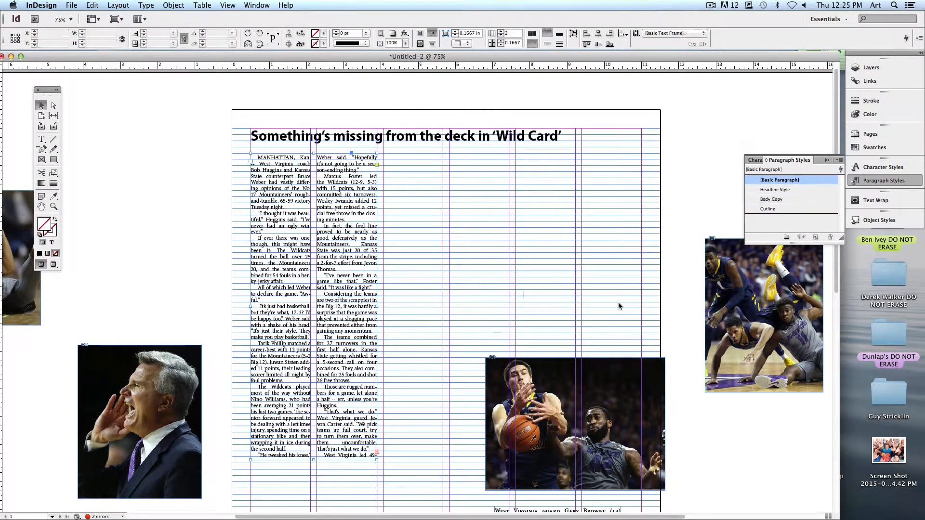
Place the tumbling players photo beside the top of the body copy and scale it up to about 3.388 by 4.42 in.
{"action": "left_click", "coordinate": [727, 379]}
{"action": "left_click_drag", "start_coordinate": [726, 379], "coordinate": [435, 293]}
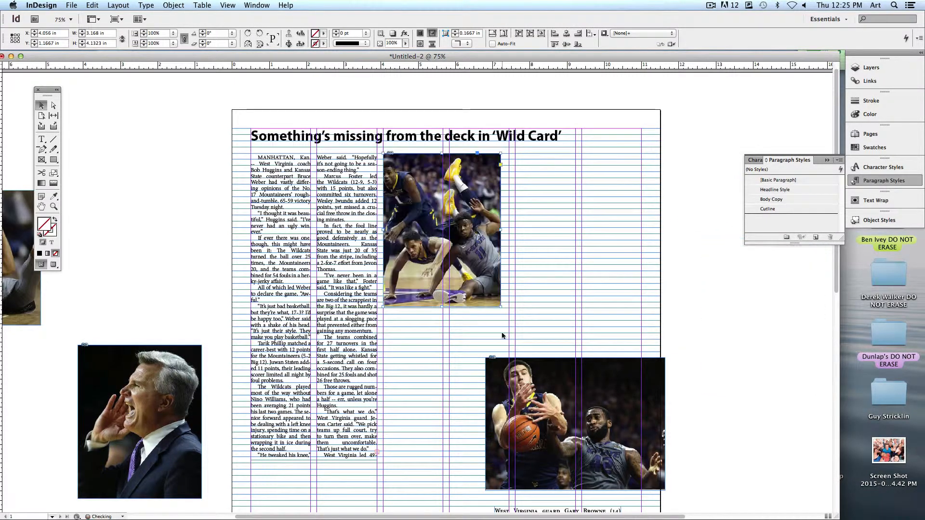
{"action": "left_click_drag", "start_coordinate": [501, 307], "coordinate": [514, 324]}
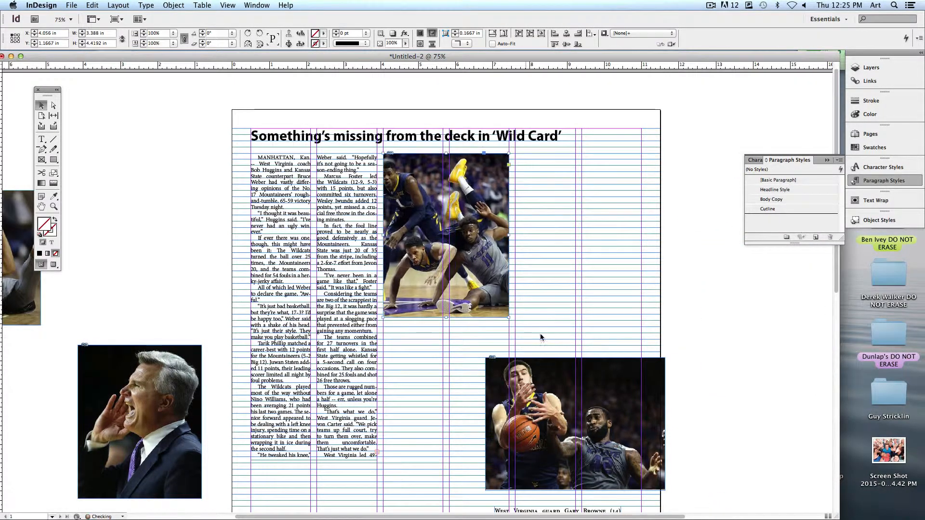
Place the rebound photo directly below the tumbling players photo, aligned with its left edge, and preview the page without guides.
{"action": "left_click", "coordinate": [673, 462]}
{"action": "left_click", "coordinate": [636, 432]}
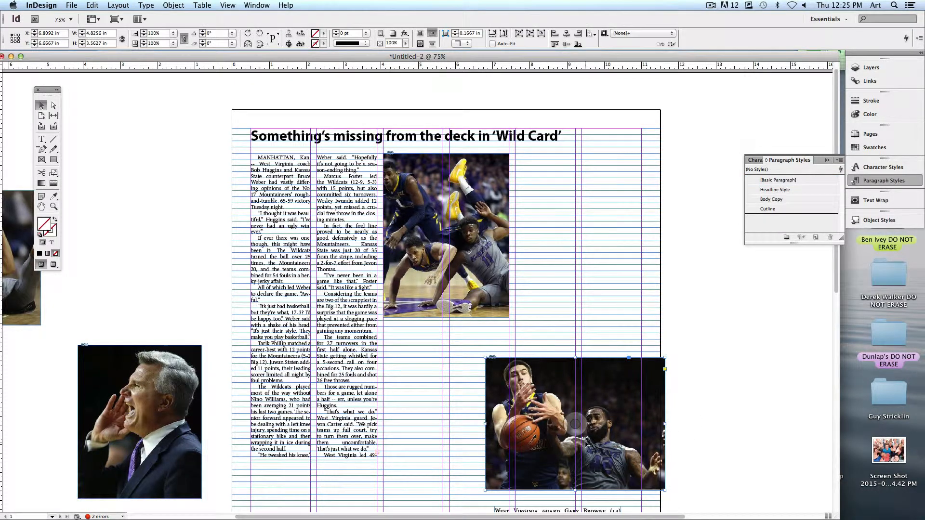
{"action": "key", "text": "w"}
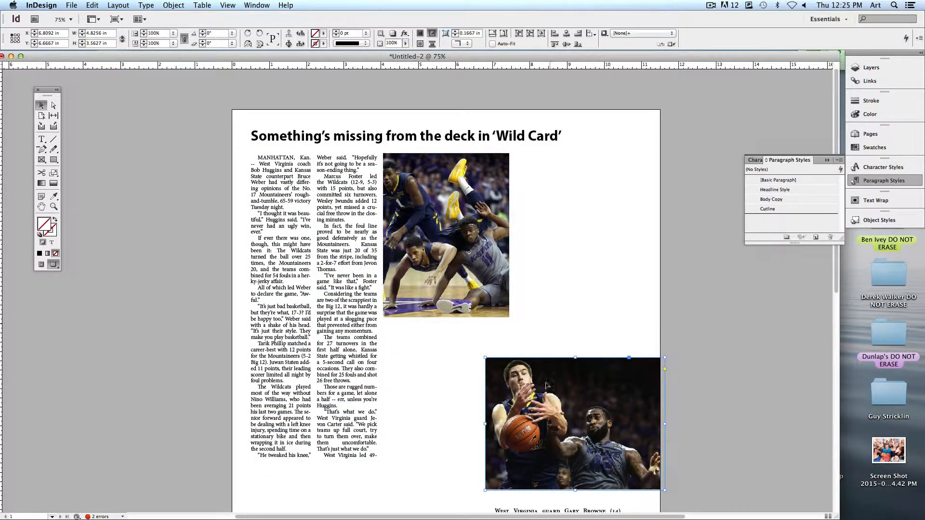
{"action": "left_click_drag", "start_coordinate": [546, 385], "coordinate": [444, 347]}
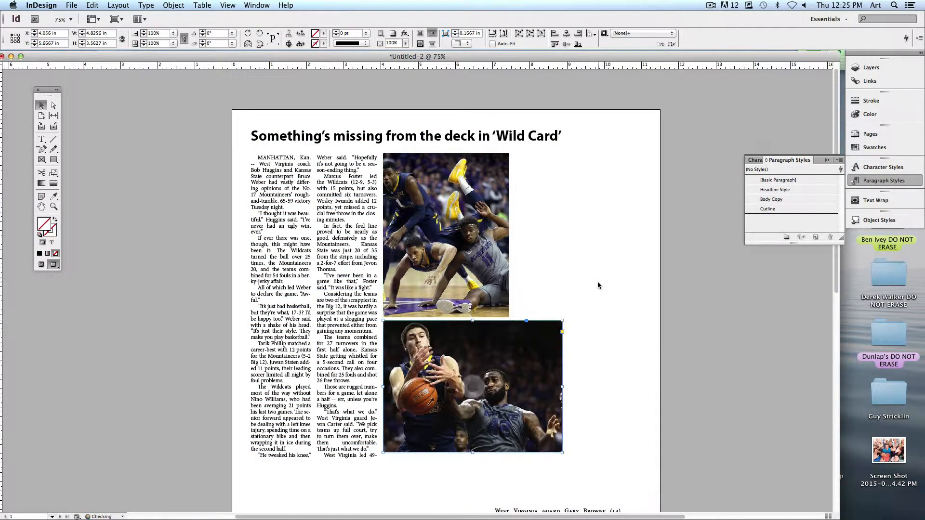
{"action": "left_click", "coordinate": [598, 282]}
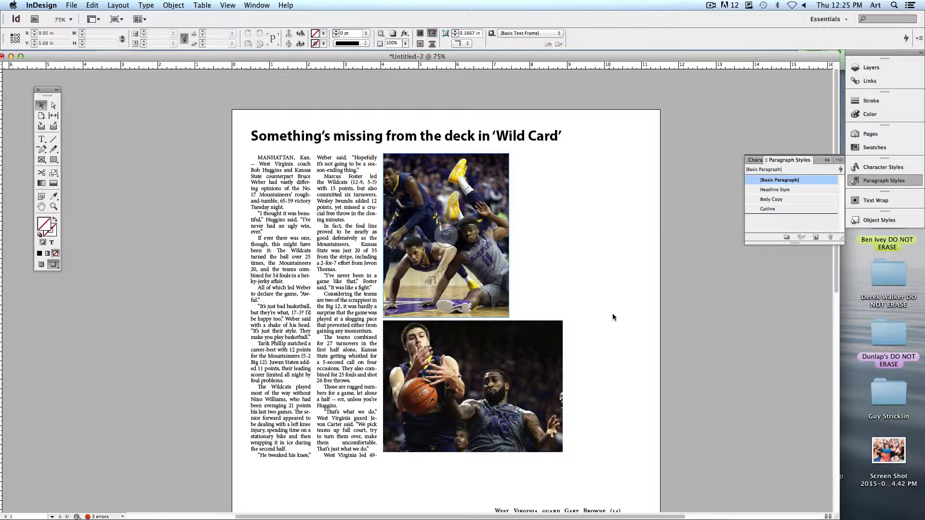
Scale the rebound photo down to about 3.388 by 2.5 in to match the width of the photo above.
{"action": "key", "text": "w"}
{"action": "left_click", "coordinate": [477, 395]}
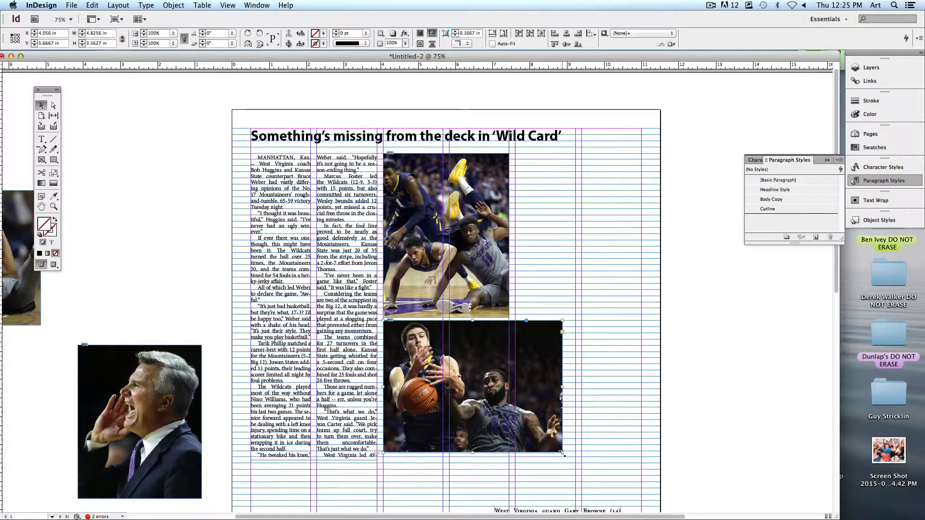
{"action": "left_click_drag", "start_coordinate": [562, 453], "coordinate": [516, 407]}
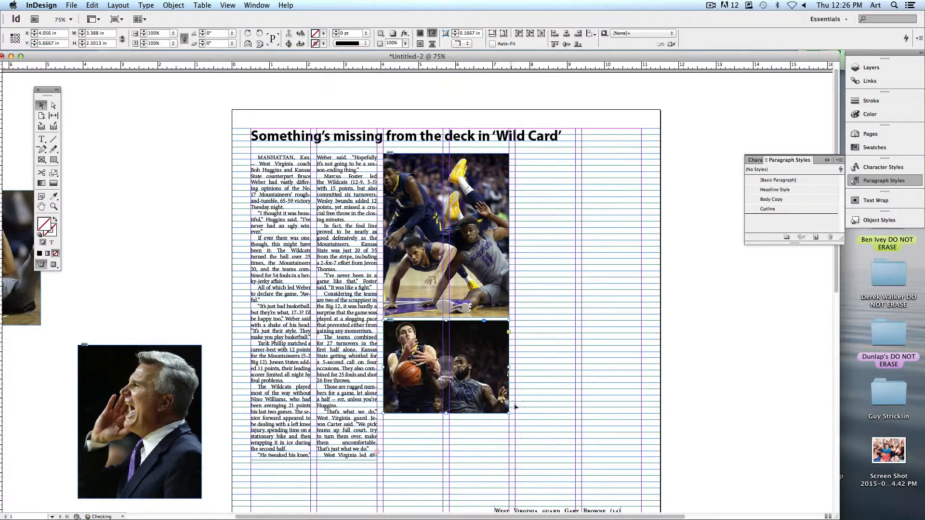
{"action": "left_click", "coordinate": [547, 418]}
{"action": "key", "text": "w"}
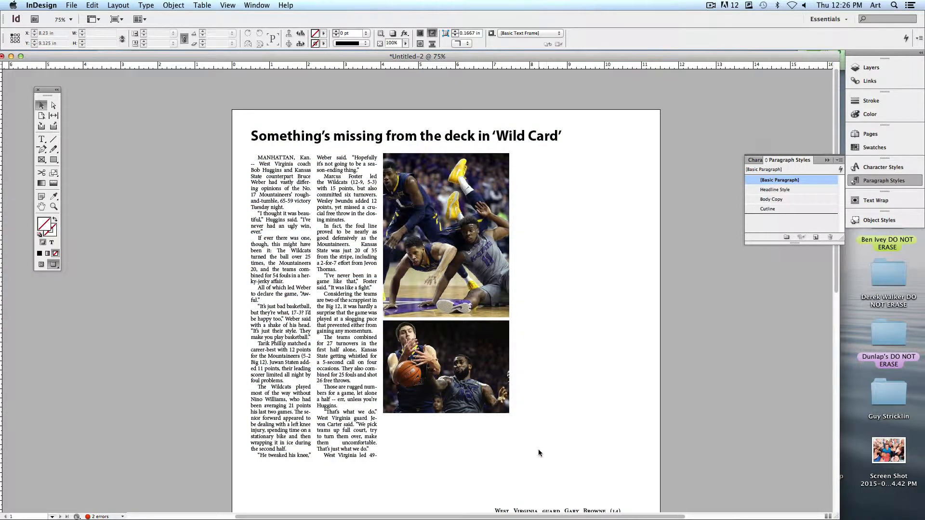
Lower the rebound photo and fit the cutline between the two photos at about 3.388 in wide, nudged up under the tumbling players photo.
{"action": "scroll", "coordinate": [541, 449], "scroll_direction": "down", "scroll_amount": 3}
{"action": "left_click_drag", "start_coordinate": [478, 354], "coordinate": [479, 371]}
{"action": "left_click_drag", "start_coordinate": [525, 476], "coordinate": [419, 288]}
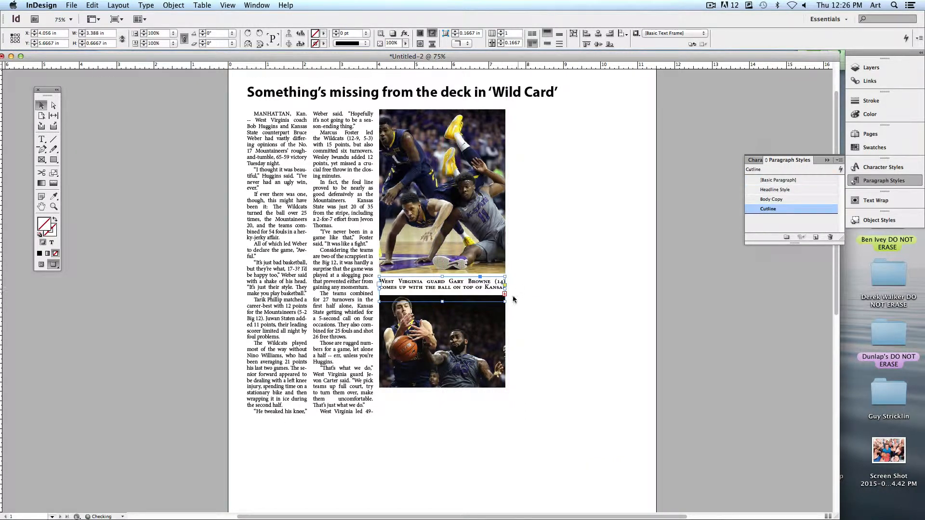
{"action": "key", "text": "Up"}
{"action": "key", "text": "Up"}
{"action": "key", "text": "Up"}
{"action": "key", "text": "Up"}
{"action": "key", "text": "Up"}
{"action": "key", "text": "Up"}
{"action": "key", "text": "Up"}
{"action": "key", "text": "Up"}
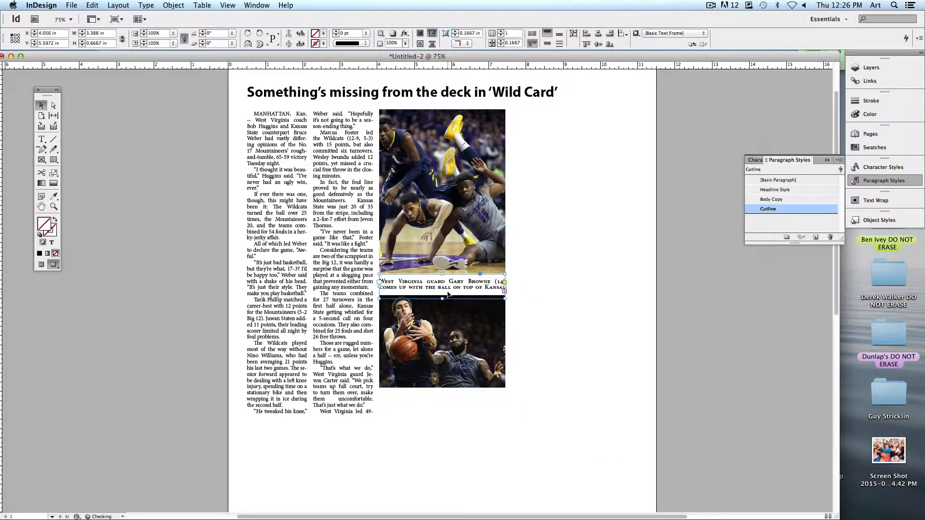
Crop the bottom of the tumbling players photo to fit a three-line cutline, and put a copy of the cutline beneath the rebound photo.
{"action": "left_click", "coordinate": [428, 233]}
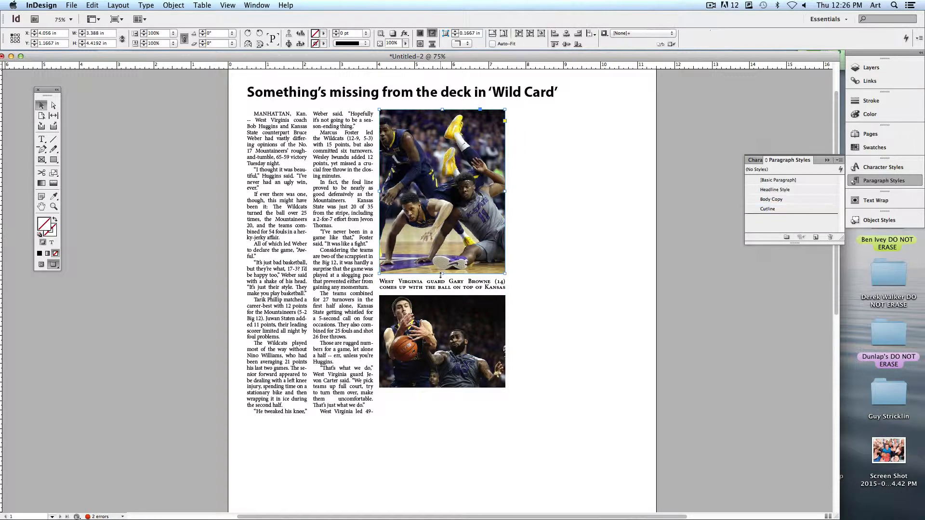
{"action": "left_click_drag", "start_coordinate": [442, 273], "coordinate": [463, 403]}
{"action": "left_click", "coordinate": [520, 312]}
{"action": "left_click", "coordinate": [540, 438]}
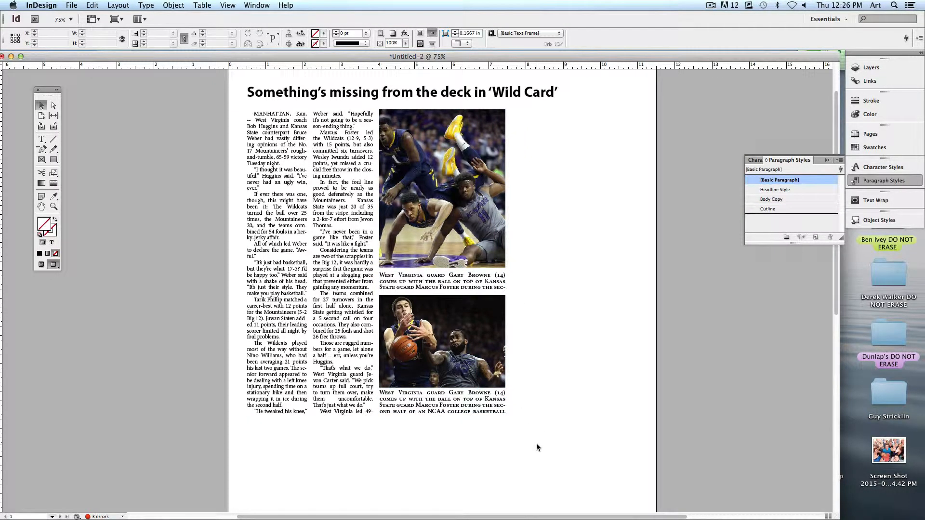
Narrow the headline frame to the width of the two text columns and enlarge the tumbling players photo up to the headline's top.
{"action": "left_click", "coordinate": [527, 90]}
{"action": "left_click_drag", "start_coordinate": [571, 111], "coordinate": [373, 112]}
{"action": "left_click", "coordinate": [412, 95]}
{"action": "left_click", "coordinate": [435, 131]}
{"action": "left_click_drag", "start_coordinate": [442, 109], "coordinate": [451, 89]}
{"action": "left_click", "coordinate": [442, 178]}
{"action": "left_click", "coordinate": [562, 398]}
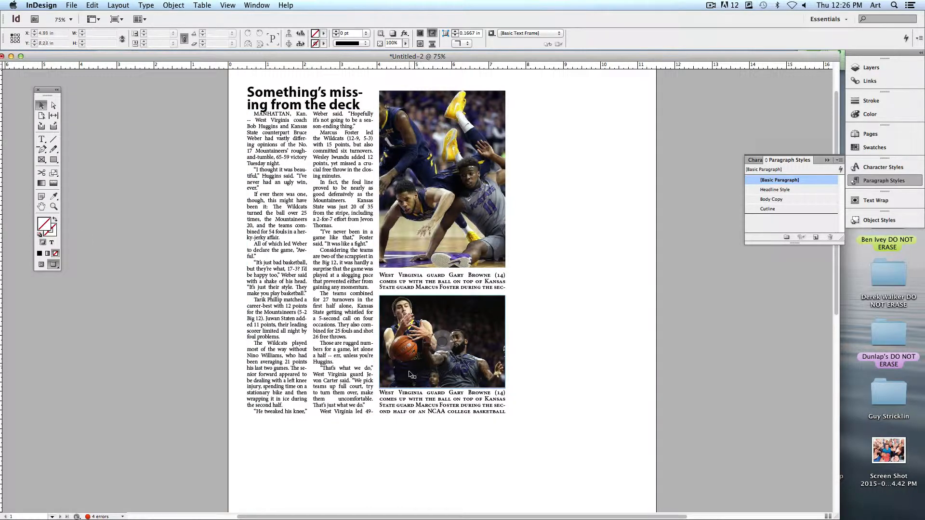
Move the upper cutline aside, then scale the rebound photo to about 2.38 by 1.76 in and place it just below the tumbling players photo.
{"action": "key", "text": "w"}
{"action": "left_click", "coordinate": [467, 372]}
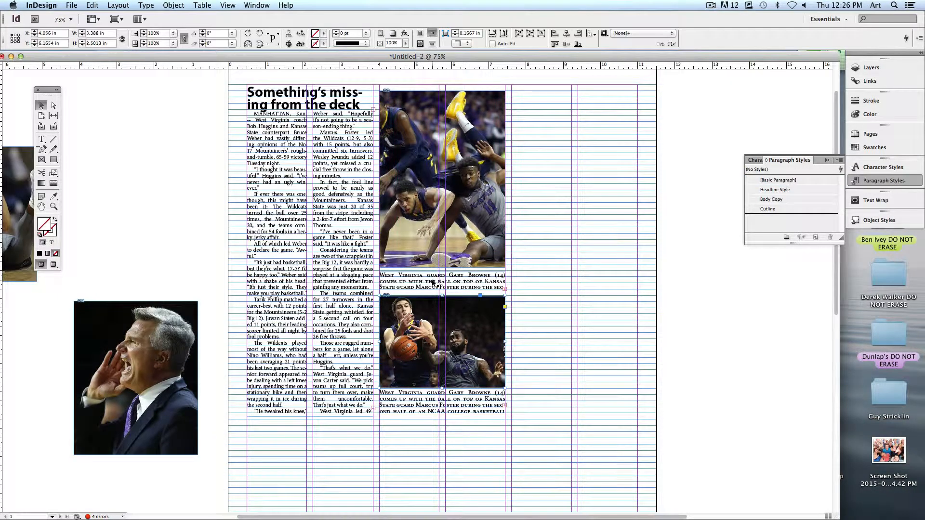
{"action": "left_click_drag", "start_coordinate": [436, 282], "coordinate": [651, 284]}
{"action": "left_click", "coordinate": [502, 384]}
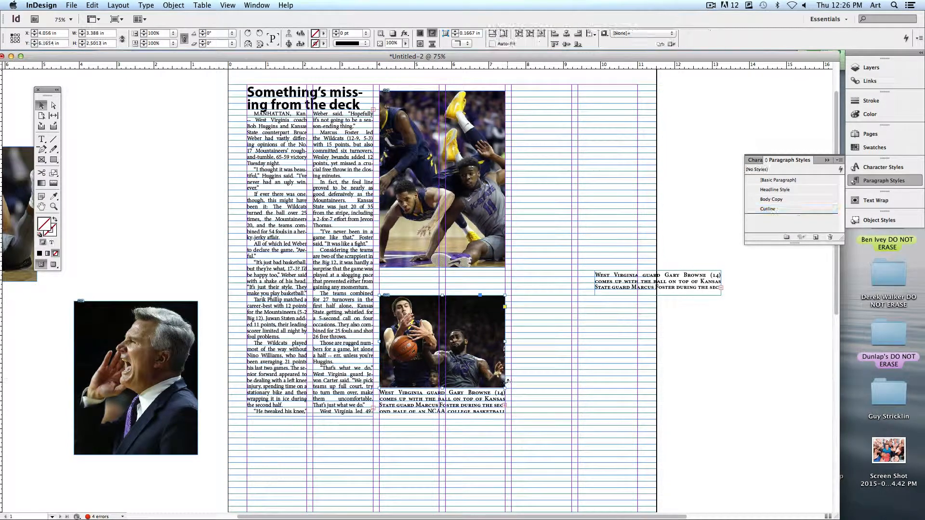
{"action": "left_click_drag", "start_coordinate": [503, 385], "coordinate": [474, 394]}
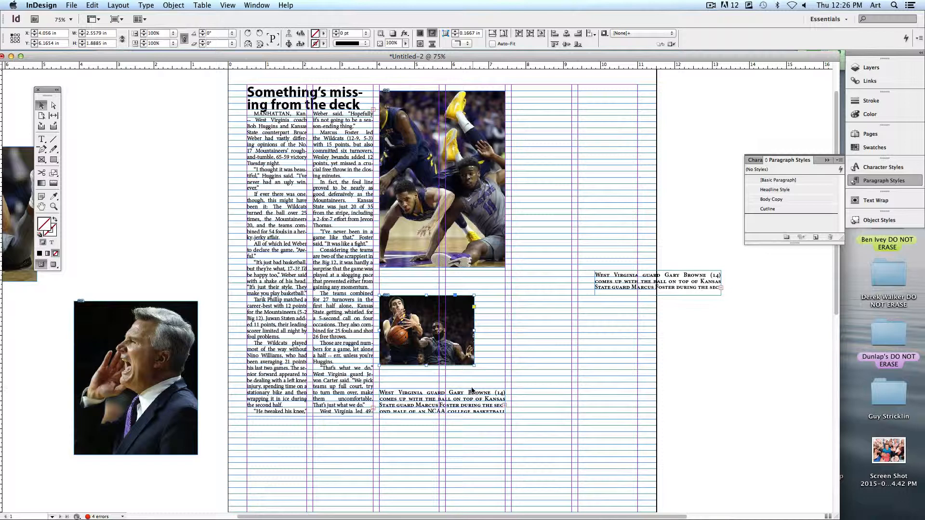
{"action": "left_click_drag", "start_coordinate": [474, 365], "coordinate": [446, 315]}
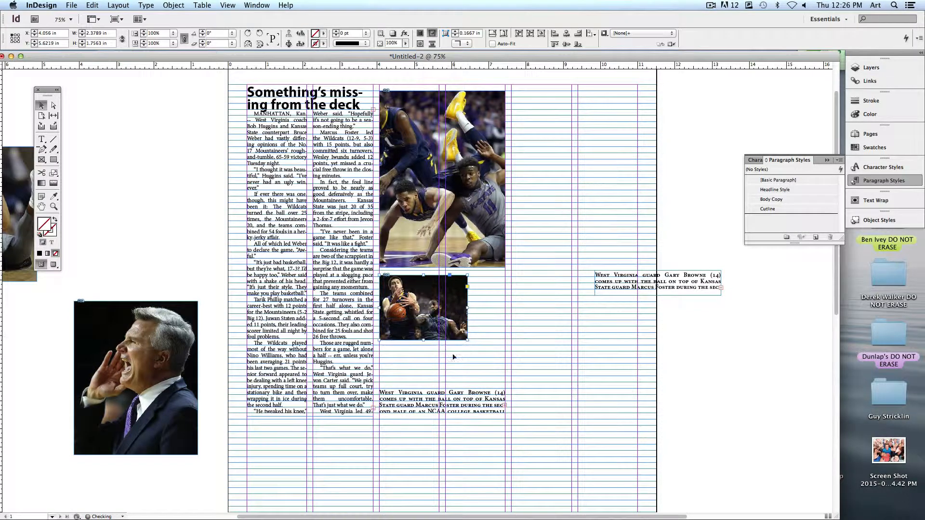
Reshape the remaining cutline into a narrow frame about 0.94 in wide beside the rebound photo, ending level with the photo's bottom edge.
{"action": "left_click", "coordinate": [393, 394]}
{"action": "left_click_drag", "start_coordinate": [379, 389], "coordinate": [470, 277]}
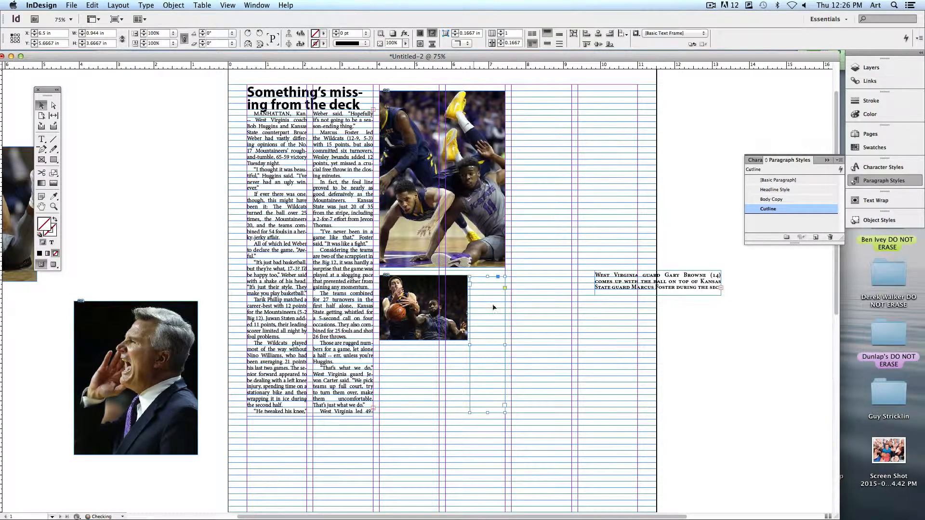
{"action": "key", "text": "w"}
{"action": "left_click", "coordinate": [519, 416]}
{"action": "left_click", "coordinate": [497, 413]}
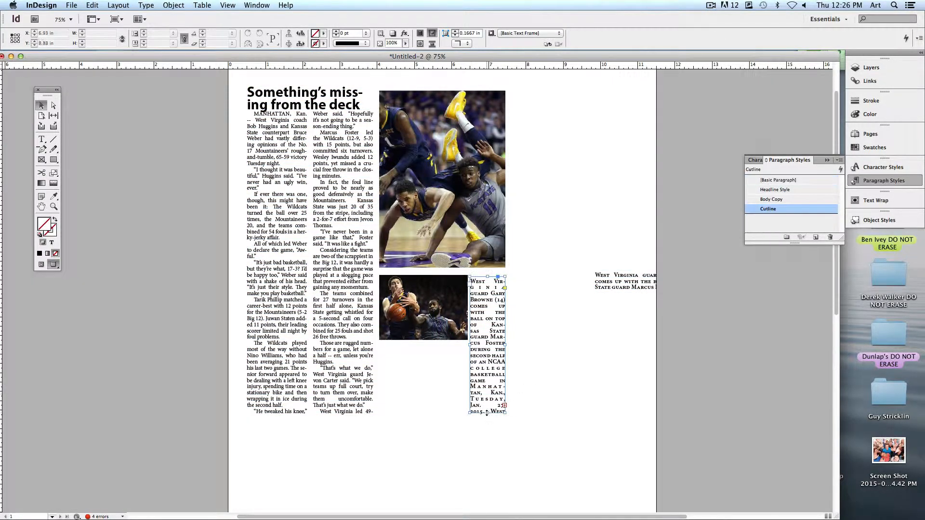
{"action": "left_click_drag", "start_coordinate": [488, 413], "coordinate": [490, 337]}
{"action": "left_click", "coordinate": [536, 417]}
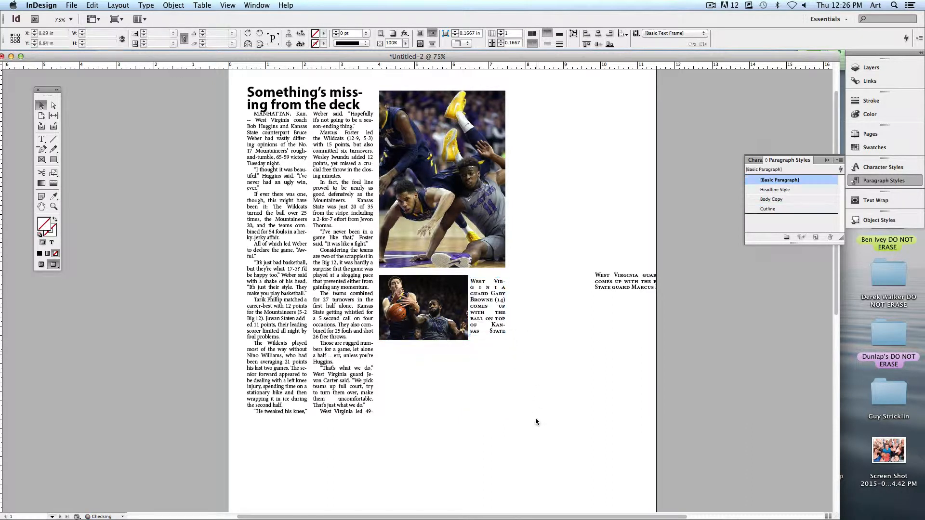
Move the narrow cutline beside the rebound photo up slightly, closer to the tumbling players photo.
{"action": "left_click", "coordinate": [483, 228]}
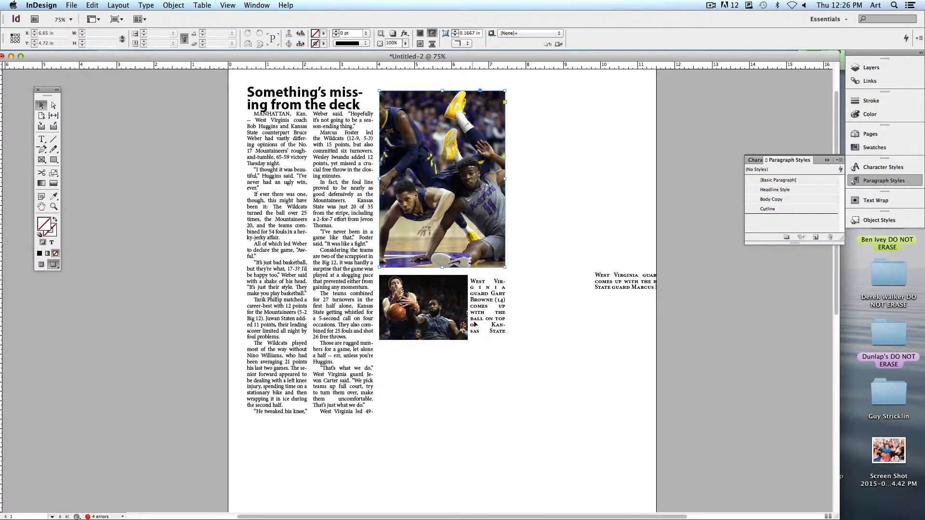
{"action": "left_click", "coordinate": [533, 399]}
{"action": "left_click_drag", "start_coordinate": [499, 330], "coordinate": [499, 325]}
{"action": "left_click", "coordinate": [527, 349]}
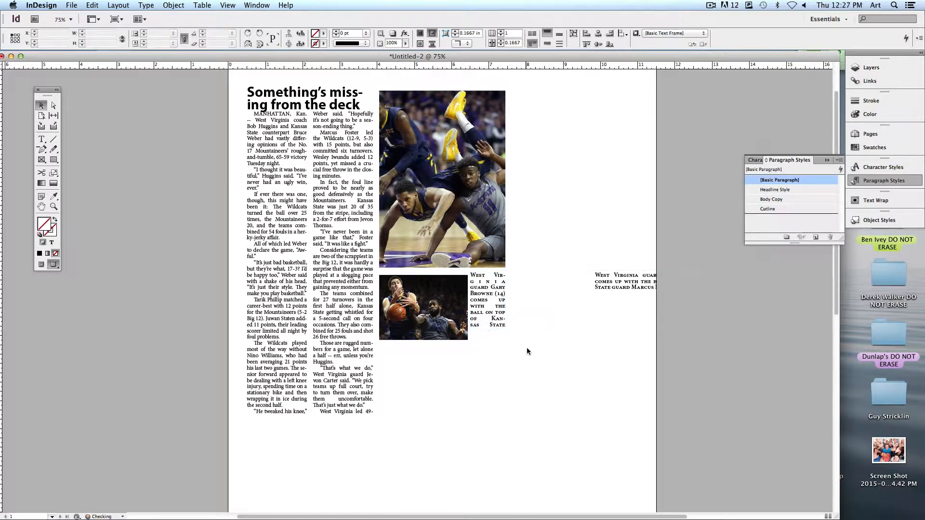
Nudge the rebound photo up to leave only a thin gap beneath the tumbling players photo, checking it against the guides.
{"action": "key", "text": "w"}
{"action": "left_click", "coordinate": [426, 323]}
{"action": "key", "text": "Up"}
{"action": "key", "text": "Up"}
{"action": "key", "text": "Up"}
{"action": "key", "text": "Up"}
{"action": "key", "text": "Up"}
{"action": "key", "text": "Up"}
{"action": "key", "text": "Up"}
{"action": "key", "text": "Up"}
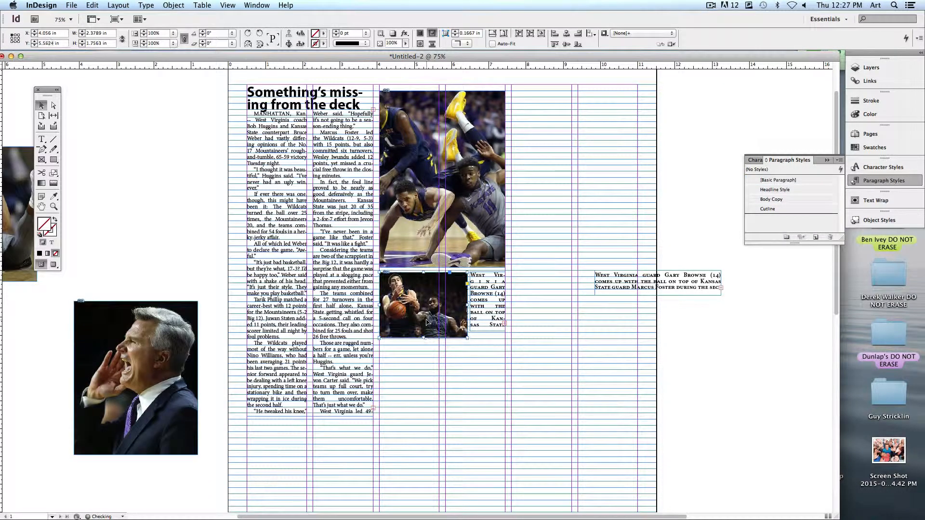
{"action": "key", "text": "w"}
{"action": "left_click", "coordinate": [580, 389]}
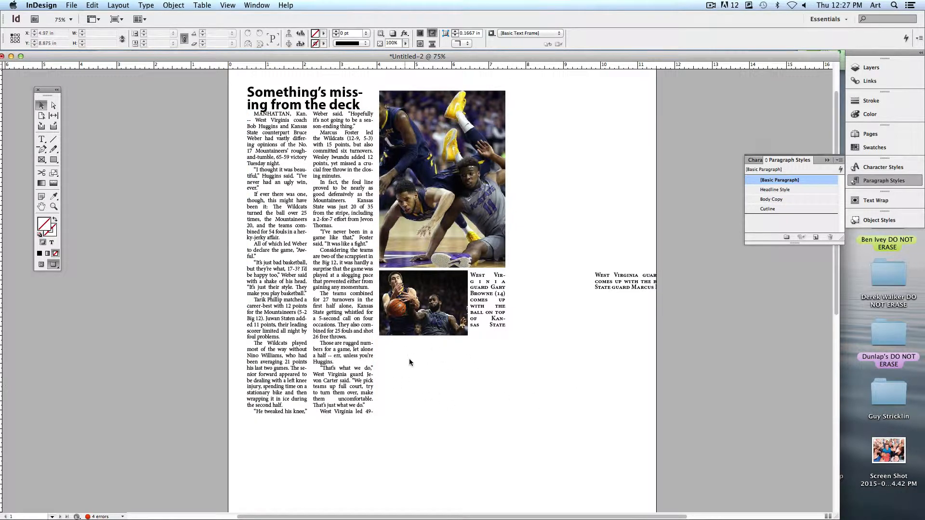
Shorten the two-column body copy frame to about 6.09 in high, ending level with the rebound photo's bottom edge.
{"action": "left_click", "coordinate": [355, 405]}
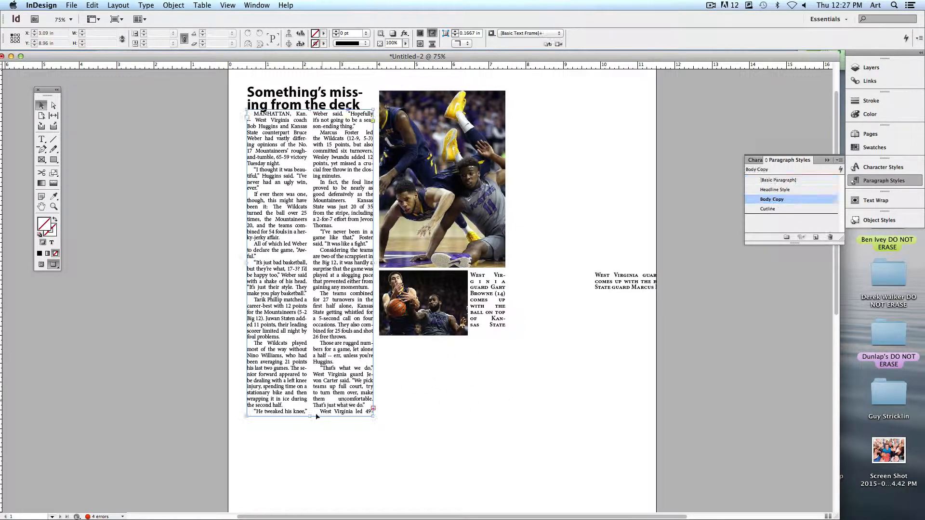
{"action": "left_click_drag", "start_coordinate": [311, 419], "coordinate": [311, 335]}
{"action": "left_click", "coordinate": [359, 481]}
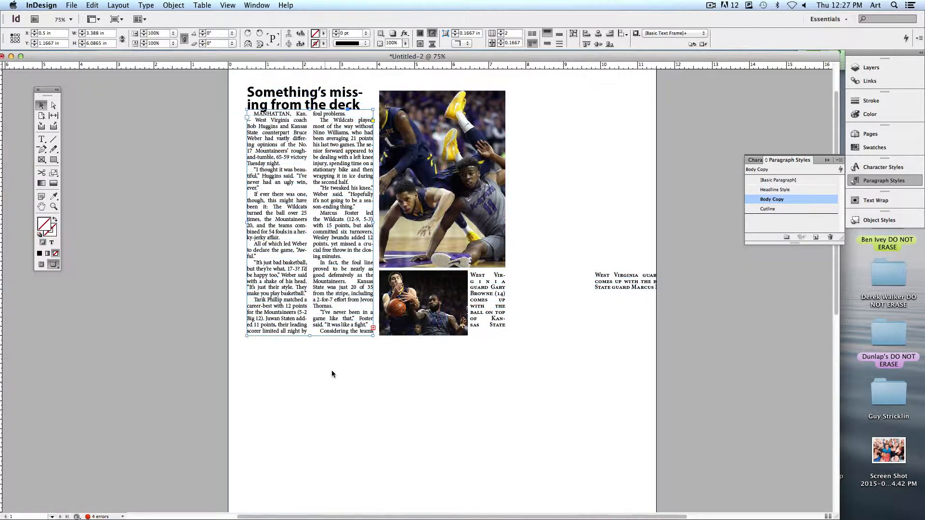
Lengthen the body copy frame to about 12.83 in to fit the whole story, and lower it slightly beneath the headline.
{"action": "key", "text": "super+minus"}
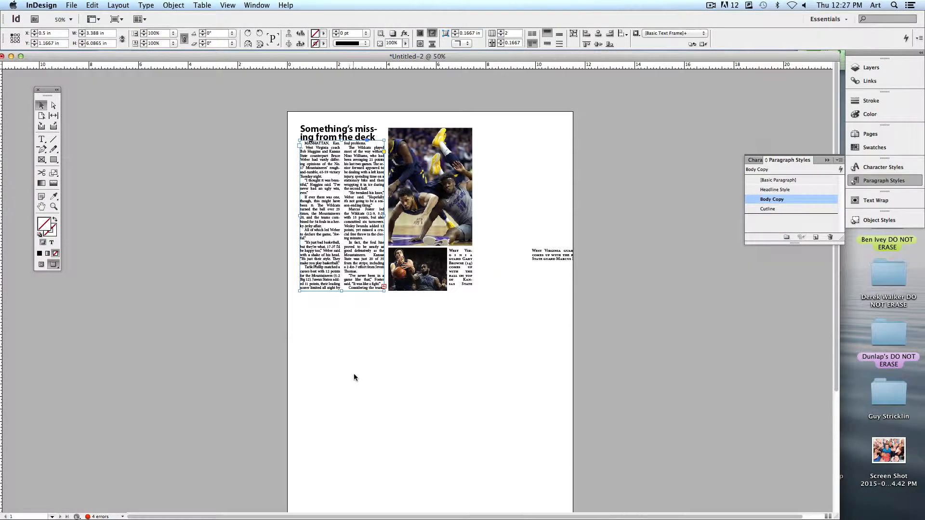
{"action": "left_click_drag", "start_coordinate": [342, 292], "coordinate": [341, 457]}
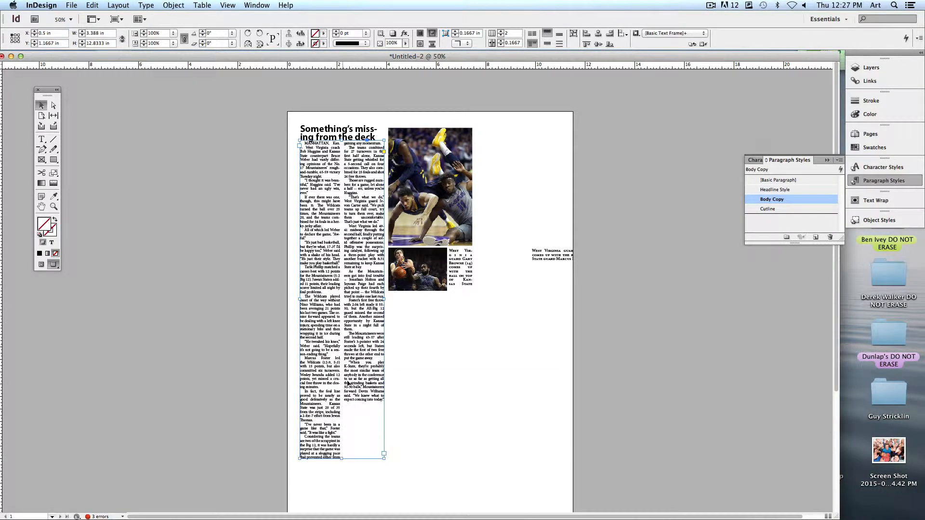
{"action": "left_click", "coordinate": [441, 417]}
{"action": "left_click_drag", "start_coordinate": [361, 380], "coordinate": [357, 382]}
{"action": "left_click", "coordinate": [420, 375]}
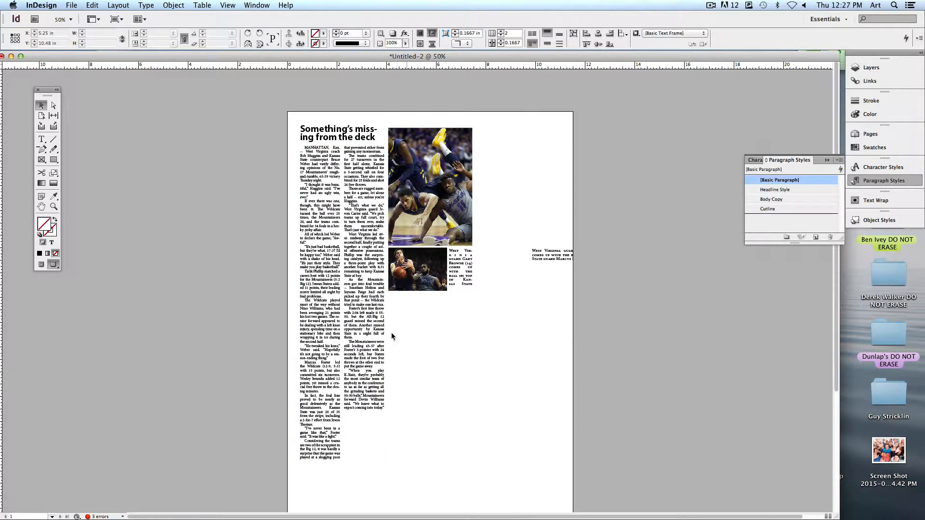
Widen the body copy frame to about 6.94 in with 4 columns, and shorten it to about 8.92 in high.
{"action": "left_click", "coordinate": [378, 313]}
{"action": "left_click_drag", "start_coordinate": [384, 301], "coordinate": [472, 302]}
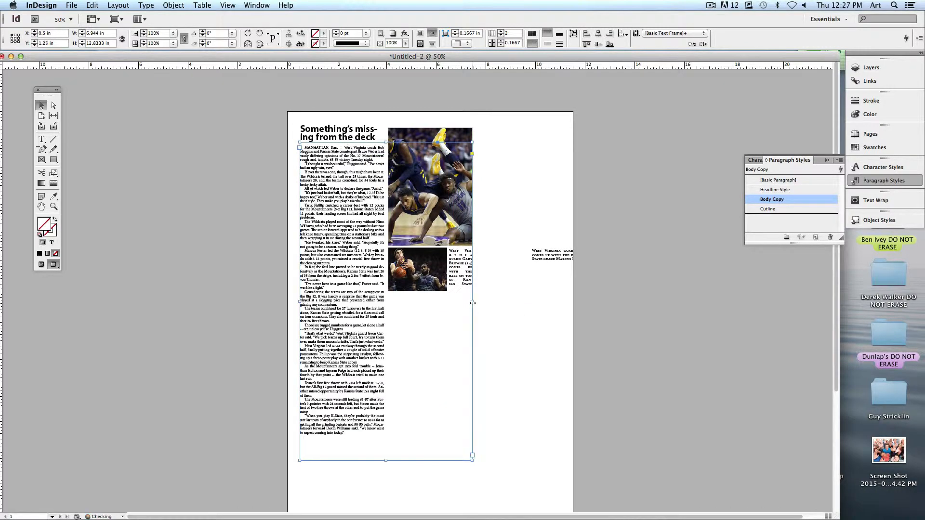
{"action": "left_click", "coordinate": [501, 31]}
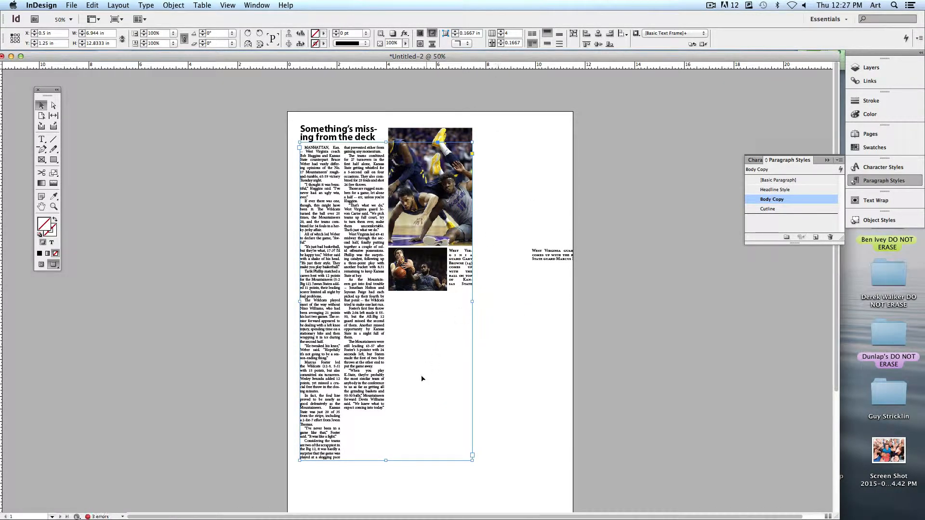
{"action": "left_click_drag", "start_coordinate": [385, 460], "coordinate": [386, 366]}
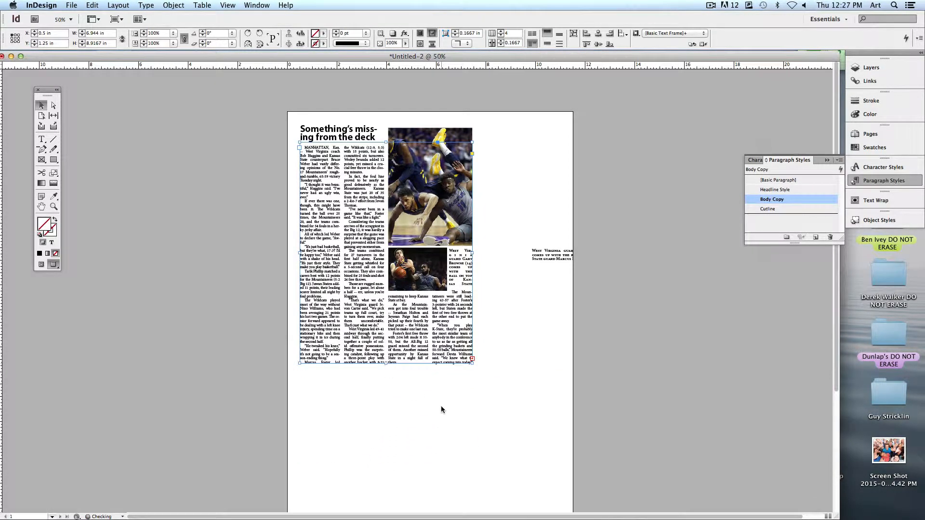
{"action": "left_click", "coordinate": [438, 433]}
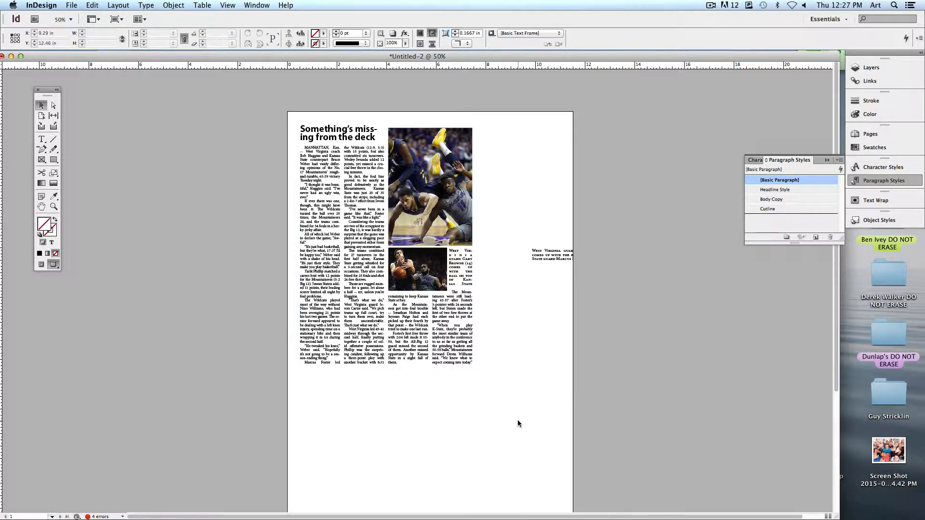
Extend the narrow cutline frame beside the rebound photo down to about 1.80 in high, pushing the body copy beneath it.
{"action": "left_click", "coordinate": [411, 298]}
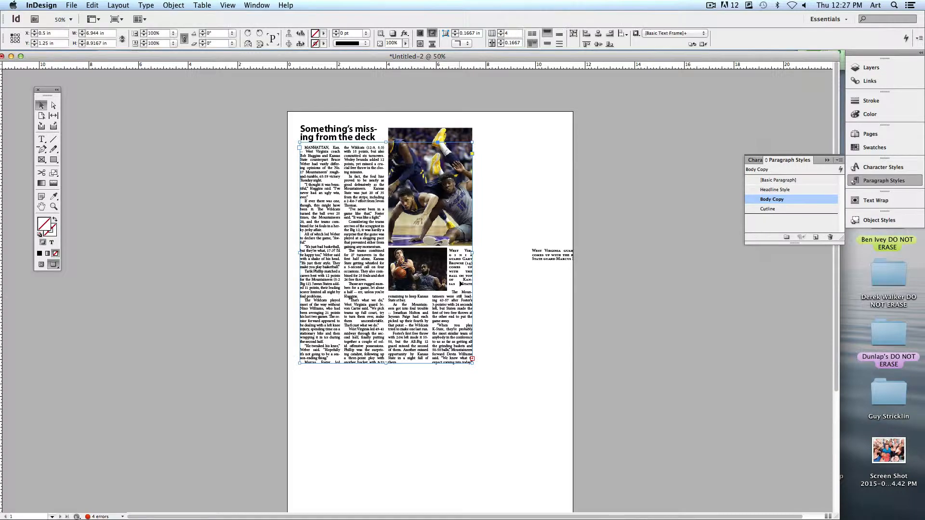
{"action": "left_click", "coordinate": [492, 297]}
{"action": "key", "text": "super+equal"}
{"action": "key", "text": "super+equal"}
{"action": "key", "text": "super+equal"}
{"action": "key", "text": "super+equal"}
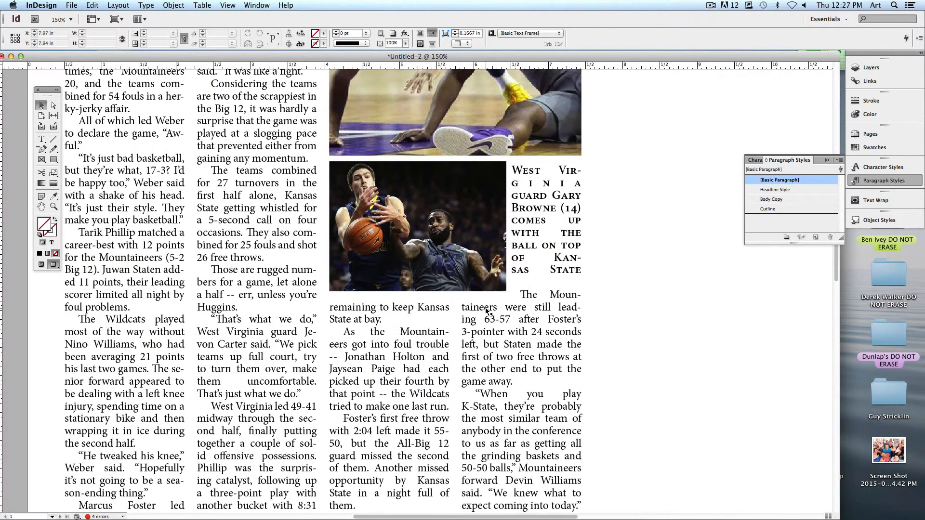
{"action": "left_click", "coordinate": [556, 274]}
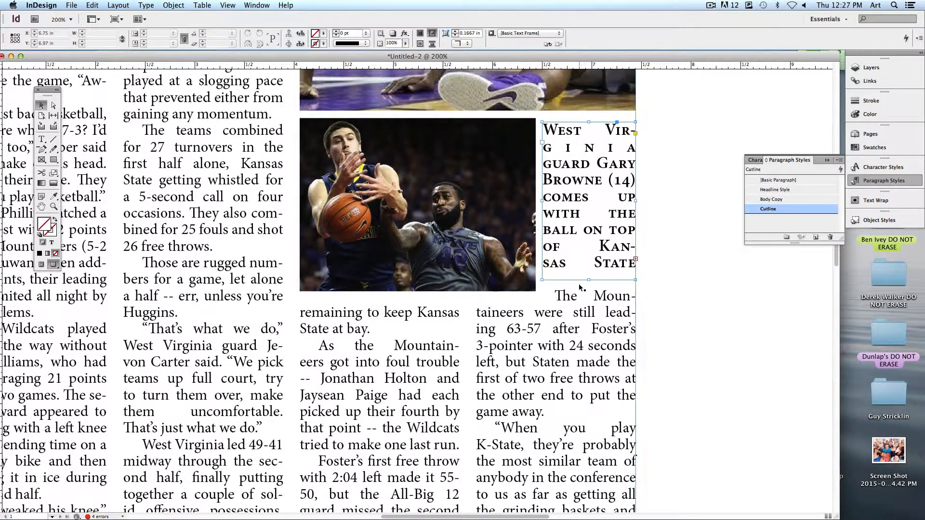
{"action": "left_click_drag", "start_coordinate": [588, 275], "coordinate": [589, 300]}
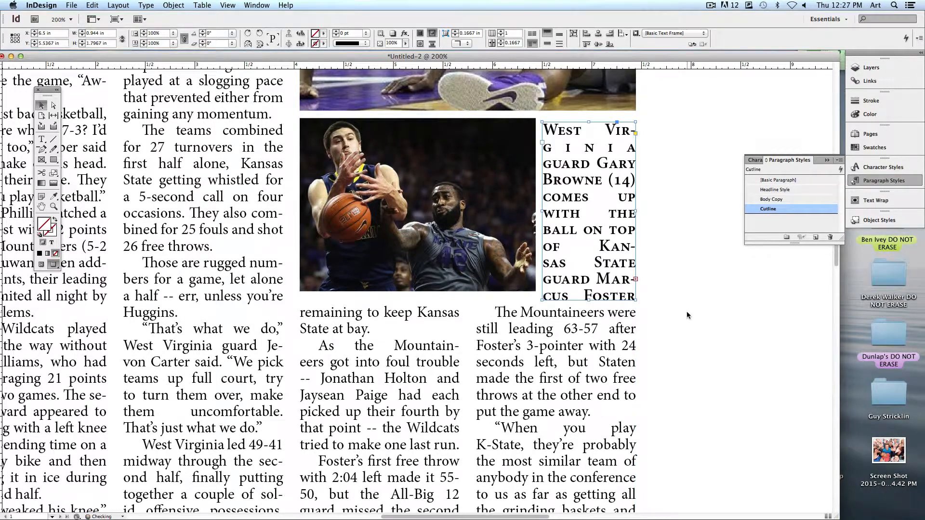
{"action": "left_click", "coordinate": [680, 413]}
Replace the narrow cutline's text after "ball on top of" with the filler "asfd asdfasdfad", and show the guides.
{"action": "left_click", "coordinate": [587, 302]}
{"action": "double_click", "coordinate": [597, 262]}
{"action": "left_click_drag", "start_coordinate": [600, 247], "coordinate": [681, 339]}
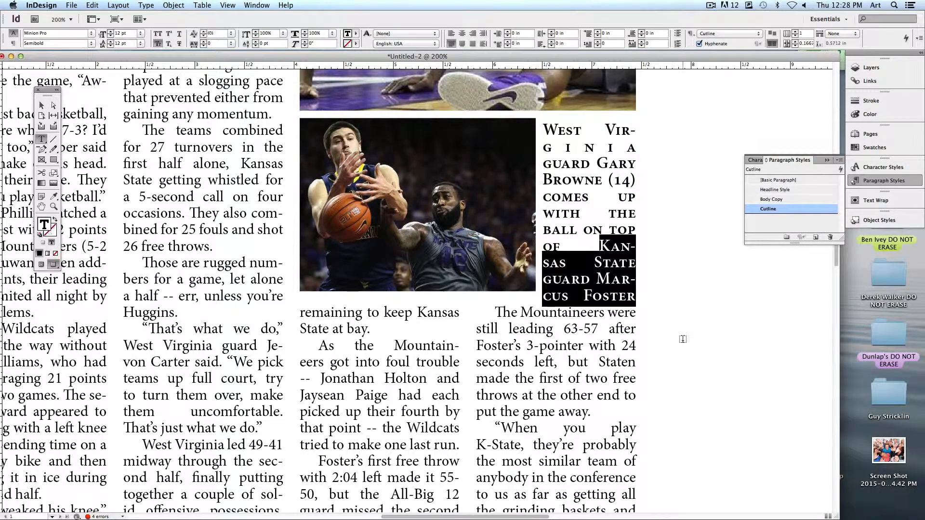
{"action": "key", "text": "cmd+v"}
{"action": "left_click_drag", "start_coordinate": [583, 247], "coordinate": [581, 264]}
{"action": "key", "text": "super+shift+End"}
{"action": "key", "text": "BackSpace"}
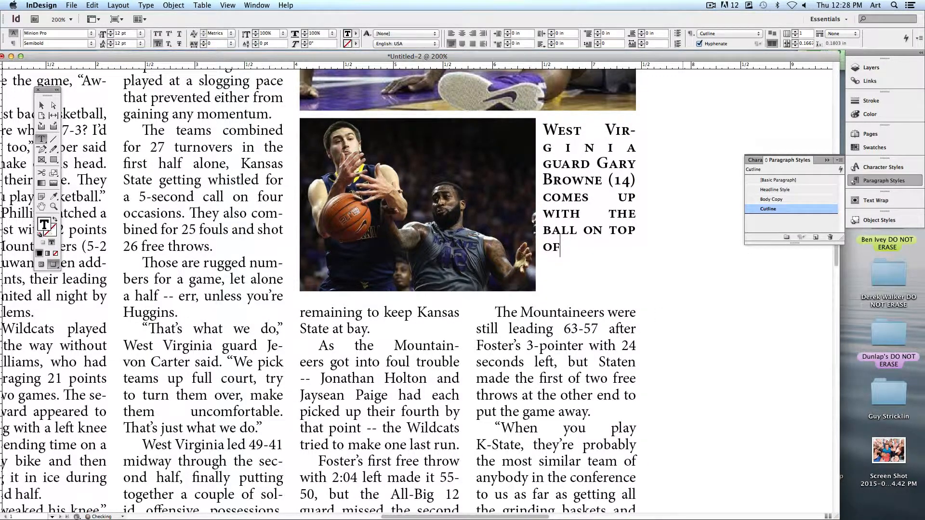
{"action": "type", "text": "asfd asdfasdfa"}
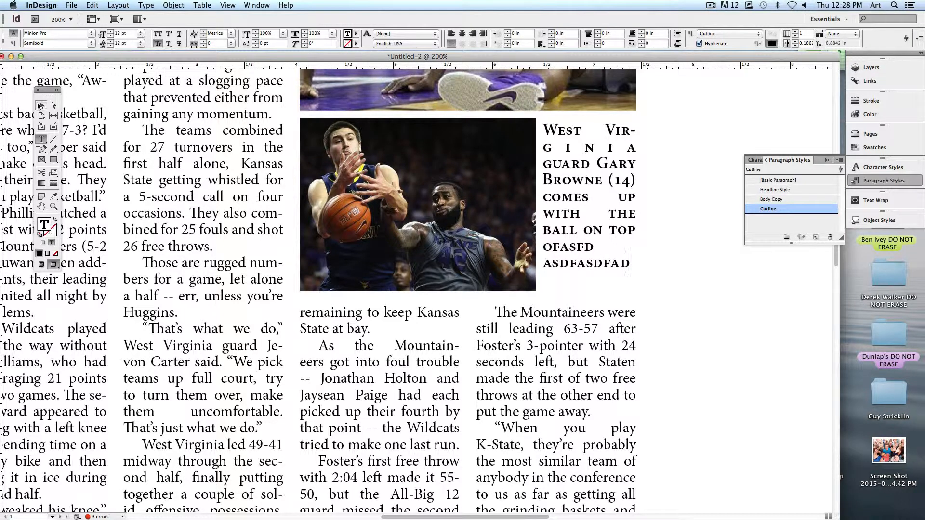
{"action": "left_click", "coordinate": [41, 105]}
{"action": "key", "text": "w"}
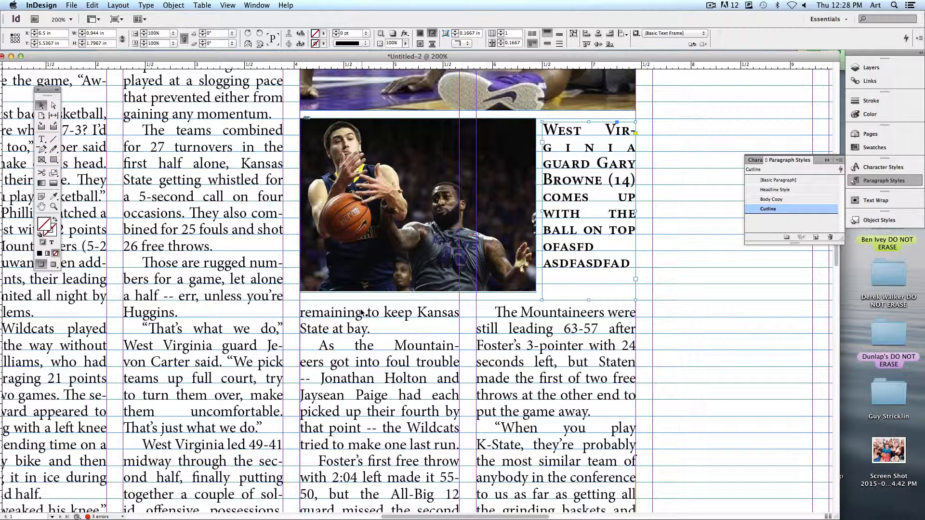
Examine the page arrangement of headline, photos, cutline and four-column body copy, both with guides and in preview.
{"action": "left_click", "coordinate": [668, 335]}
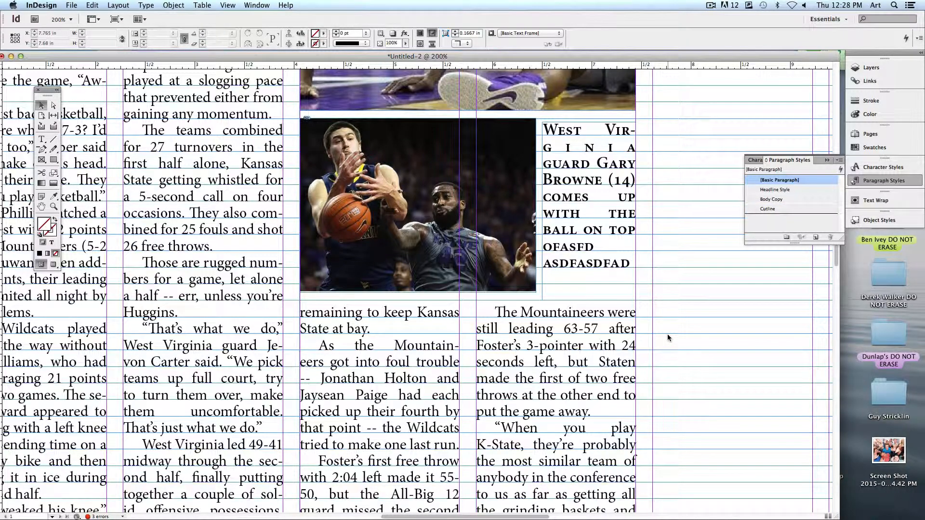
{"action": "key", "text": "super+0"}
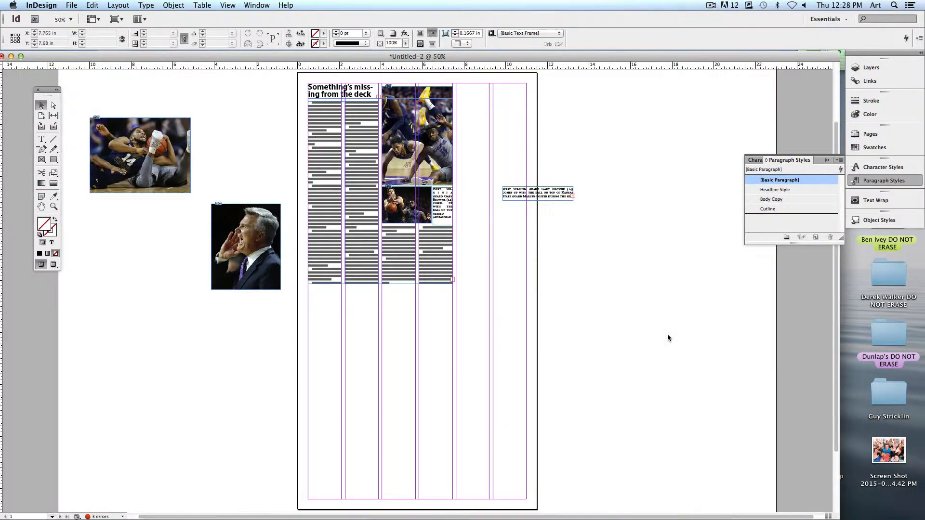
{"action": "key", "text": "super+1"}
{"action": "left_click_drag", "start_coordinate": [597, 149], "coordinate": [602, 335]}
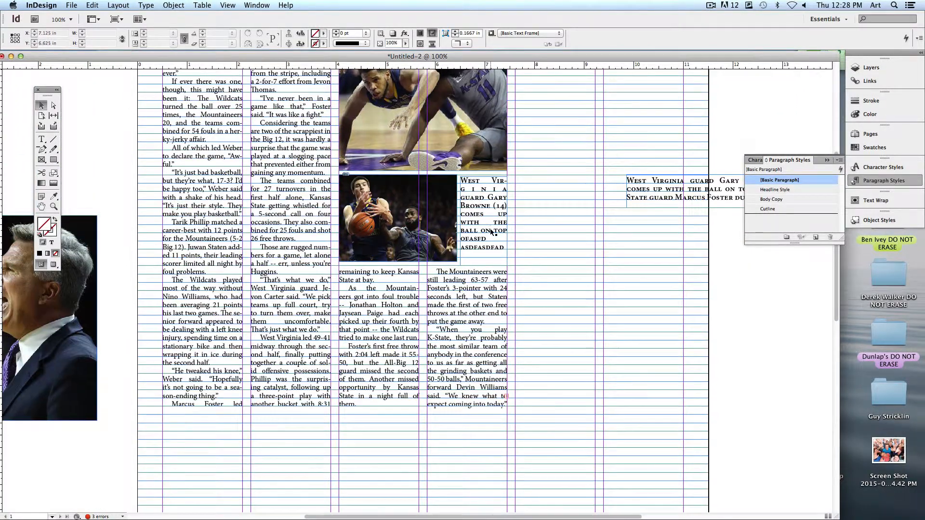
{"action": "left_click", "coordinate": [492, 232]}
{"action": "key", "text": "w"}
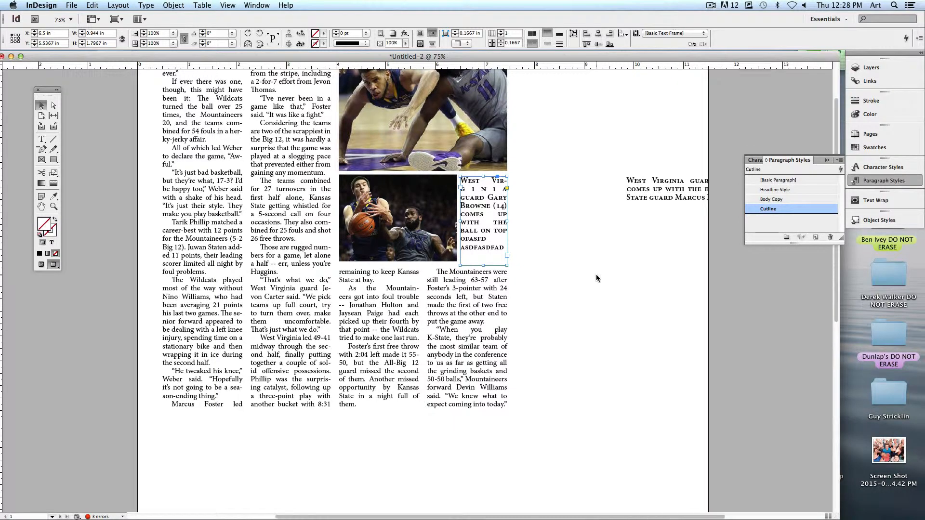
{"action": "key", "text": "super+minus"}
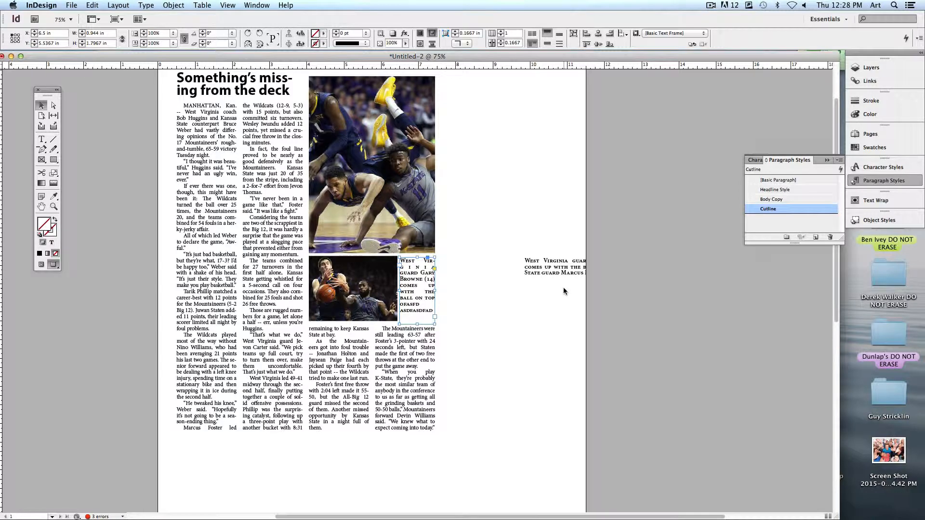
{"action": "left_click_drag", "start_coordinate": [513, 294], "coordinate": [559, 338]}
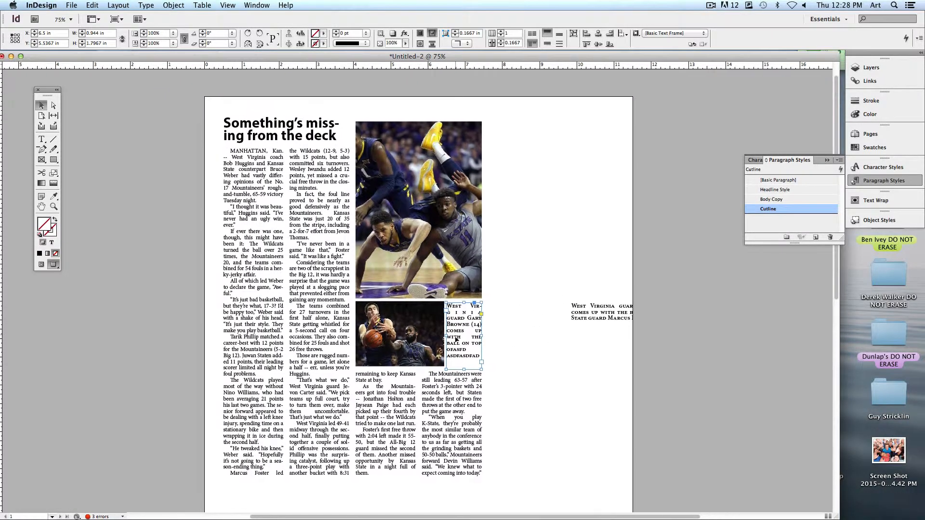
Select the headline, body copy, both photos and the narrow cutline together, and shift them right to about X 4.86 in.
{"action": "left_click_drag", "start_coordinate": [463, 402], "coordinate": [460, 402]}
{"action": "left_click_drag", "start_coordinate": [507, 445], "coordinate": [219, 120]}
{"action": "left_click_drag", "start_coordinate": [236, 242], "coordinate": [402, 242]}
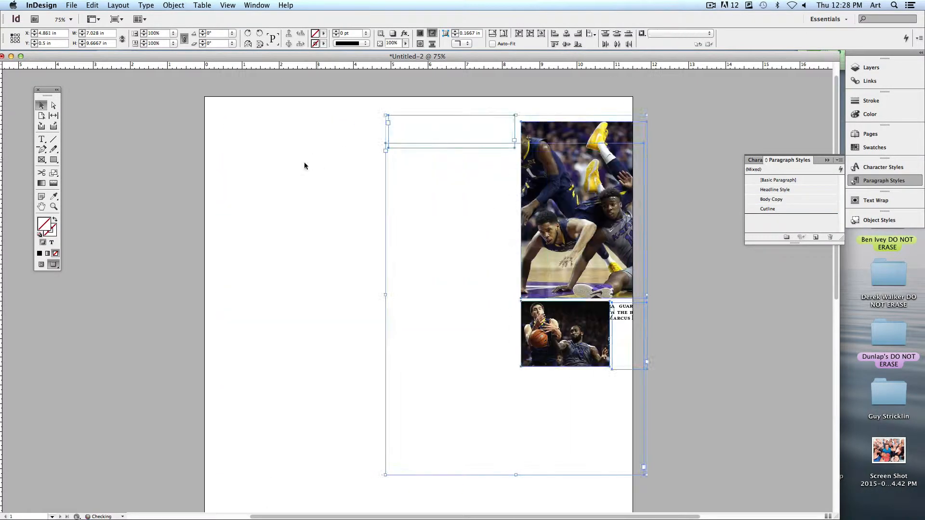
{"action": "left_click", "coordinate": [304, 162]}
{"action": "left_click_drag", "start_coordinate": [571, 239], "coordinate": [311, 262]}
{"action": "key", "text": "super+z"}
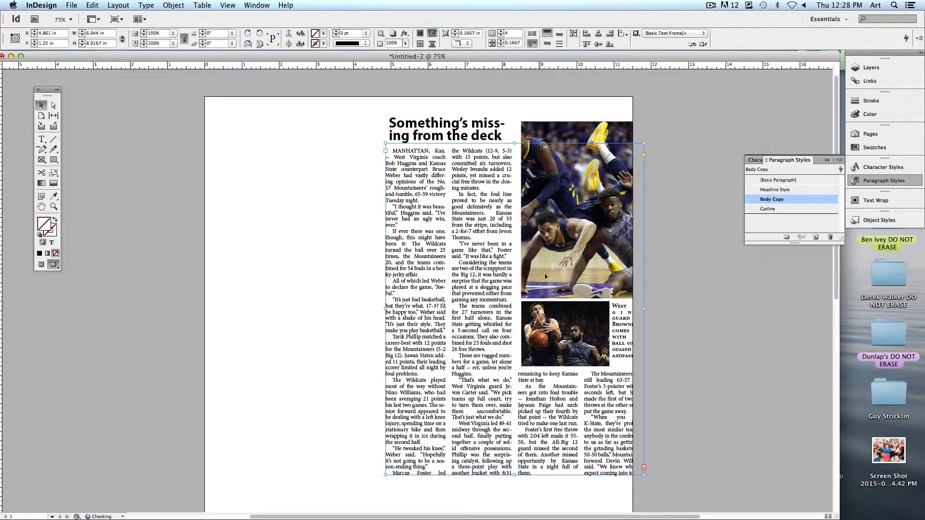
Place the tumbling players photo on the other side of the headline with the wide cutline beneath it, and park the narrow cutline off the page.
{"action": "left_click", "coordinate": [657, 271]}
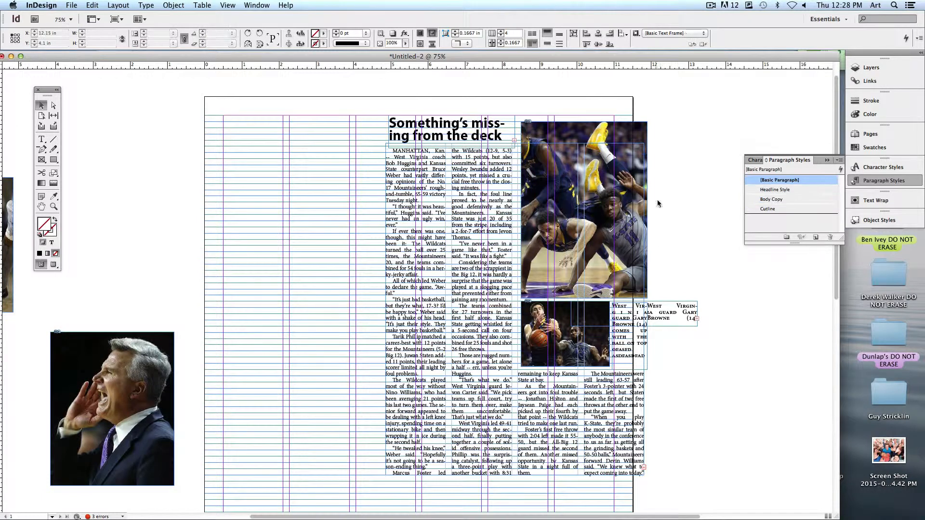
{"action": "left_click_drag", "start_coordinate": [637, 131], "coordinate": [373, 126]}
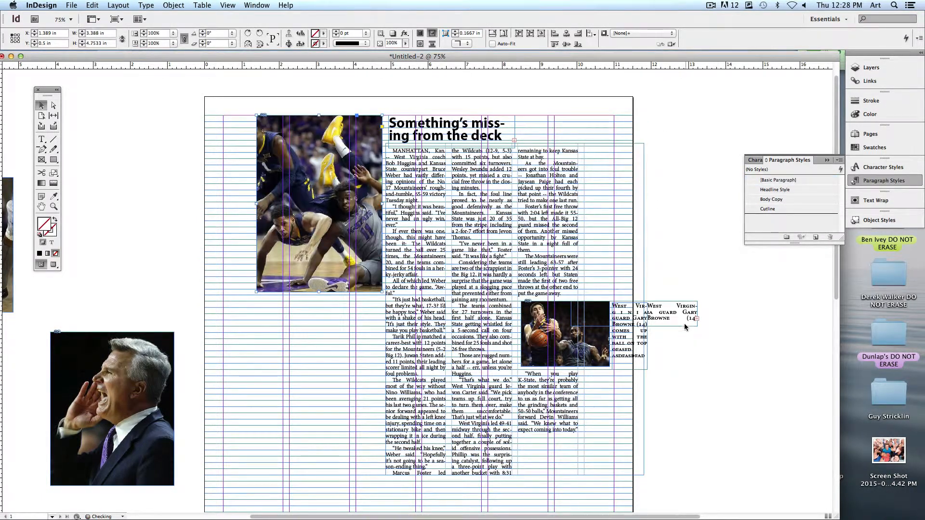
{"action": "left_click_drag", "start_coordinate": [687, 327], "coordinate": [374, 320]}
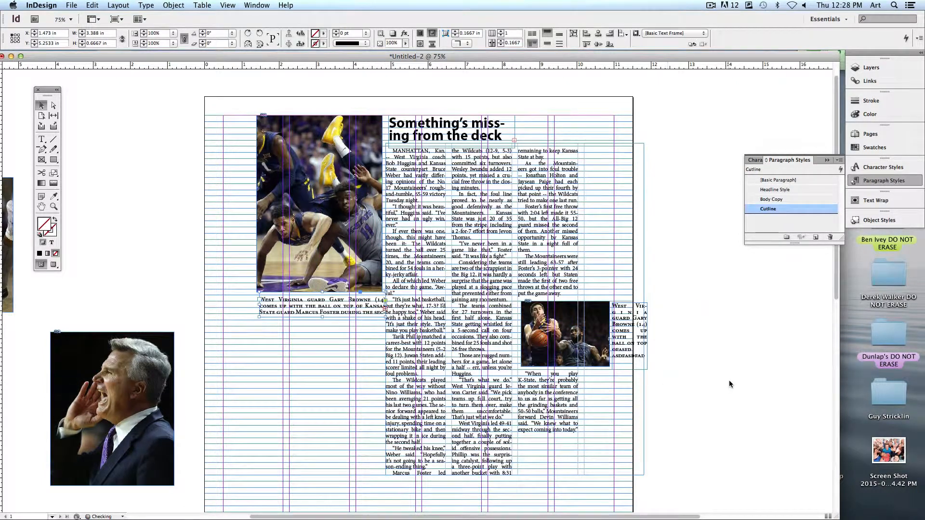
{"action": "left_click_drag", "start_coordinate": [628, 348], "coordinate": [695, 389]}
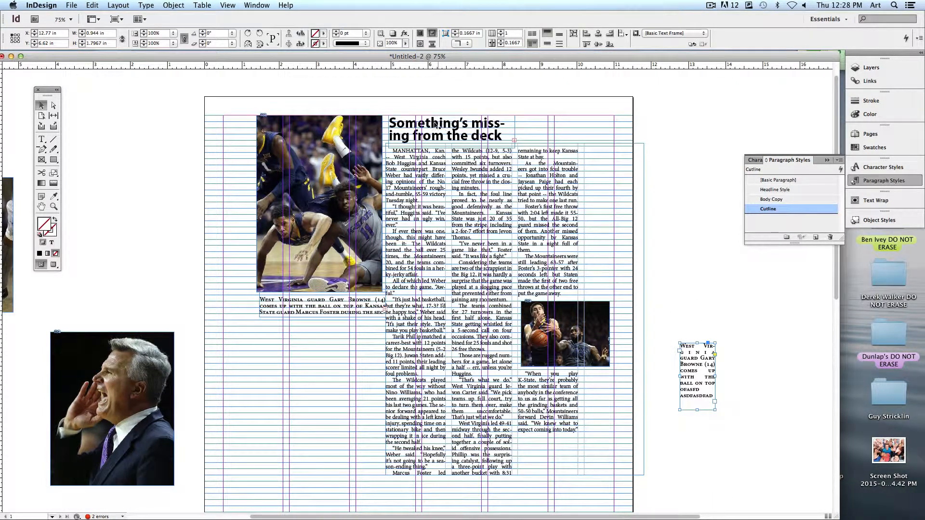
Move the headline and body copy lower on the page, and narrow the body copy frame to about 5.47 in.
{"action": "left_click_drag", "start_coordinate": [485, 207], "coordinate": [458, 161]}
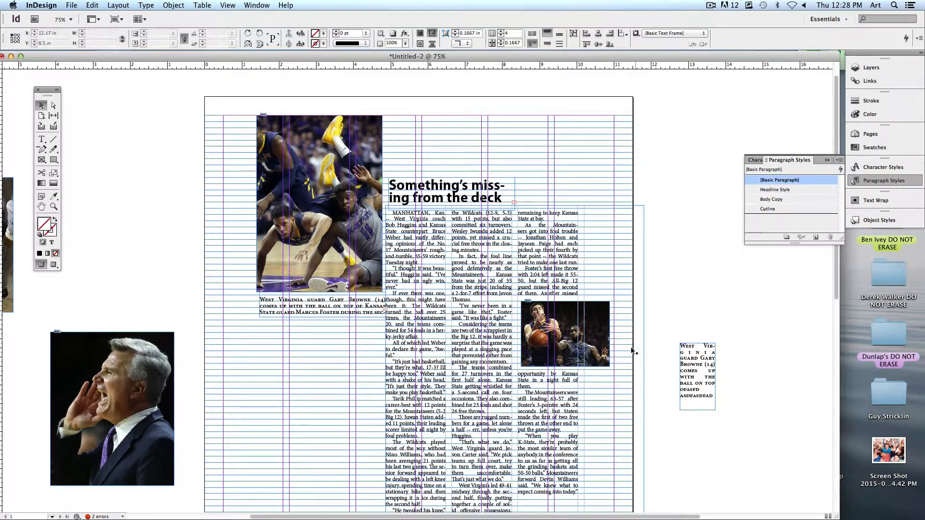
{"action": "left_click_drag", "start_coordinate": [644, 372], "coordinate": [589, 372]}
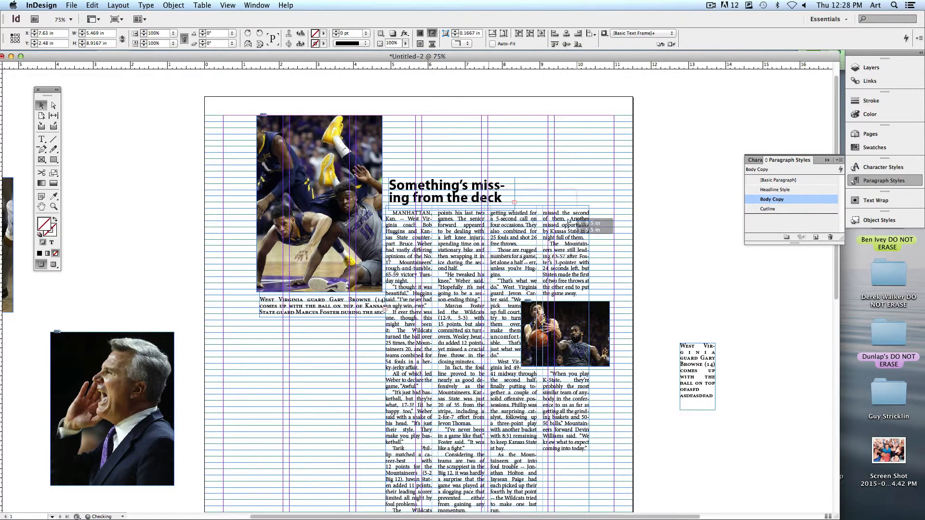
Place the two-player photo beside the tumbling players photo along the top margin, and shift the whole package to the page's left margin.
{"action": "left_click_drag", "start_coordinate": [470, 255], "coordinate": [468, 162]}
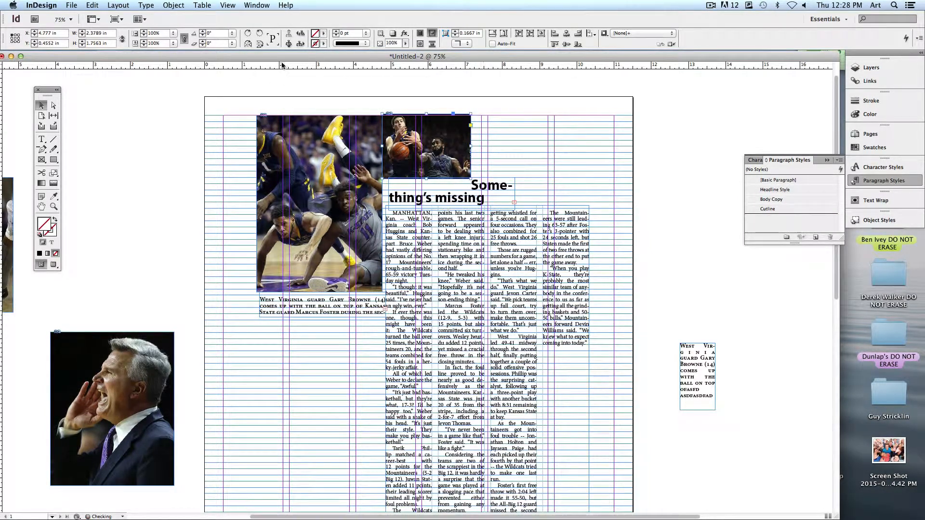
{"action": "left_click_drag", "start_coordinate": [326, 94], "coordinate": [467, 313]}
{"action": "left_click_drag", "start_coordinate": [470, 316], "coordinate": [437, 316]}
{"action": "left_click", "coordinate": [527, 174]}
Move the body copy and headline lower beneath the two-player photo, and widen the headline frame to about 5.17 in.
{"action": "left_click_drag", "start_coordinate": [448, 283], "coordinate": [448, 345]}
{"action": "left_click_drag", "start_coordinate": [430, 207], "coordinate": [430, 218]}
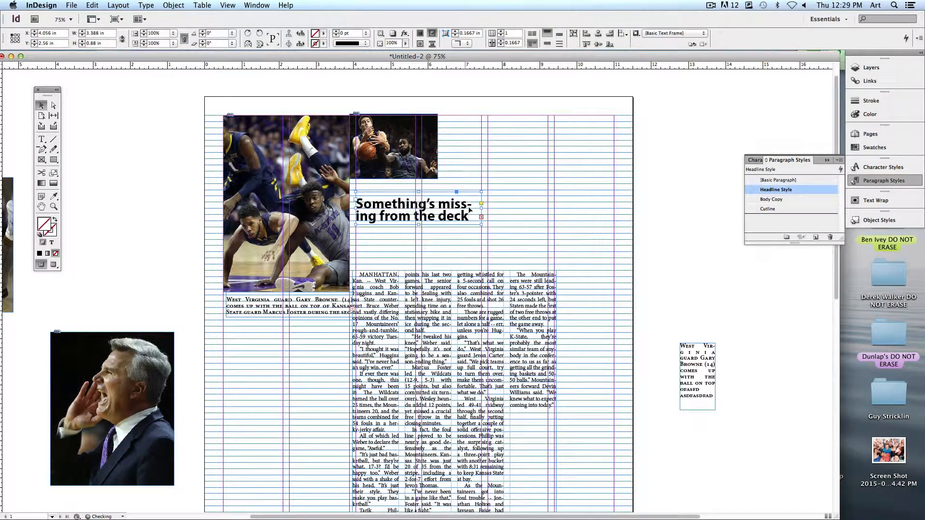
{"action": "left_click_drag", "start_coordinate": [484, 210], "coordinate": [548, 211]}
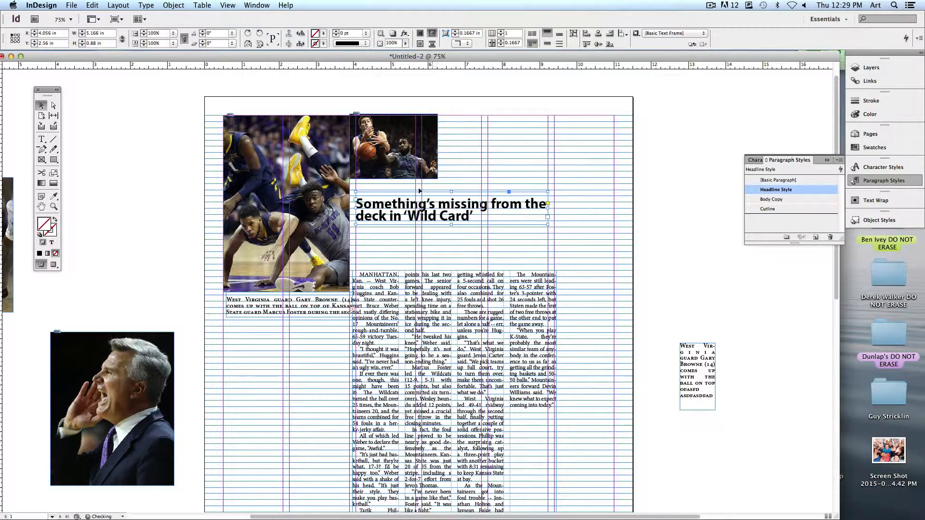
{"action": "left_click_drag", "start_coordinate": [444, 202], "coordinate": [445, 232]}
Enlarge the two-player photo to about 3.36 in wide and nudge it down to about Y 0.51 in.
{"action": "left_click_drag", "start_coordinate": [420, 175], "coordinate": [483, 212]}
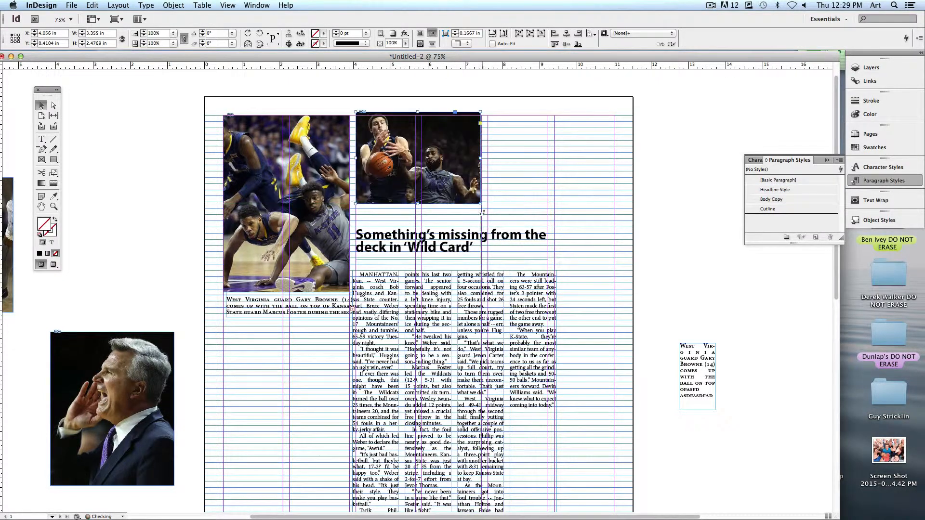
{"action": "key", "text": "Down"}
{"action": "key", "text": "Down"}
{"action": "key", "text": "Down"}
{"action": "key", "text": "Down"}
{"action": "key", "text": "Down"}
{"action": "key", "text": "Down"}
{"action": "key", "text": "Down"}
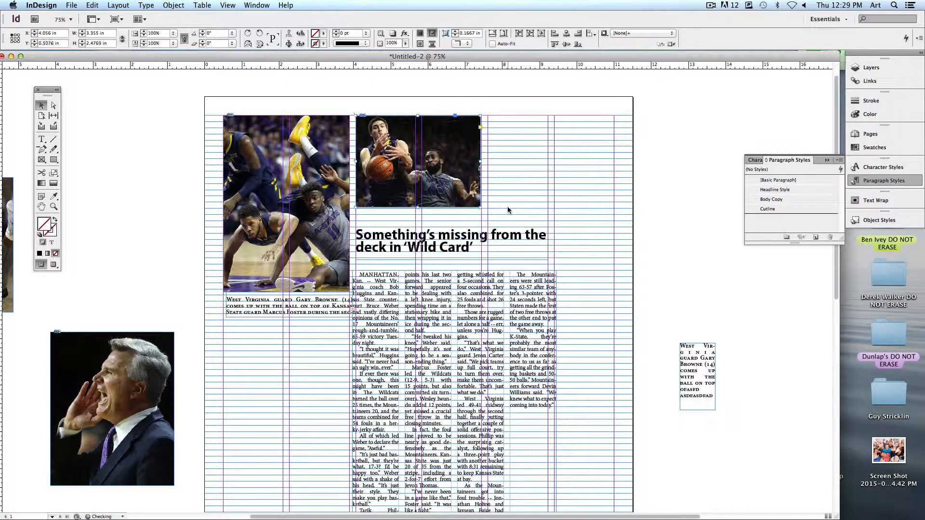
Narrow the headline frame to the two-player photo's width, and set the body copy to two columns about 3.39 in wide.
{"action": "left_click_drag", "start_coordinate": [506, 231], "coordinate": [502, 219]}
{"action": "left_click_drag", "start_coordinate": [548, 246], "coordinate": [479, 253]}
{"action": "left_click", "coordinate": [463, 280]}
{"action": "scroll", "coordinate": [462, 279], "scroll_direction": "down", "scroll_amount": 4}
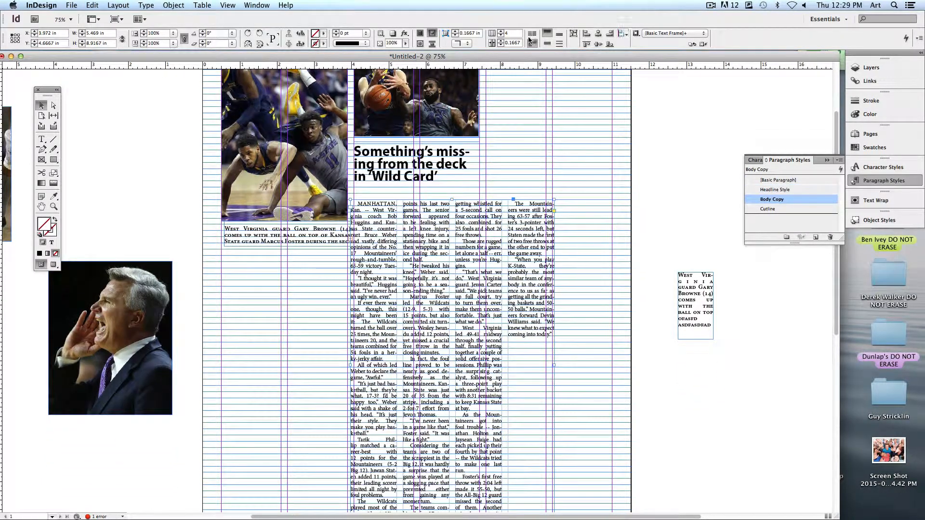
{"action": "left_click", "coordinate": [500, 35]}
{"action": "left_click", "coordinate": [501, 35]}
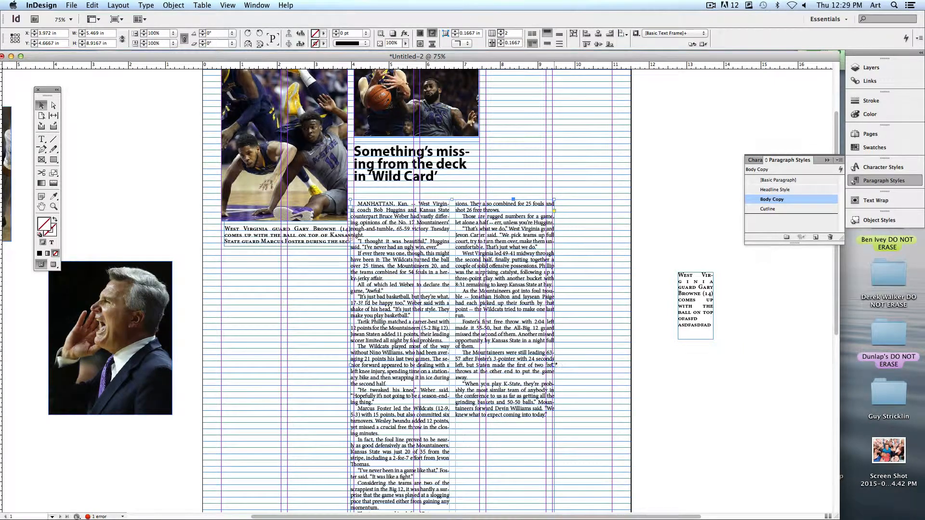
{"action": "left_click_drag", "start_coordinate": [554, 365], "coordinate": [480, 364]}
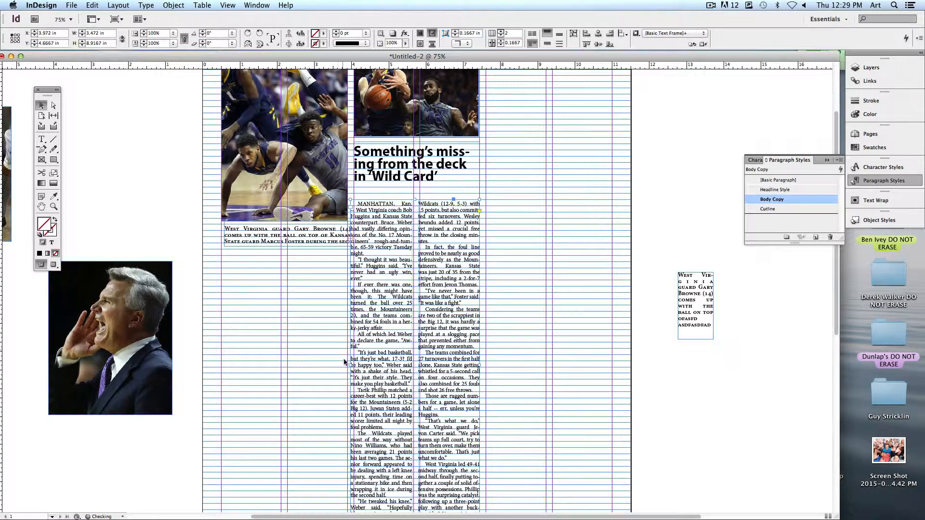
{"action": "left_click_drag", "start_coordinate": [350, 367], "coordinate": [352, 366]}
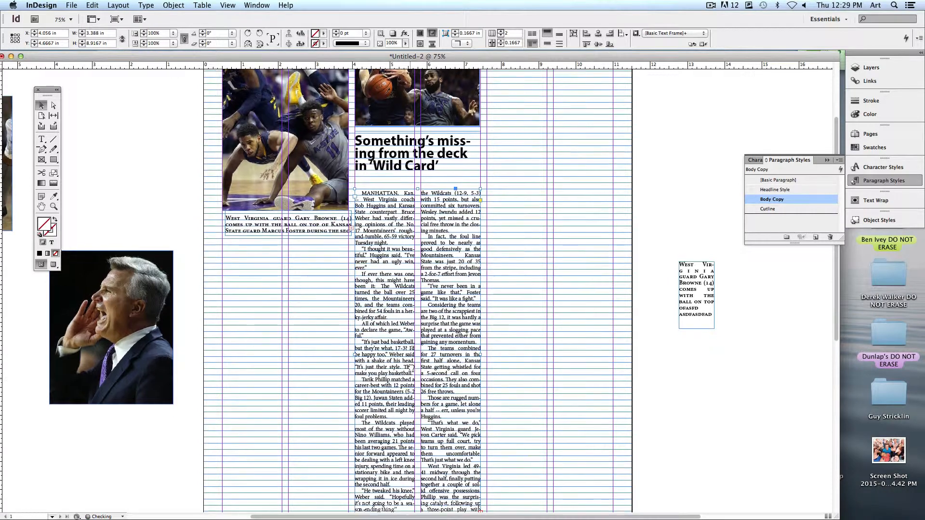
Move the body copy up against the headline, shorten its frame to end level with the tumbling players cutline, and preview the page.
{"action": "scroll", "coordinate": [412, 333], "scroll_direction": "down", "scroll_amount": 1}
{"action": "left_click_drag", "start_coordinate": [436, 325], "coordinate": [436, 309]}
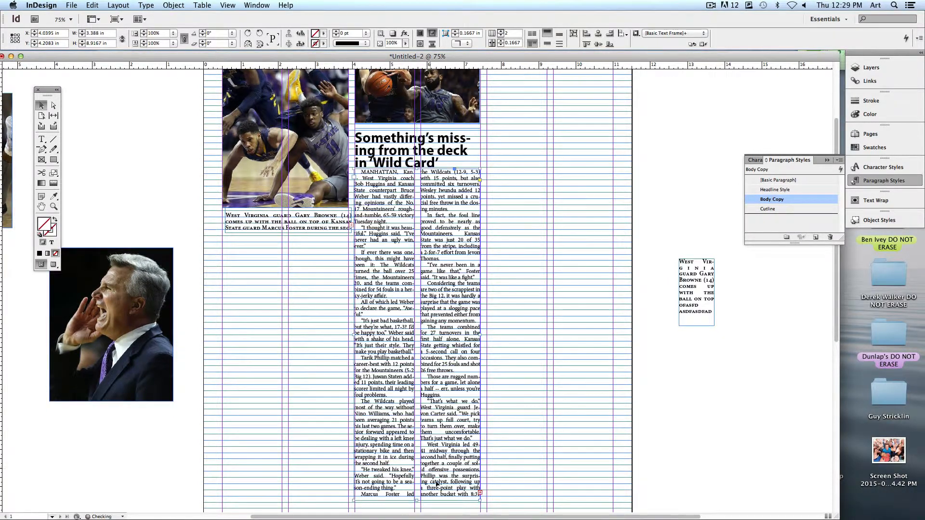
{"action": "scroll", "coordinate": [435, 466], "scroll_direction": "down", "scroll_amount": 1}
{"action": "left_click_drag", "start_coordinate": [417, 493], "coordinate": [444, 224]}
{"action": "key", "text": "w"}
{"action": "scroll", "coordinate": [516, 303], "scroll_direction": "up", "scroll_amount": 5}
{"action": "left_click", "coordinate": [574, 346]}
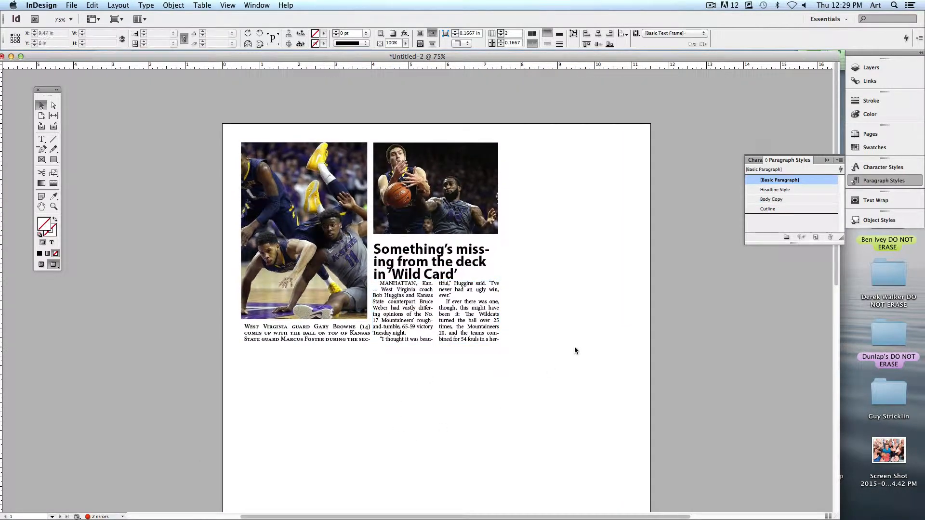
Bring the narrow cutline onto the page, and put a copy of the wide cutline between the two-player photo and the headline.
{"action": "left_click", "coordinate": [462, 217]}
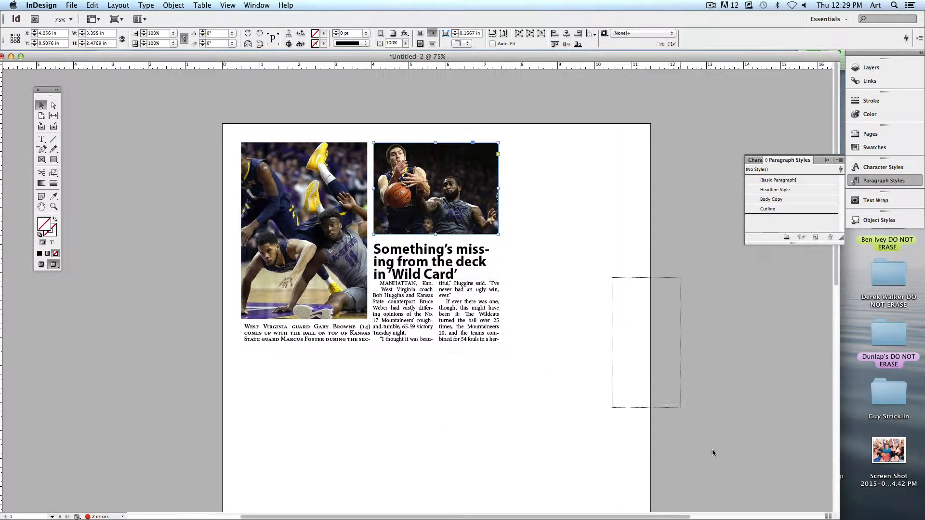
{"action": "left_click_drag", "start_coordinate": [713, 449], "coordinate": [714, 450]}
{"action": "left_click_drag", "start_coordinate": [720, 418], "coordinate": [632, 409]}
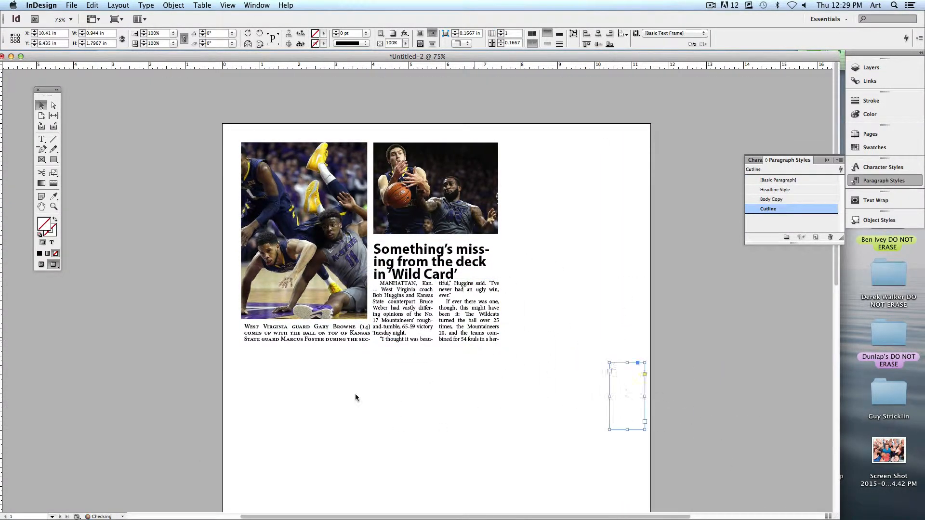
{"action": "left_click_drag", "start_coordinate": [260, 338], "coordinate": [390, 255]}
{"action": "left_click_drag", "start_coordinate": [501, 262], "coordinate": [501, 245]}
Crop the bottom of the two-player photo, and raise its cutline, the headline and the top of the body copy to close the gap.
{"action": "left_click", "coordinate": [426, 218]}
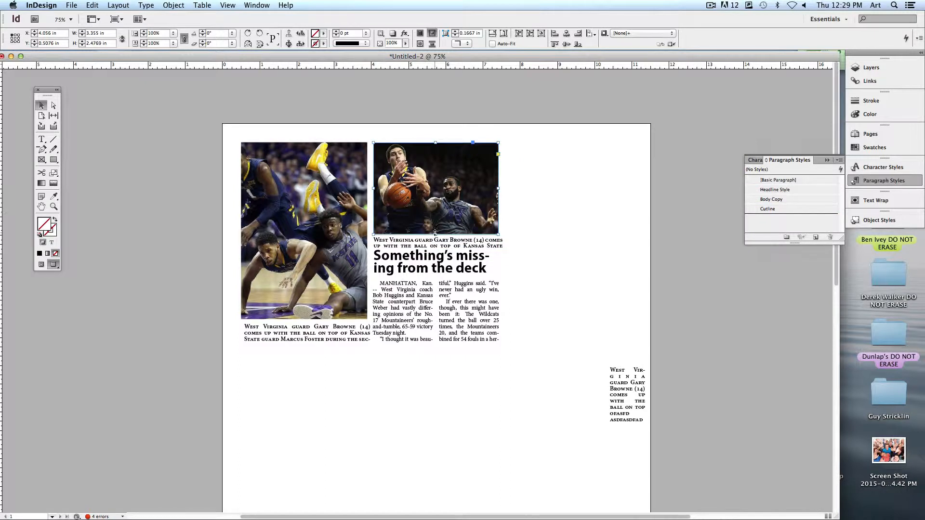
{"action": "left_click_drag", "start_coordinate": [435, 234], "coordinate": [435, 220]}
{"action": "left_click", "coordinate": [433, 235]}
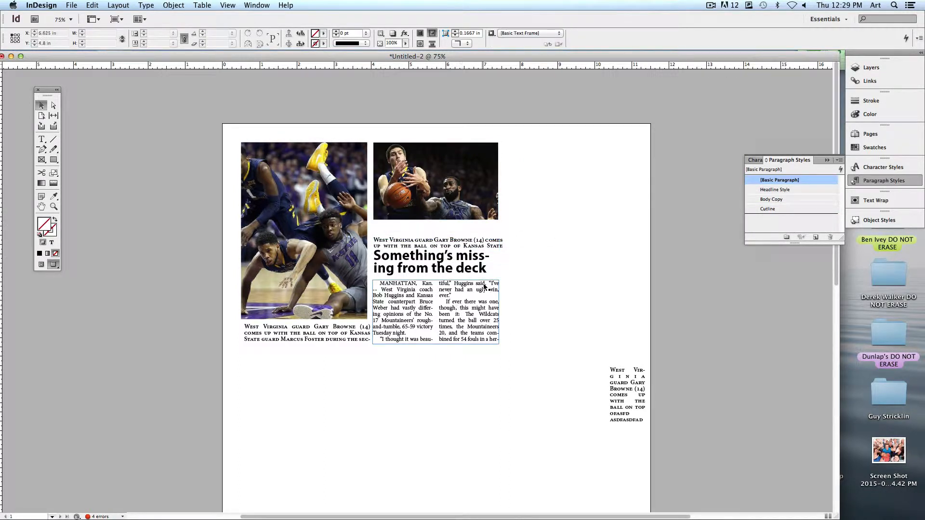
{"action": "left_click_drag", "start_coordinate": [455, 259], "coordinate": [433, 264]}
{"action": "left_click", "coordinate": [551, 277]}
{"action": "left_click", "coordinate": [455, 291]}
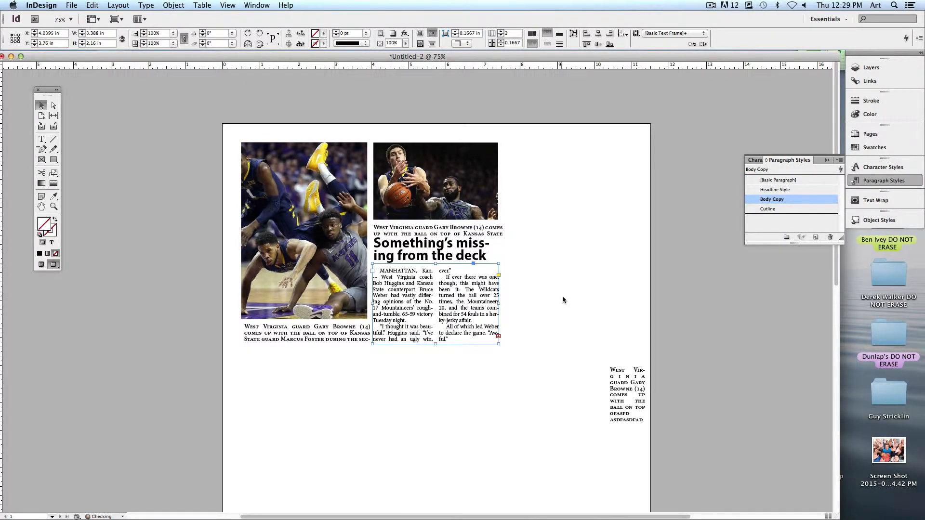
{"action": "scroll", "coordinate": [563, 296], "scroll_direction": "left", "scroll_amount": 3}
{"action": "left_click", "coordinate": [655, 328]}
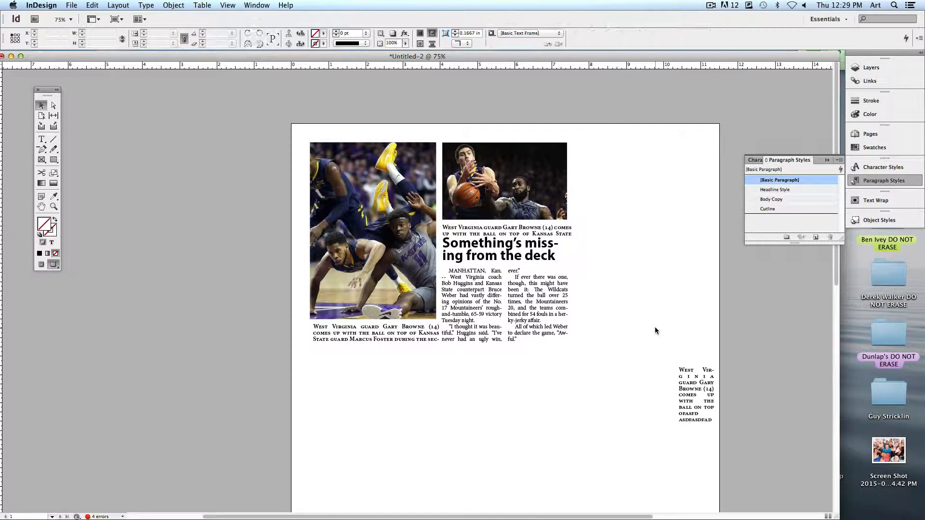
{"action": "scroll", "coordinate": [646, 326], "scroll_direction": "right", "scroll_amount": 10}
{"action": "scroll", "coordinate": [390, 350], "scroll_direction": "left", "scroll_amount": 6}
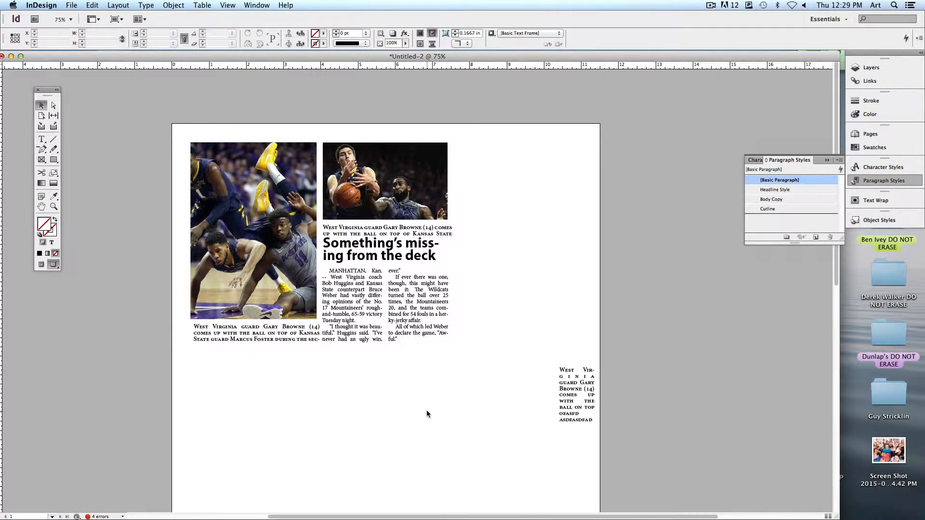
Show the guides again and move both photos with their cutlines off the page onto the pasteboard.
{"action": "key", "text": "w"}
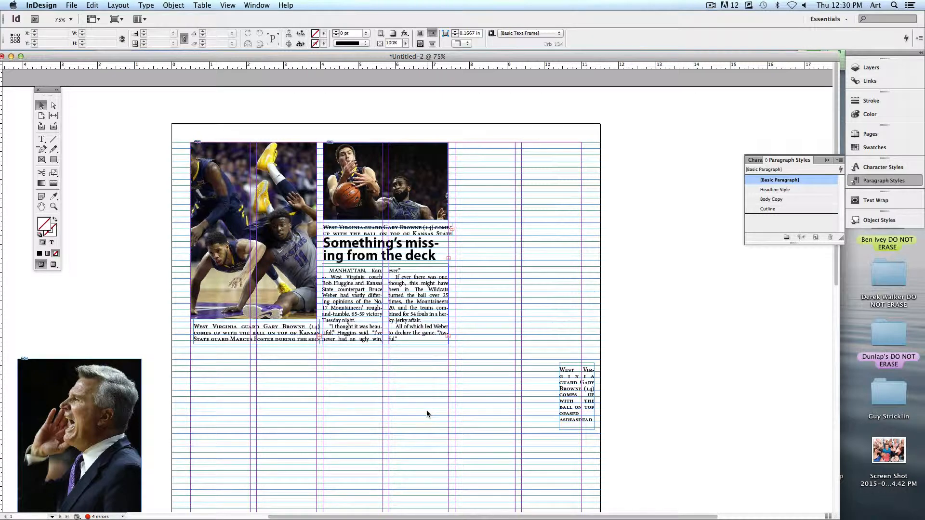
{"action": "key", "text": "super+minus"}
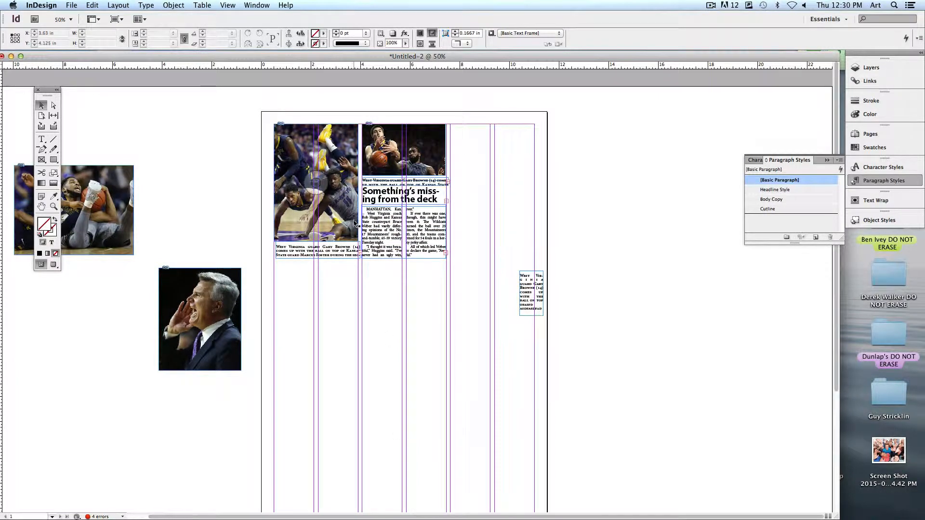
{"action": "left_click_drag", "start_coordinate": [324, 283], "coordinate": [304, 234]}
{"action": "left_click_drag", "start_coordinate": [341, 230], "coordinate": [705, 325]}
{"action": "left_click_drag", "start_coordinate": [422, 177], "coordinate": [669, 169]}
{"action": "left_click", "coordinate": [602, 252]}
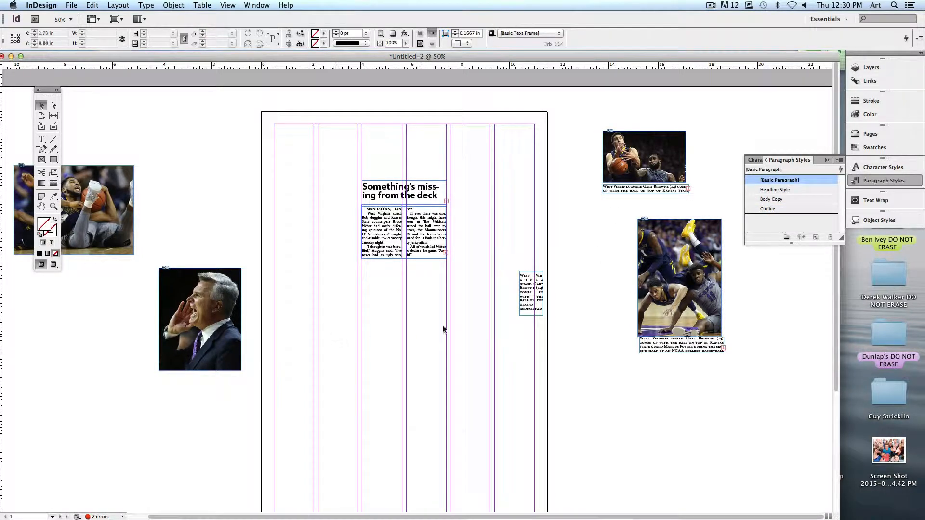
Move the headline and body copy together to the page's left margin, and widen them to about 6.84 in.
{"action": "left_click_drag", "start_coordinate": [443, 329], "coordinate": [312, 331]}
{"action": "left_click_drag", "start_coordinate": [358, 312], "coordinate": [439, 312]}
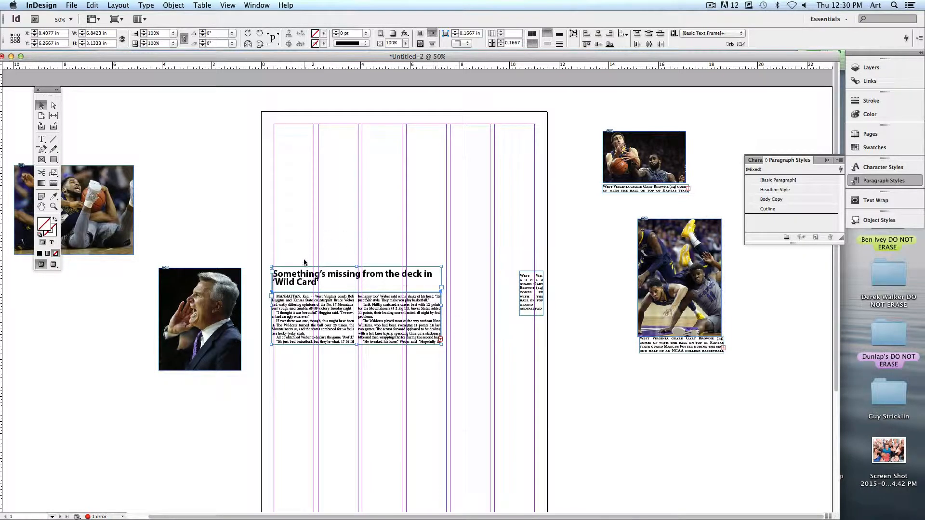
{"action": "left_click", "coordinate": [366, 203]}
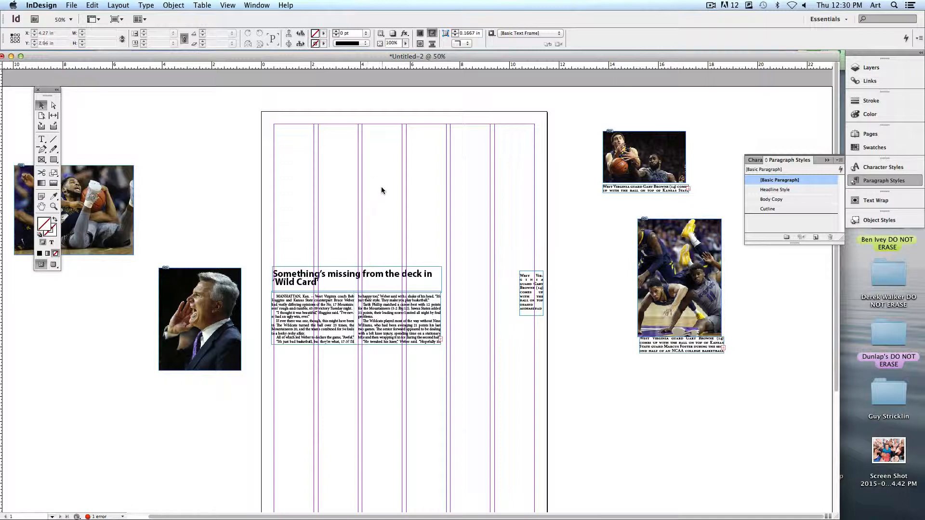
Move the headline to the top margin and widen its frame to about 8.73 in so it spans five columns.
{"action": "left_click_drag", "start_coordinate": [356, 243], "coordinate": [350, 141]}
{"action": "left_click_drag", "start_coordinate": [442, 149], "coordinate": [490, 152]}
{"action": "left_click", "coordinate": [486, 192]}
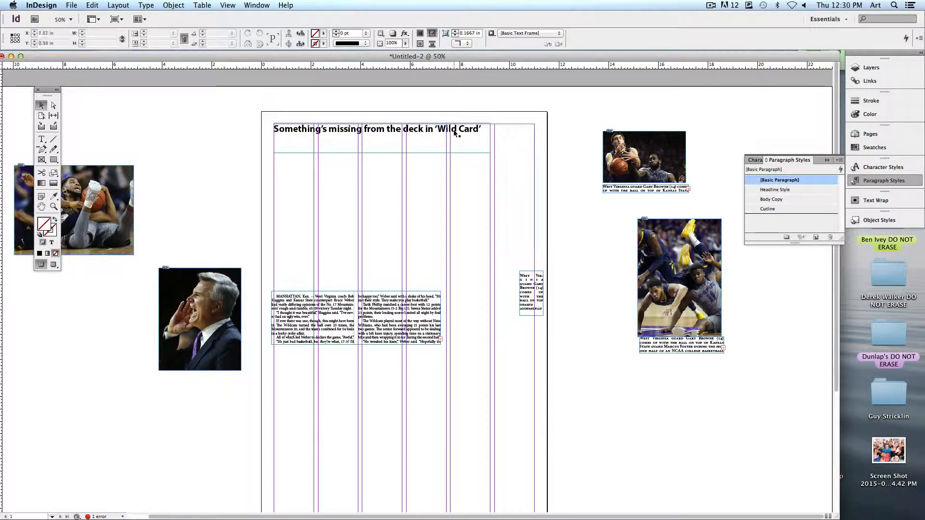
Shorten the headline frame to about 0.69 in, and fit the fallen player photo directly beneath it, enlarged to the headline's right edge.
{"action": "left_click_drag", "start_coordinate": [105, 185], "coordinate": [452, 173]}
{"action": "left_click", "coordinate": [440, 145]}
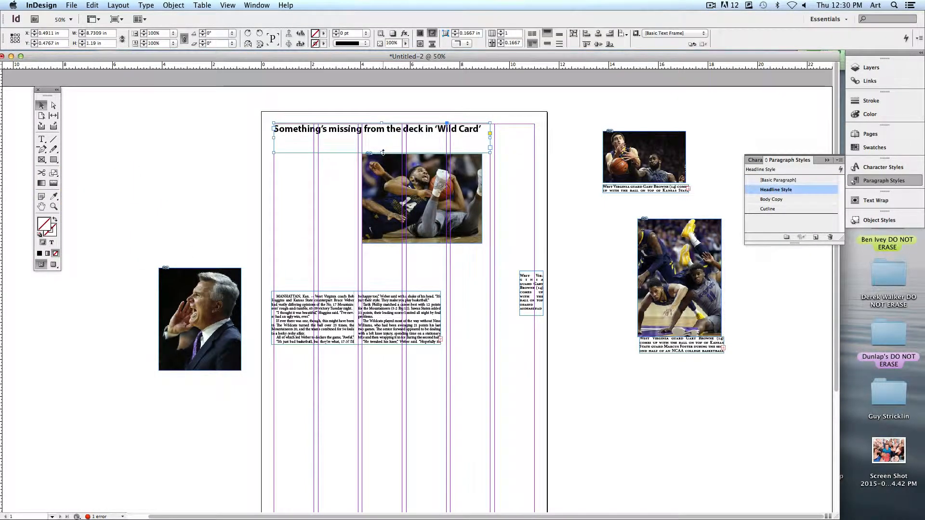
{"action": "left_click_drag", "start_coordinate": [383, 153], "coordinate": [384, 139]}
{"action": "left_click", "coordinate": [421, 186]}
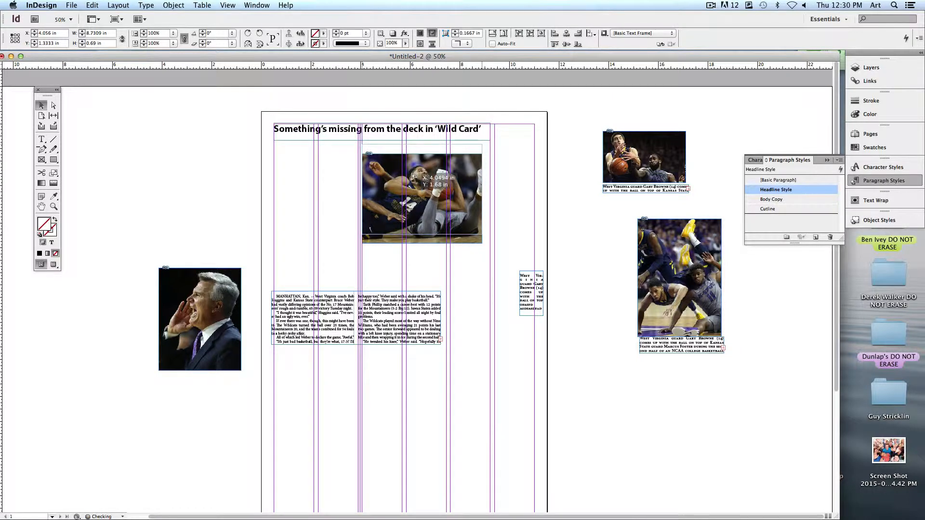
{"action": "left_click_drag", "start_coordinate": [422, 186], "coordinate": [422, 173]}
{"action": "left_click_drag", "start_coordinate": [481, 231], "coordinate": [490, 237]}
{"action": "left_click", "coordinate": [473, 388]}
{"action": "key", "text": "w"}
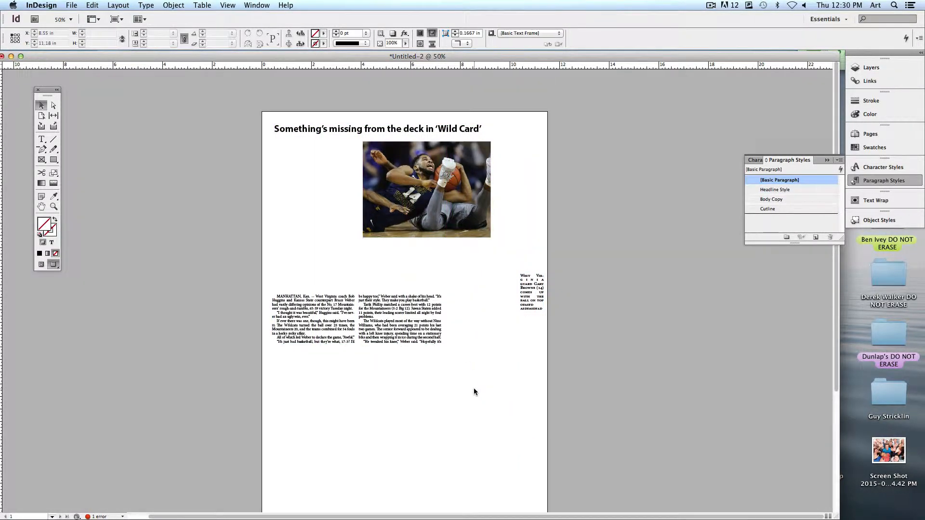
Move the body copy up beneath the headline and stretch its frame to about 8.72 in wide by 8 in deep.
{"action": "key", "text": "w"}
{"action": "mouse_move", "coordinate": [374, 345]}
{"action": "left_mouse_down"}
{"action": "mouse_move", "coordinate": [374, 184]}
{"action": "mouse_move", "coordinate": [358, 338]}
{"action": "left_mouse_up"}
{"action": "left_click_drag", "start_coordinate": [445, 240], "coordinate": [490, 239]}
Set the body copy frame to five columns.
{"action": "double_click", "coordinate": [431, 302]}
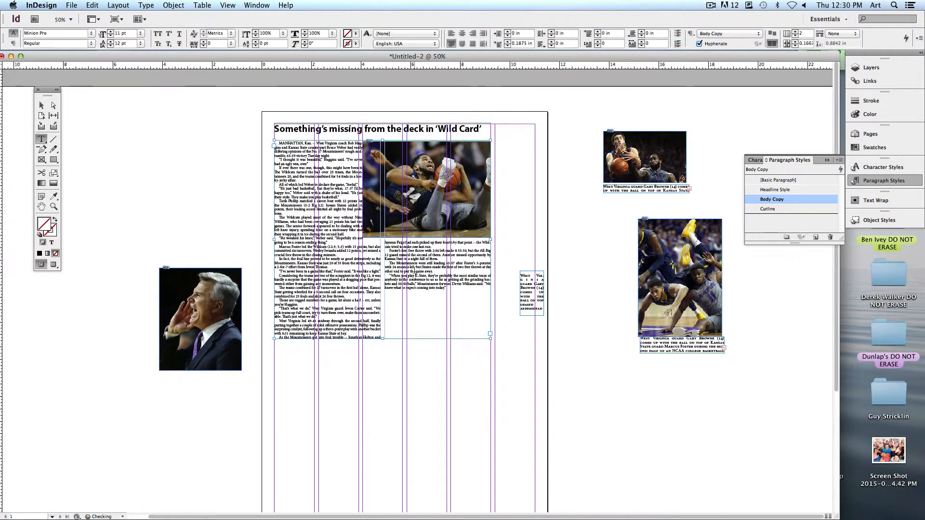
{"action": "key", "text": "super+a"}
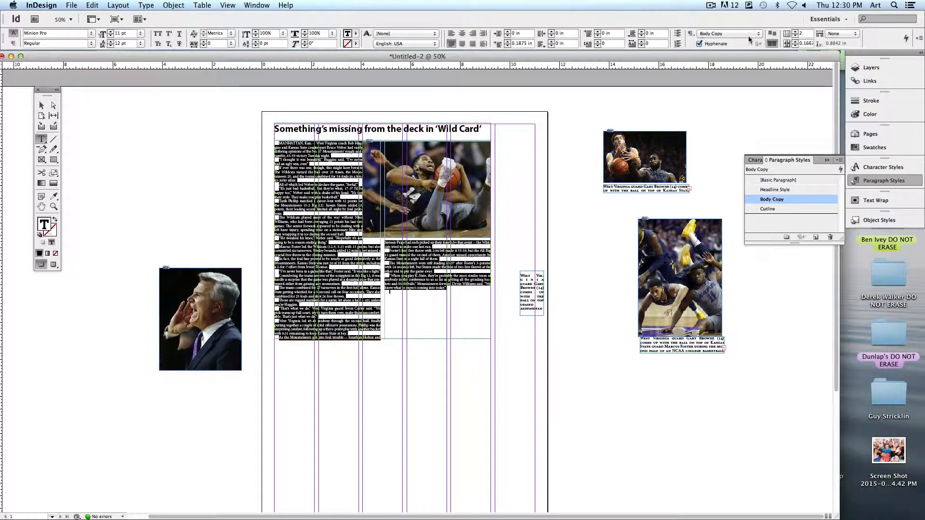
{"action": "left_click", "coordinate": [794, 31]}
{"action": "left_click", "coordinate": [794, 31]}
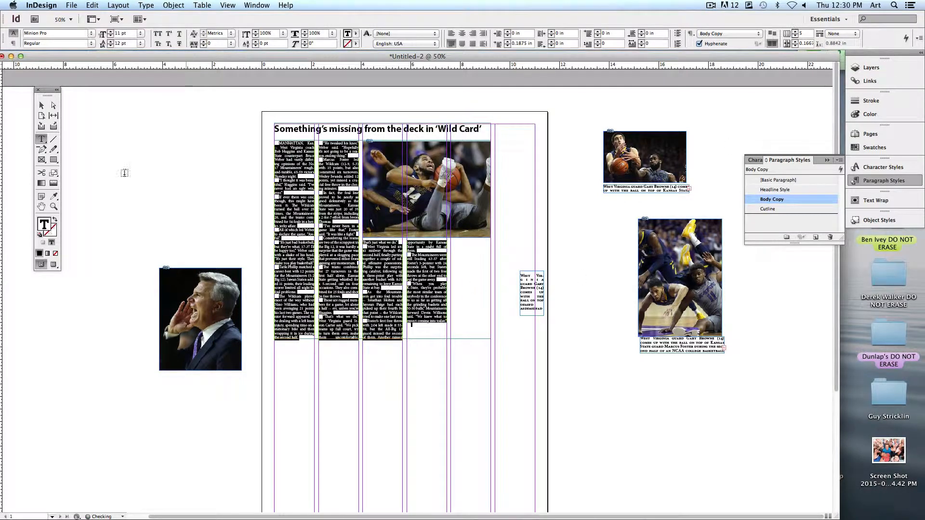
{"action": "left_click", "coordinate": [42, 104]}
{"action": "left_click", "coordinate": [510, 178]}
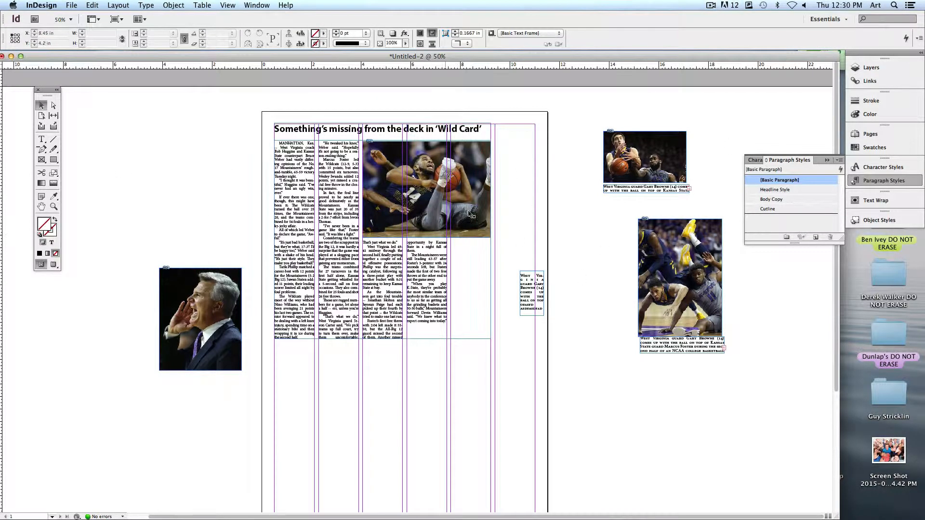
Set the two-player photo's cutline beneath the fallen player photo at about 5.25 in wide, and place the shouting coach photo below it.
{"action": "left_click_drag", "start_coordinate": [435, 247], "coordinate": [492, 255]}
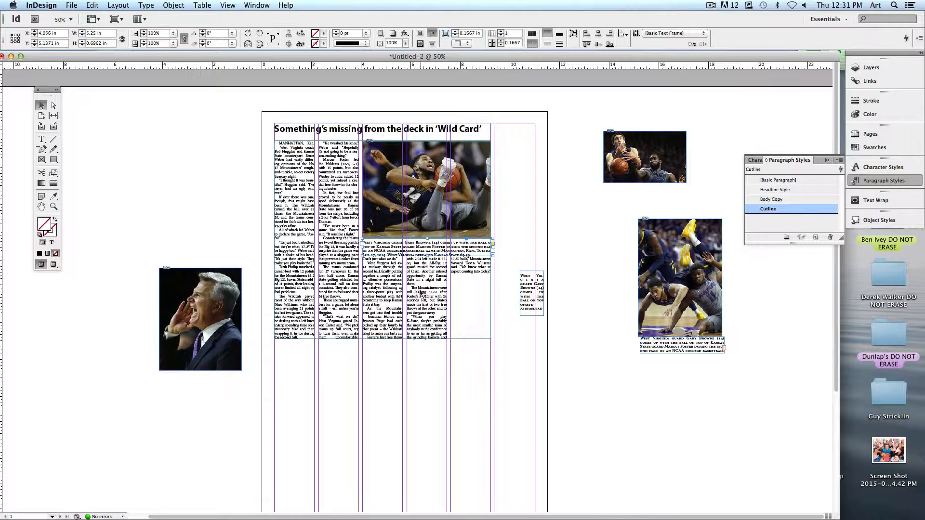
{"action": "left_click_drag", "start_coordinate": [194, 344], "coordinate": [443, 338]}
{"action": "key", "text": "w"}
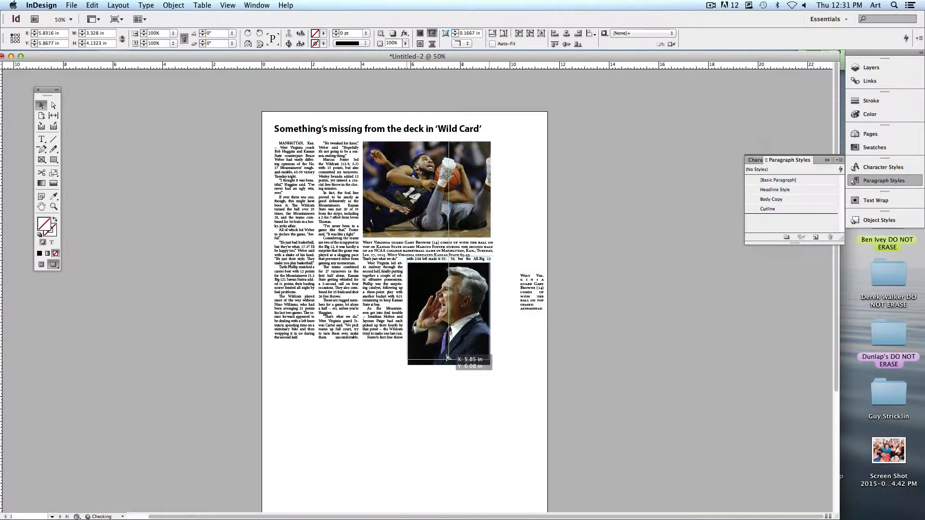
Lengthen the body copy frame so it extends below the shouting coach photo.
{"action": "left_click", "coordinate": [370, 317]}
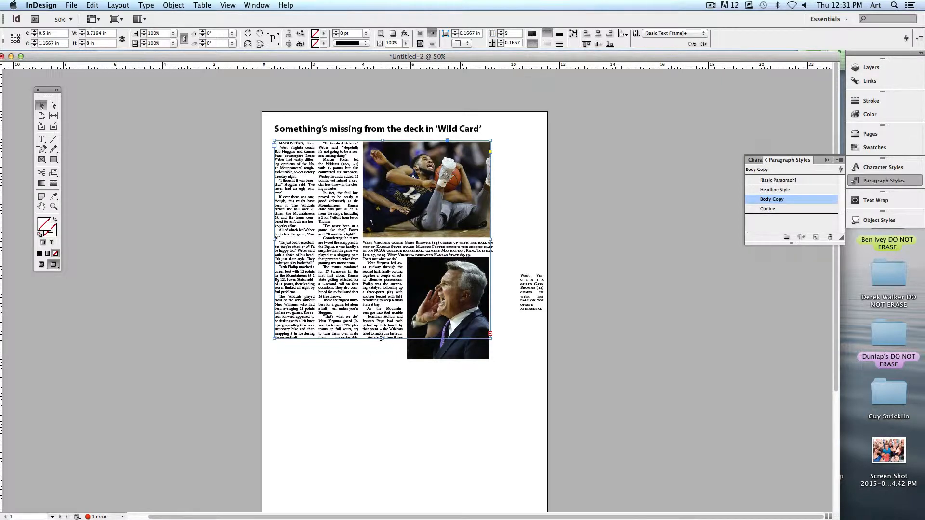
{"action": "left_click_drag", "start_coordinate": [381, 340], "coordinate": [382, 394]}
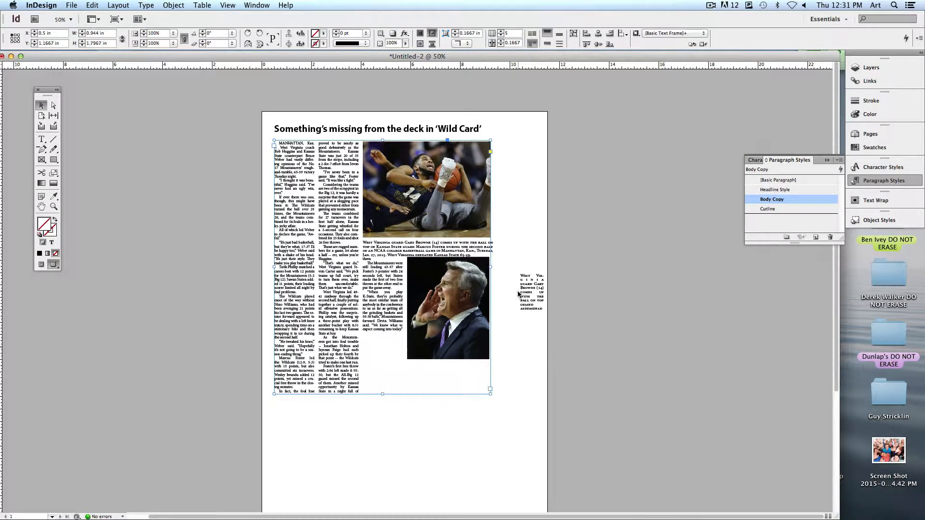
Place the short cutline beneath the shouting coach photo and size its frame to two columns, about 3.39 in wide.
{"action": "left_click_drag", "start_coordinate": [519, 294], "coordinate": [424, 389]}
{"action": "key", "text": "w"}
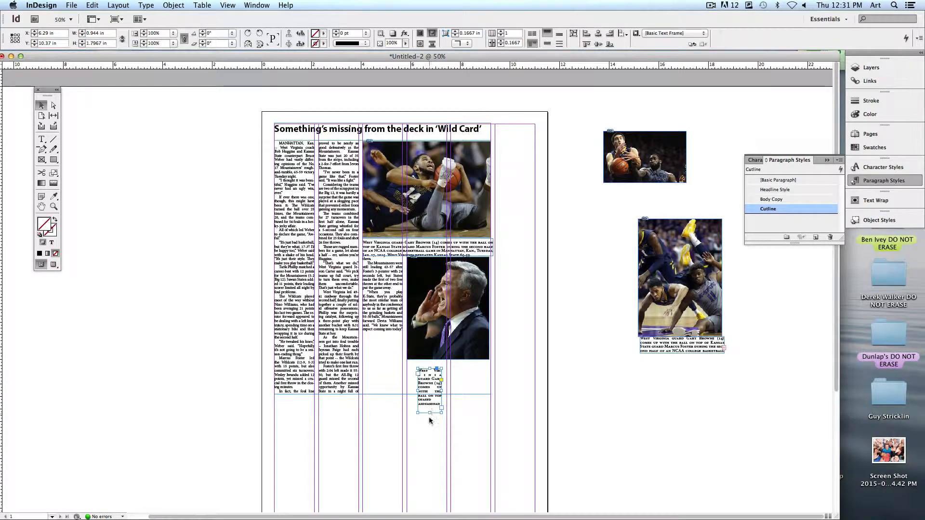
{"action": "left_click_drag", "start_coordinate": [432, 410], "coordinate": [490, 385]}
{"action": "left_click", "coordinate": [525, 391]}
{"action": "key", "text": "w"}
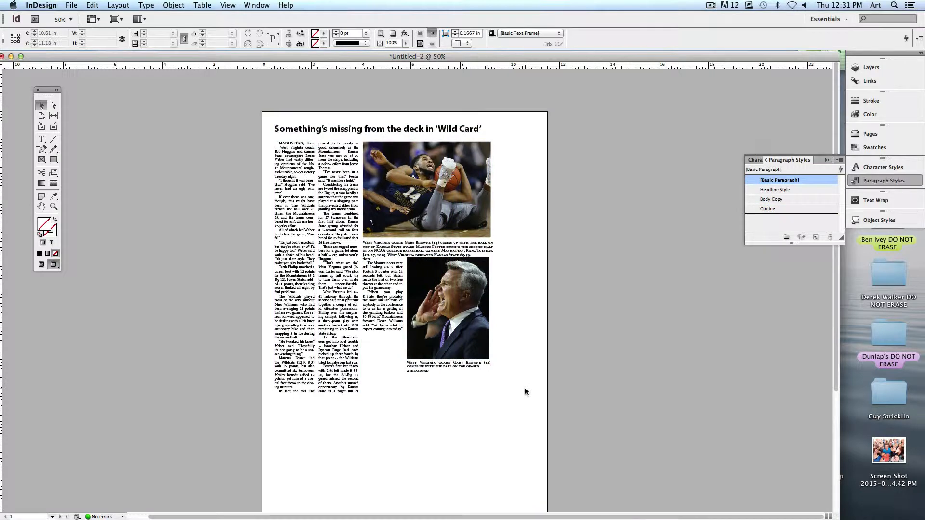
{"action": "left_click", "coordinate": [400, 381]}
{"action": "key", "text": "w"}
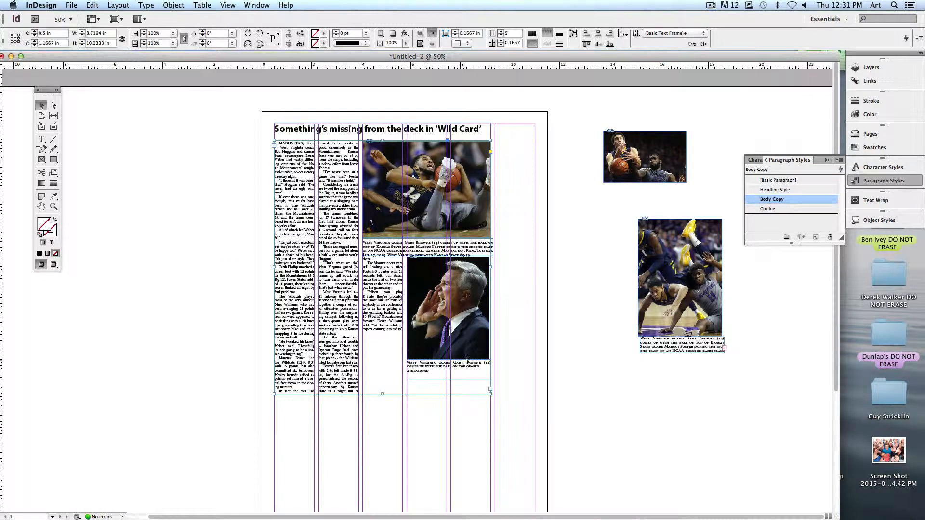
{"action": "left_click", "coordinate": [541, 363]}
Shrink the shouting coach photo to the fifth column and fit its cutline beneath it at about 1.6 in wide.
{"action": "left_click", "coordinate": [428, 384]}
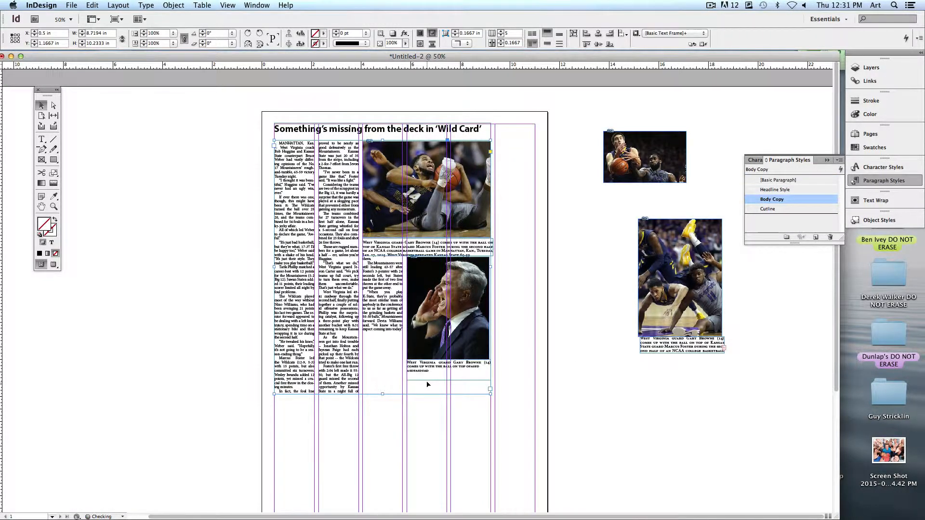
{"action": "left_click", "coordinate": [430, 358]}
{"action": "left_click_drag", "start_coordinate": [407, 359], "coordinate": [451, 305]}
{"action": "left_click", "coordinate": [440, 384]}
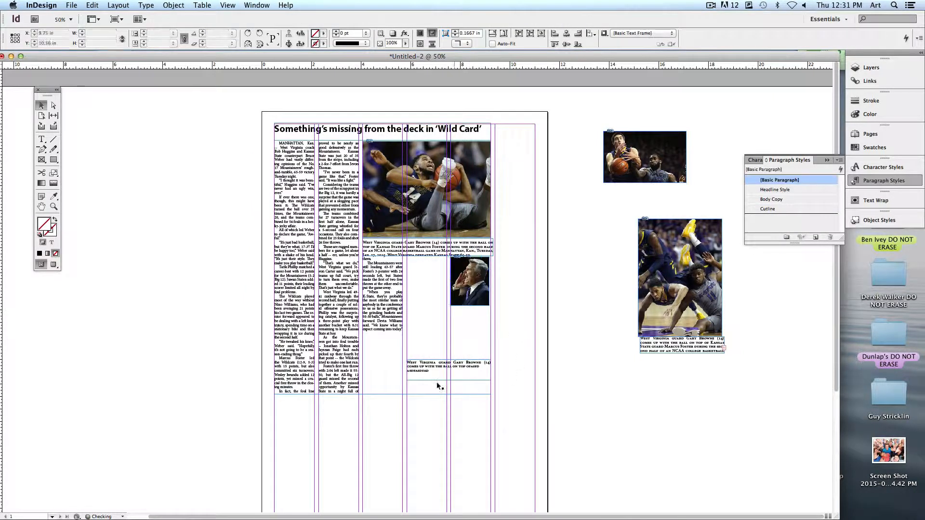
{"action": "left_click_drag", "start_coordinate": [436, 338], "coordinate": [436, 325]}
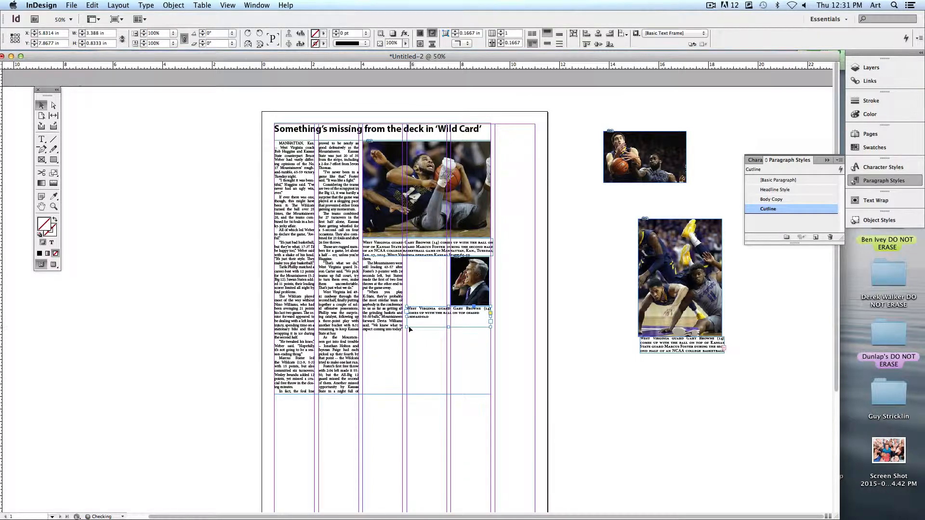
{"action": "left_click_drag", "start_coordinate": [408, 328], "coordinate": [450, 339]}
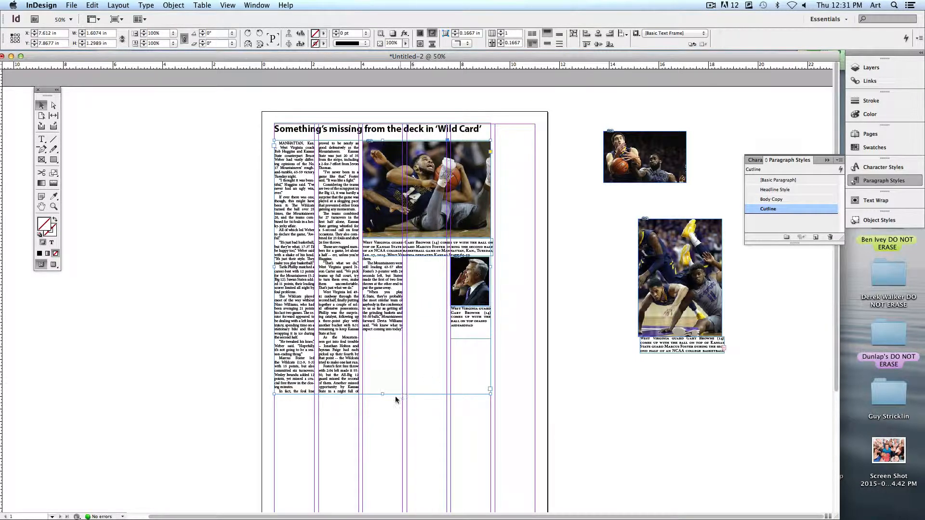
Shorten the body copy frame to 8 in deep so it ends level with the coach photo's cutline.
{"action": "left_click", "coordinate": [382, 395]}
{"action": "left_click_drag", "start_coordinate": [382, 394], "coordinate": [384, 340]}
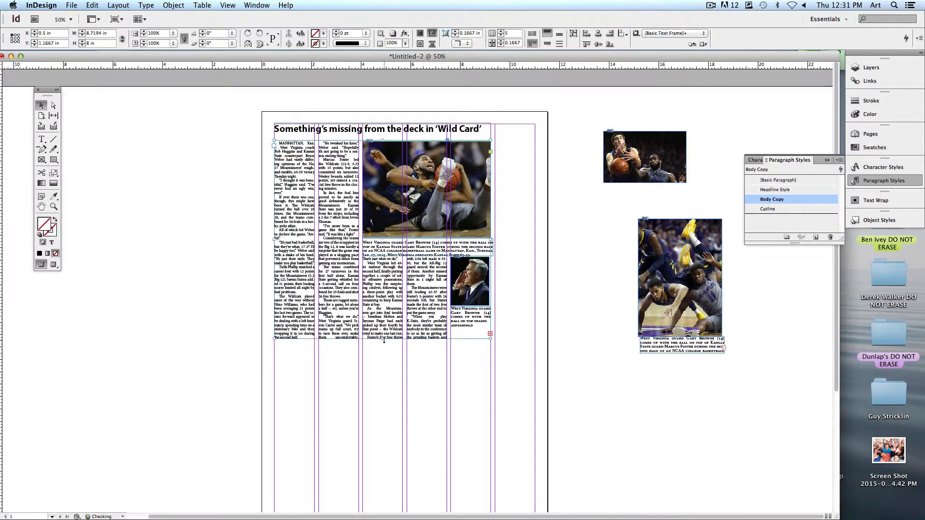
{"action": "key", "text": "w"}
{"action": "left_click", "coordinate": [435, 416]}
Deepen the fallen player photo's cutline frame to about 0.86 in to add space above the copy below.
{"action": "left_click", "coordinate": [416, 260]}
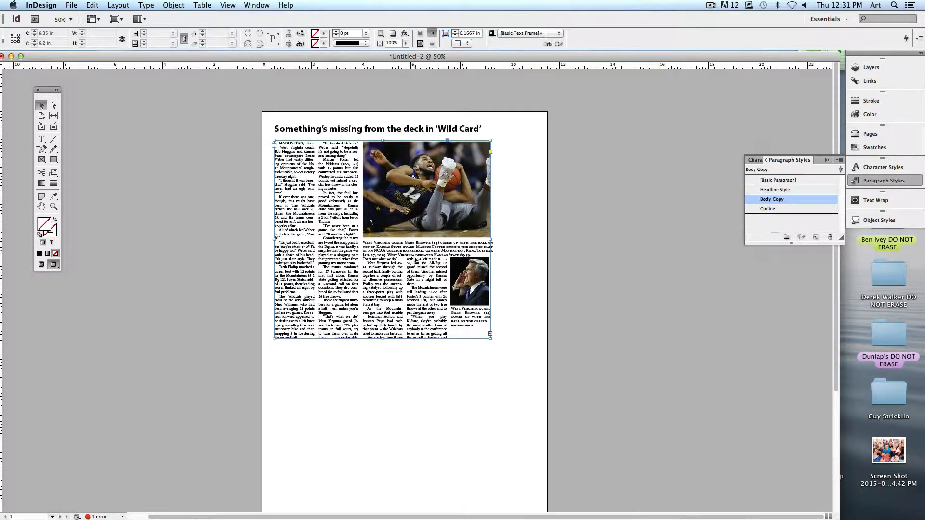
{"action": "left_click", "coordinate": [554, 264]}
{"action": "left_click", "coordinate": [488, 248]}
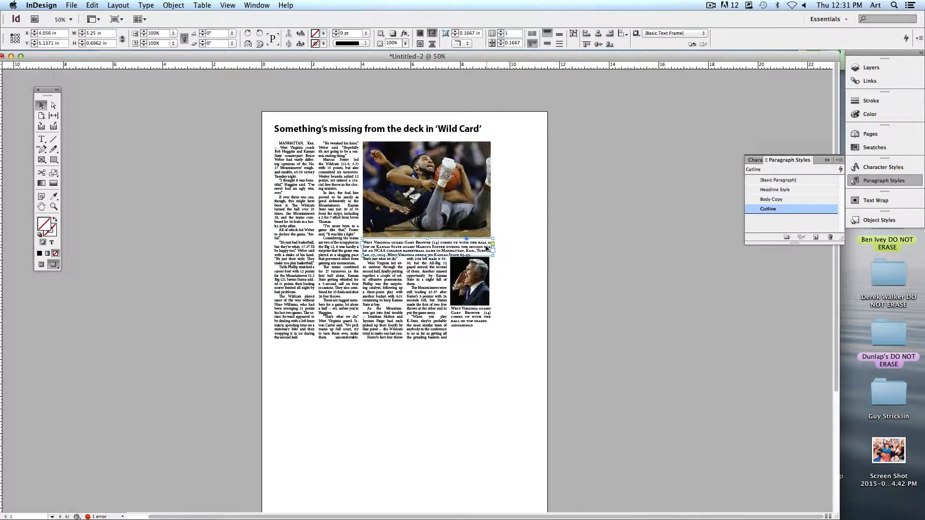
{"action": "left_click_drag", "start_coordinate": [427, 255], "coordinate": [426, 259]}
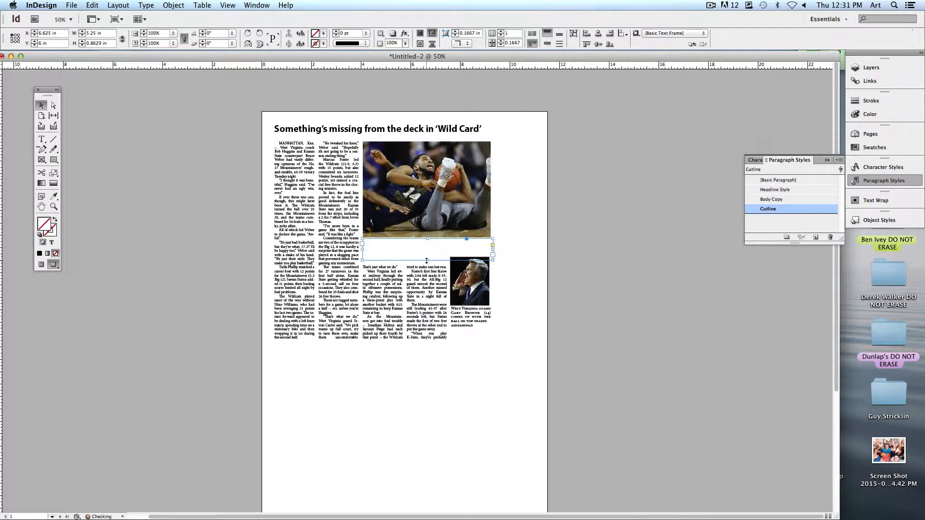
{"action": "left_click", "coordinate": [554, 318]}
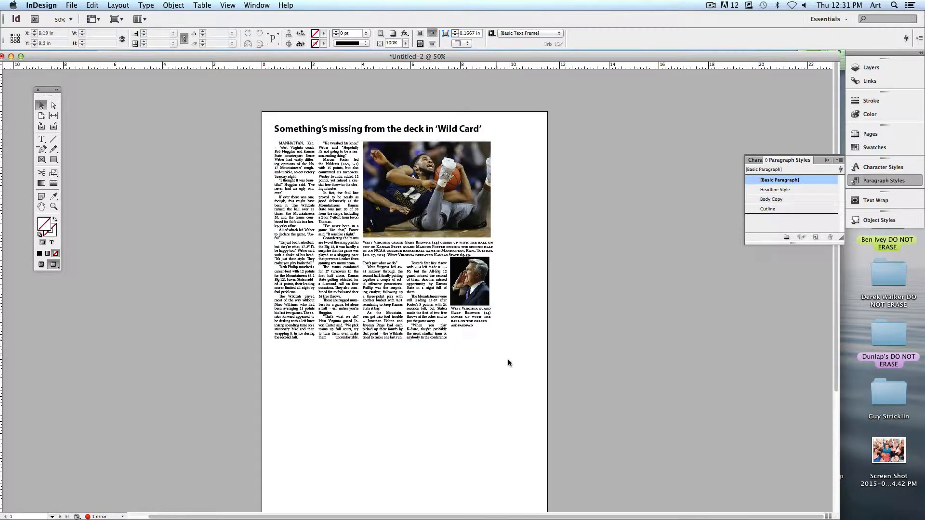
Move the coach photo's cutline down to the base of the body copy, at about Y 8.2 in.
{"action": "left_click", "coordinate": [474, 336]}
{"action": "left_click_drag", "start_coordinate": [474, 335], "coordinate": [475, 346]}
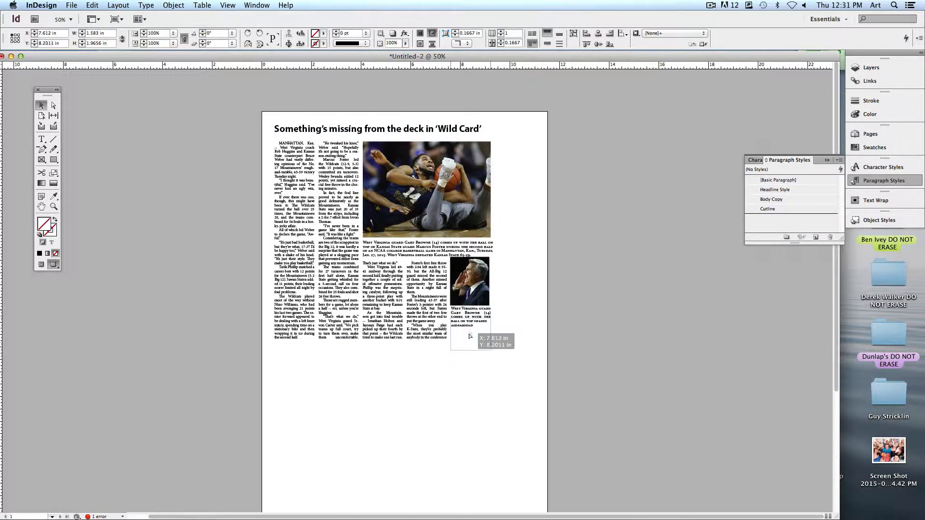
{"action": "left_click", "coordinate": [516, 337]}
Extend the coach photo's frame down toward its cutline and enlarge the image to fill the frame.
{"action": "left_click", "coordinate": [471, 292]}
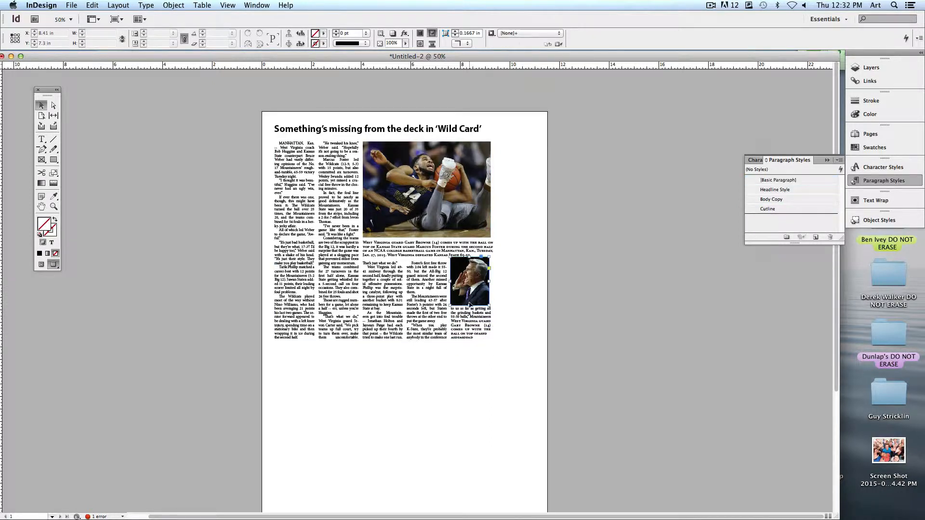
{"action": "left_click_drag", "start_coordinate": [469, 310], "coordinate": [469, 314]}
{"action": "left_click", "coordinate": [520, 316]}
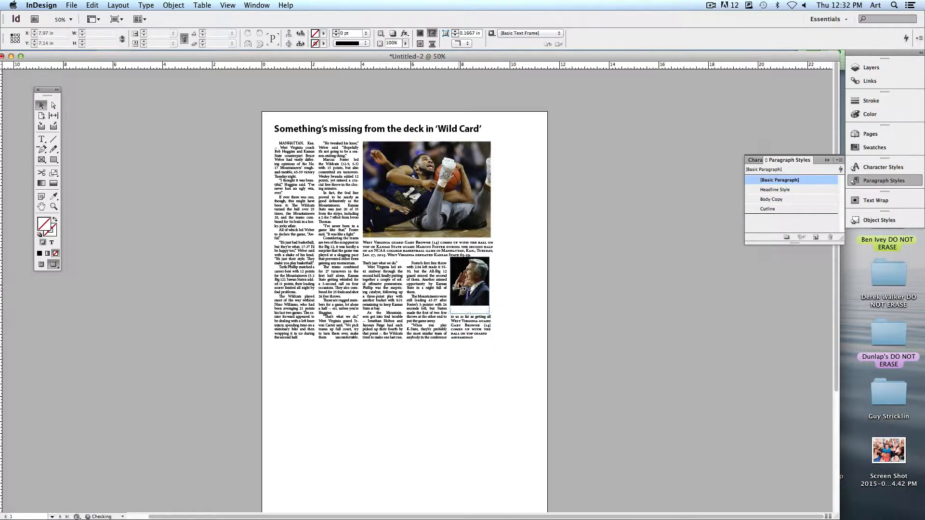
{"action": "left_click", "coordinate": [467, 284]}
{"action": "left_click", "coordinate": [467, 284]}
{"action": "left_click", "coordinate": [504, 323]}
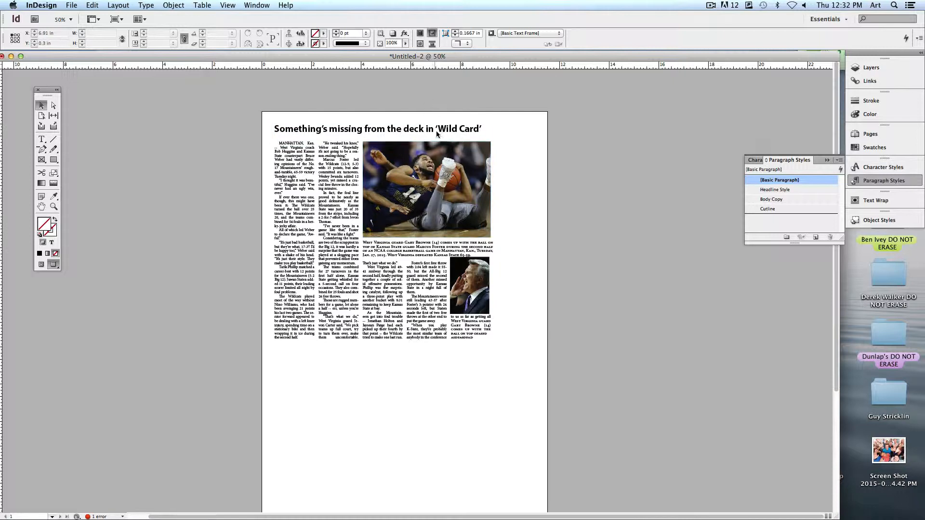
Enlarge the whole headline text in small increments to more than 50 pt.
{"action": "left_click", "coordinate": [474, 131]}
{"action": "key", "text": "w"}
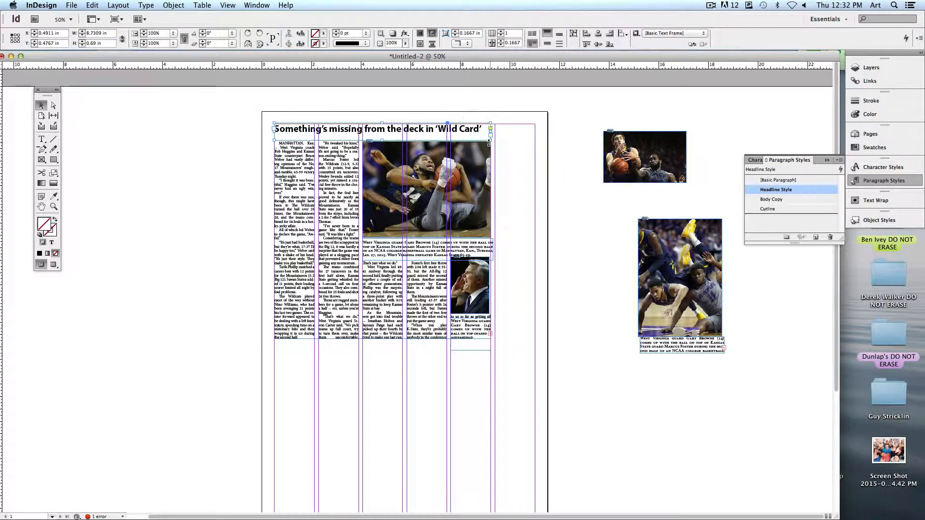
{"action": "key", "text": "w"}
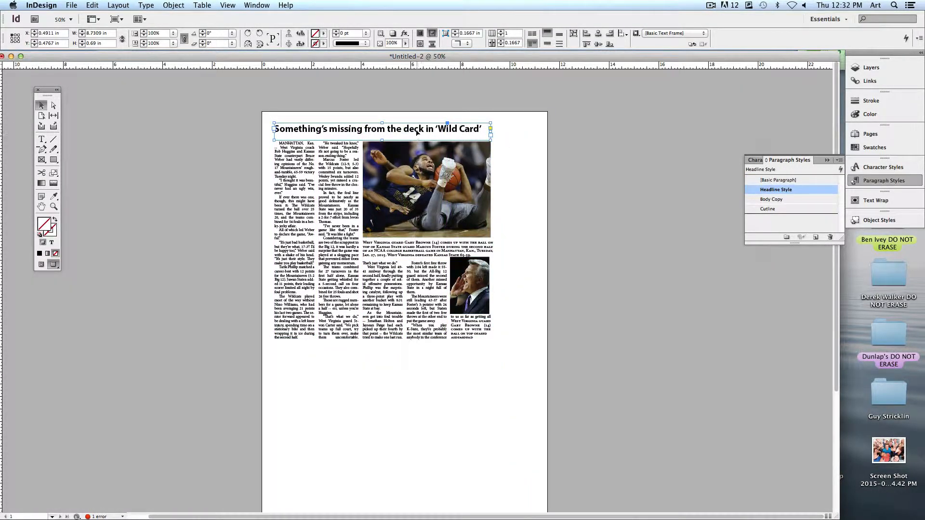
{"action": "double_click", "coordinate": [322, 131]}
{"action": "triple_click", "coordinate": [323, 130]}
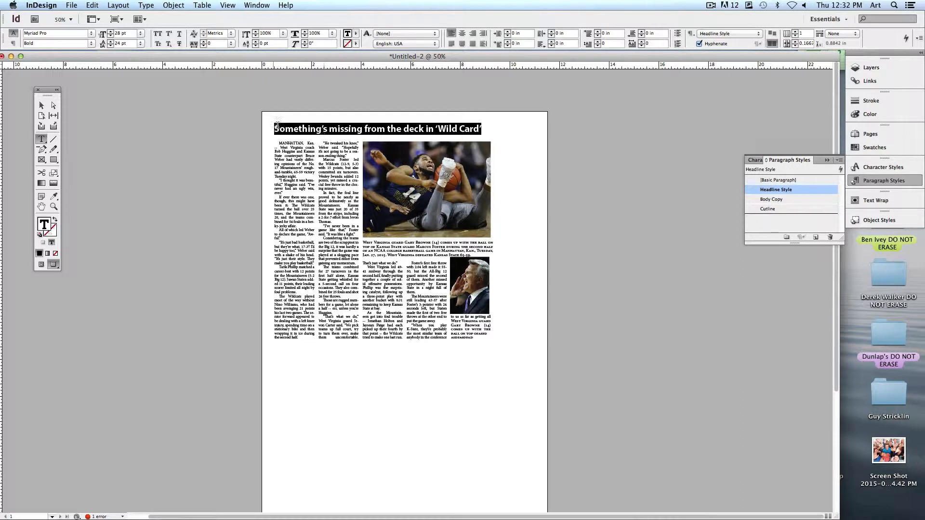
{"action": "left_click", "coordinate": [111, 31]}
{"action": "left_click", "coordinate": [111, 31]}
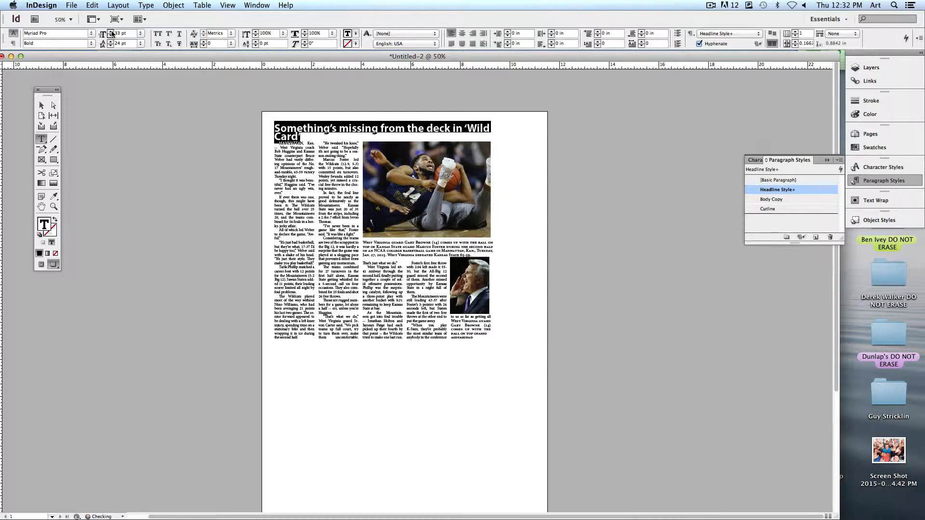
{"action": "left_click", "coordinate": [110, 32]}
{"action": "left_click", "coordinate": [110, 32]}
{"action": "left_click", "coordinate": [111, 31]}
{"action": "left_click", "coordinate": [111, 31]}
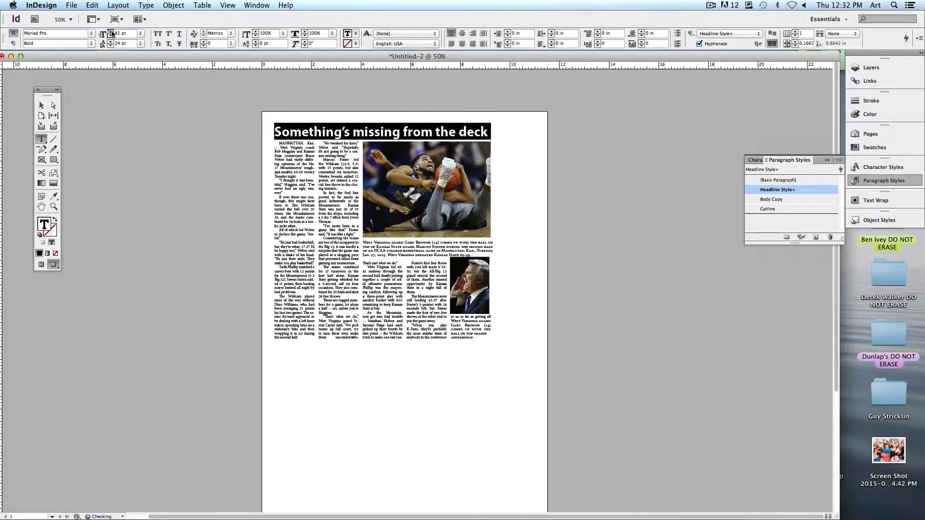
{"action": "left_click", "coordinate": [111, 32]}
{"action": "left_click", "coordinate": [111, 31]}
{"action": "left_click", "coordinate": [111, 32]}
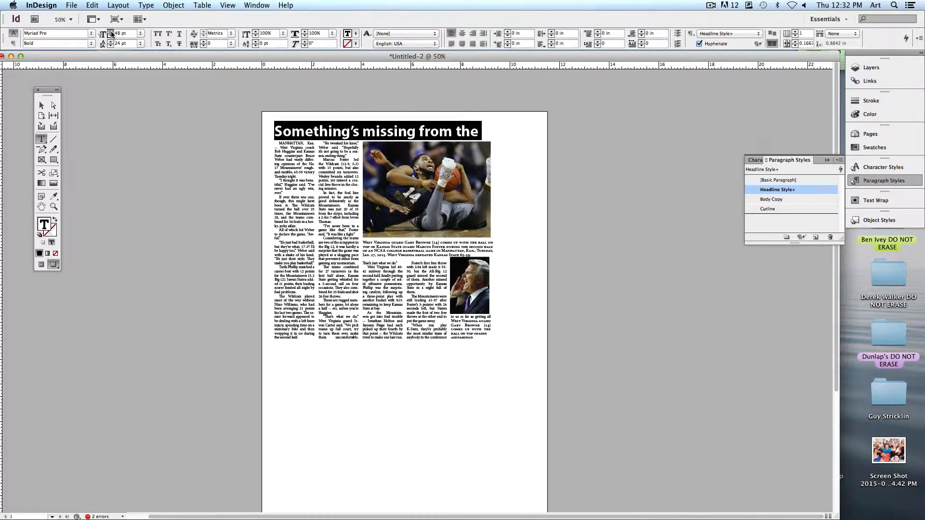
{"action": "left_click", "coordinate": [110, 32]}
{"action": "left_click", "coordinate": [110, 32]}
{"action": "left_click", "coordinate": [111, 32]}
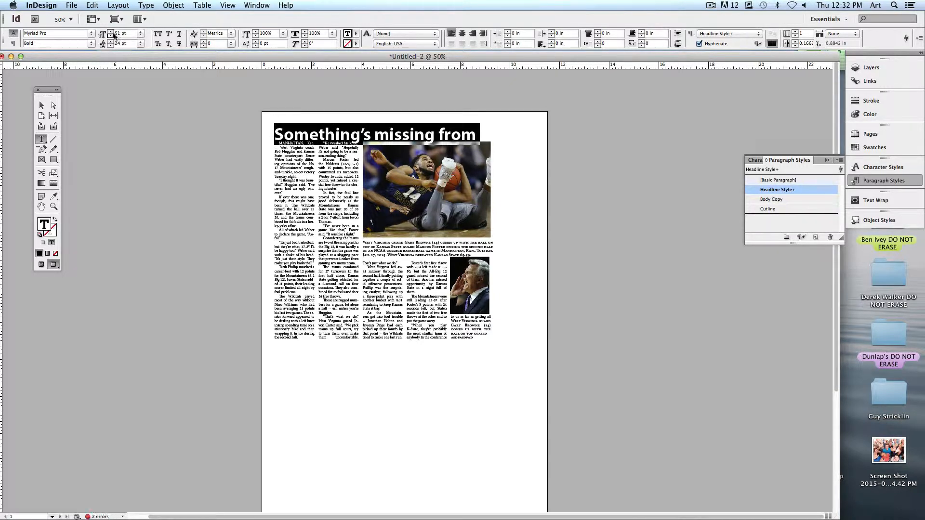
{"action": "left_click", "coordinate": [111, 31]}
{"action": "left_click", "coordinate": [111, 32]}
{"action": "left_click", "coordinate": [42, 107]}
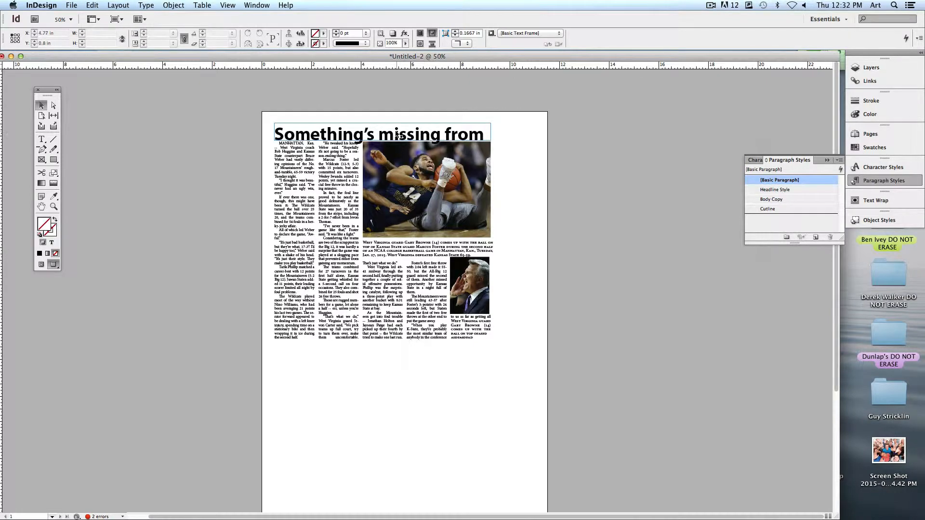
Nudge the body copy frame down to about Y 1.28 in to clear the enlarged headline, and preview the page.
{"action": "left_click", "coordinate": [583, 236]}
{"action": "key", "text": "w"}
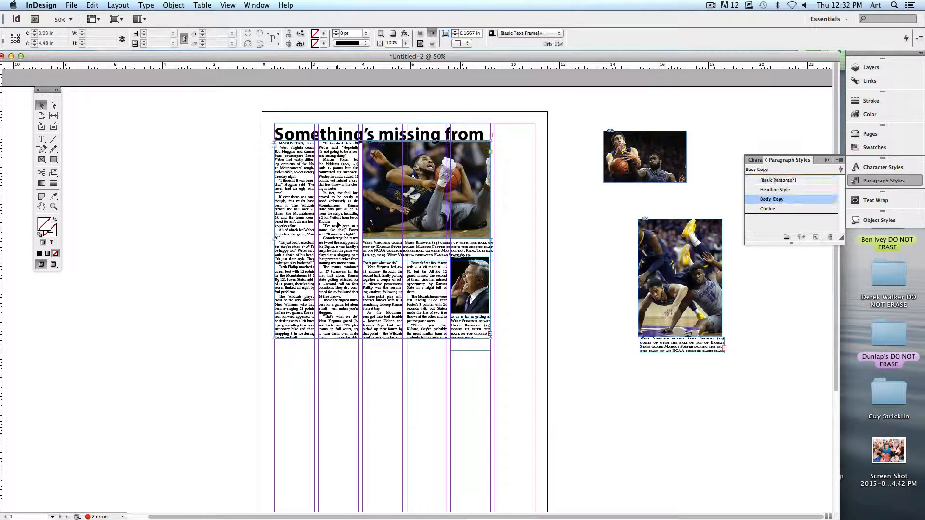
{"action": "left_click", "coordinate": [338, 225]}
{"action": "key", "text": "w"}
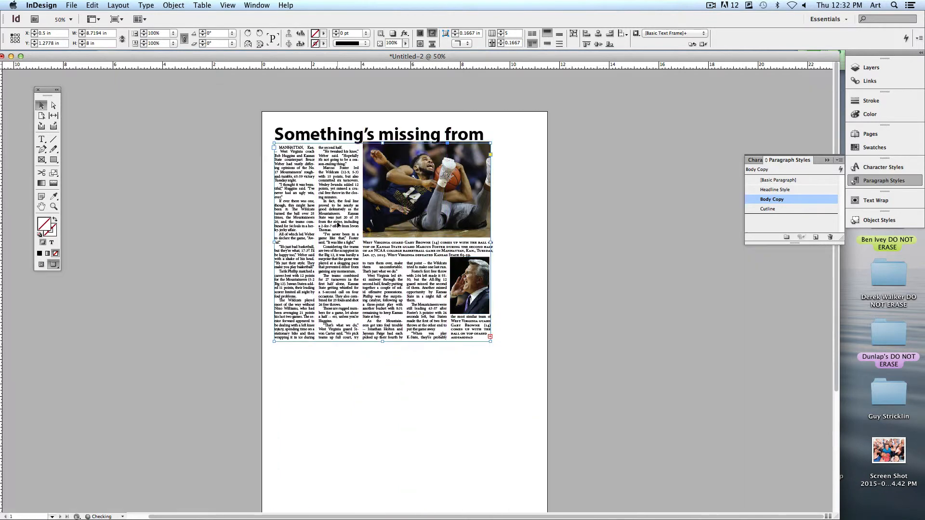
{"action": "left_click", "coordinate": [236, 197]}
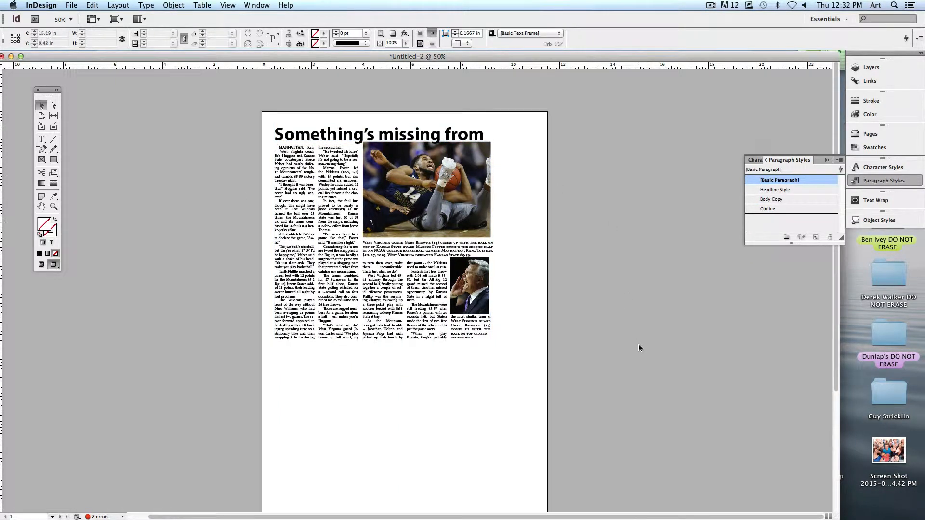
Move the fallen player photo, the coach photo and both cutlines out of the story to the right.
{"action": "key", "text": "w"}
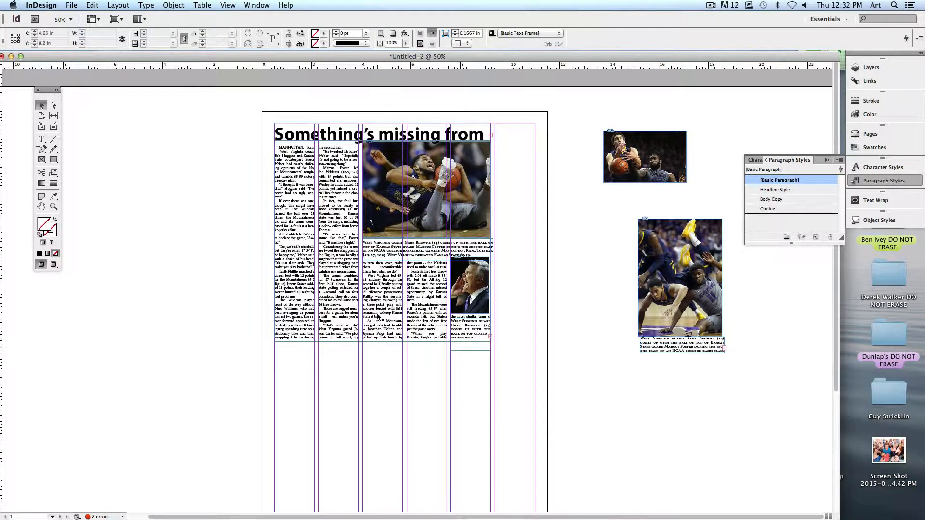
{"action": "left_click", "coordinate": [428, 250]}
{"action": "left_click_drag", "start_coordinate": [476, 213], "coordinate": [590, 207]}
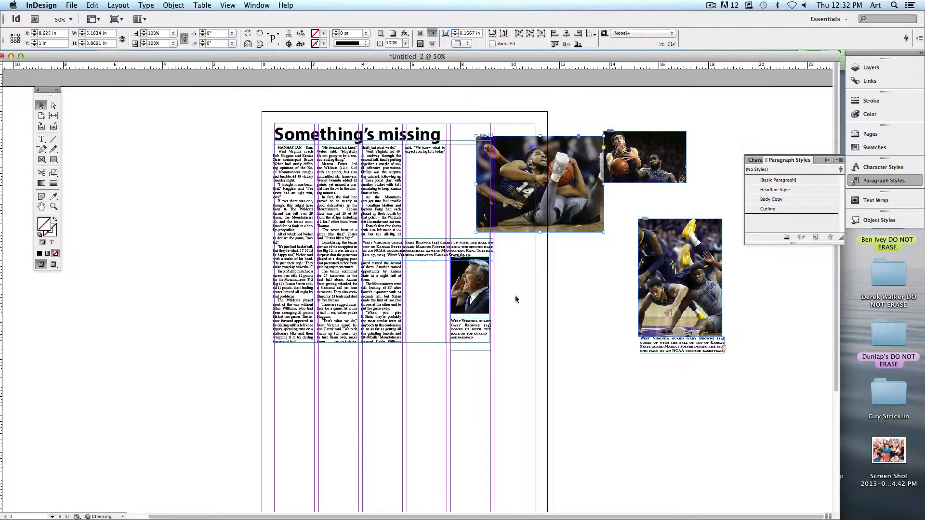
{"action": "left_click_drag", "start_coordinate": [476, 292], "coordinate": [573, 289]}
{"action": "left_click_drag", "start_coordinate": [470, 332], "coordinate": [618, 411]}
{"action": "left_click_drag", "start_coordinate": [446, 251], "coordinate": [613, 350]}
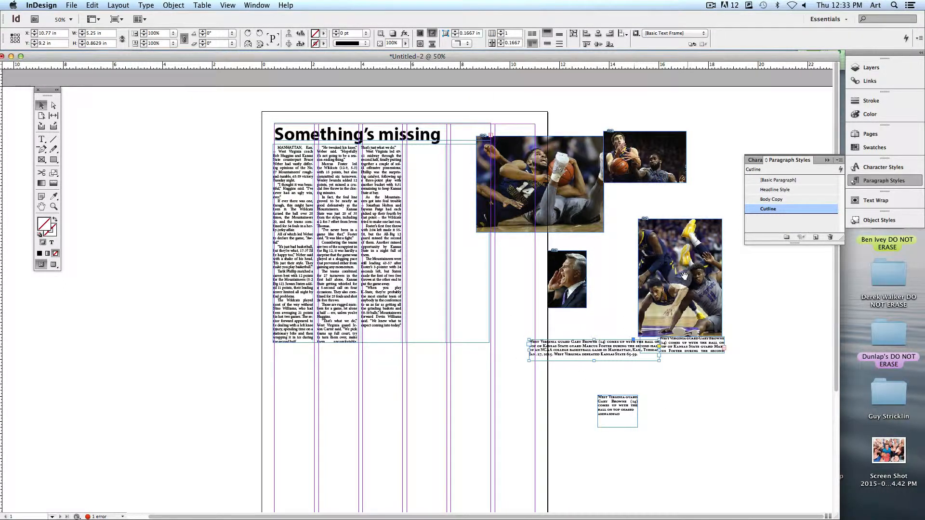
Place the tall photo of the scrambling players across the fourth and fifth columns in the lower part of the story.
{"action": "left_click_drag", "start_coordinate": [684, 277], "coordinate": [463, 383]}
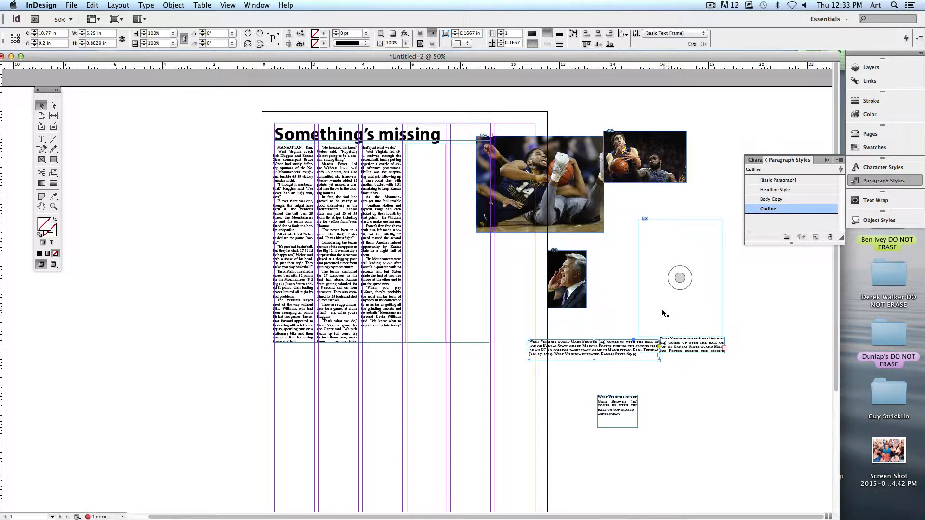
{"action": "key", "text": "super+z"}
{"action": "left_click", "coordinate": [727, 325]}
{"action": "left_click_drag", "start_coordinate": [709, 320], "coordinate": [479, 408]}
{"action": "left_click", "coordinate": [671, 222]}
Place the coach photo at two columns wide above the scrambling players photo, and move the fallen player photo onto the pasteboard.
{"action": "left_click", "coordinate": [566, 199]}
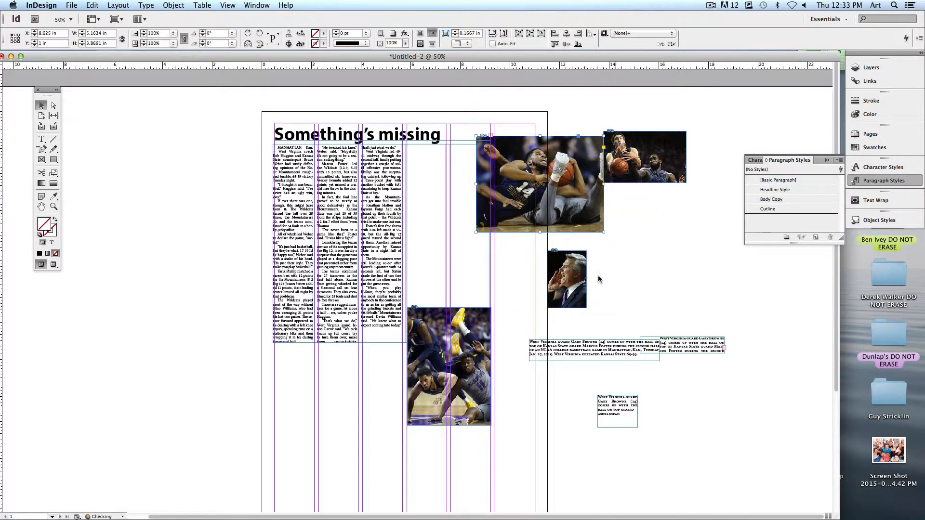
{"action": "left_click_drag", "start_coordinate": [578, 272], "coordinate": [489, 186]}
{"action": "left_click", "coordinate": [597, 261]}
{"action": "left_click_drag", "start_coordinate": [551, 222], "coordinate": [702, 274]}
{"action": "left_click", "coordinate": [583, 294]}
{"action": "key", "text": "w"}
{"action": "key", "text": "w"}
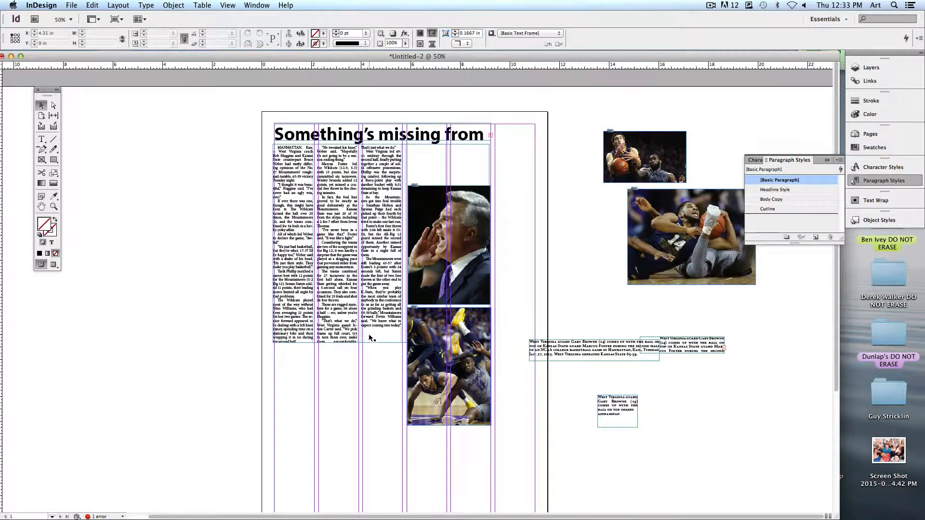
Move the coach photo up beneath the headline and fit the long cutline below it at two columns wide.
{"action": "left_click_drag", "start_coordinate": [481, 299], "coordinate": [477, 206]}
{"action": "left_click_drag", "start_coordinate": [595, 354], "coordinate": [477, 291]}
{"action": "left_click_drag", "start_coordinate": [537, 287], "coordinate": [494, 290]}
{"action": "left_click", "coordinate": [501, 328]}
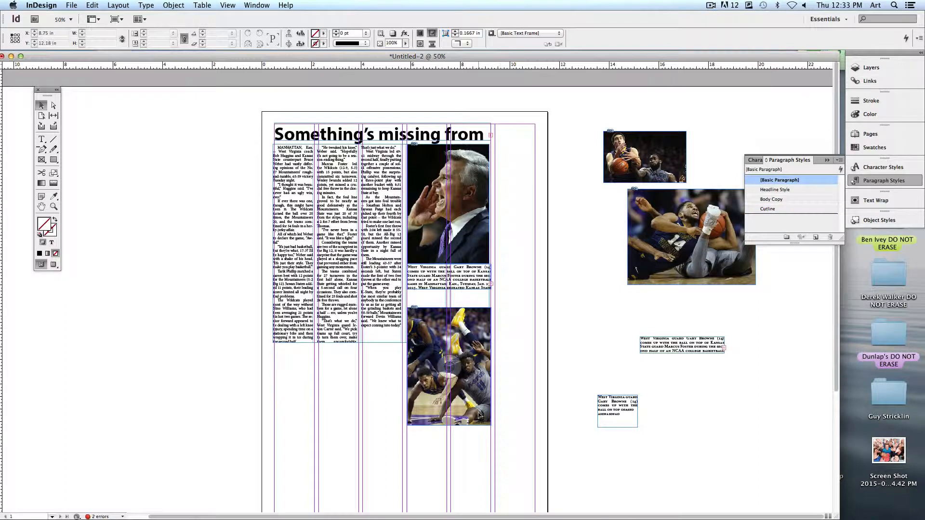
Move the scrambling players photo up against the coach's cutline and set the short cutline beneath it at two columns wide.
{"action": "left_click_drag", "start_coordinate": [485, 419], "coordinate": [483, 403]}
{"action": "left_click_drag", "start_coordinate": [619, 422], "coordinate": [490, 435]}
{"action": "key", "text": "super+shift+a"}
Extend the body copy frame downward to a height of about 11.67 in, level with the scrambling players photo's cutline frame.
{"action": "left_click", "coordinate": [338, 329]}
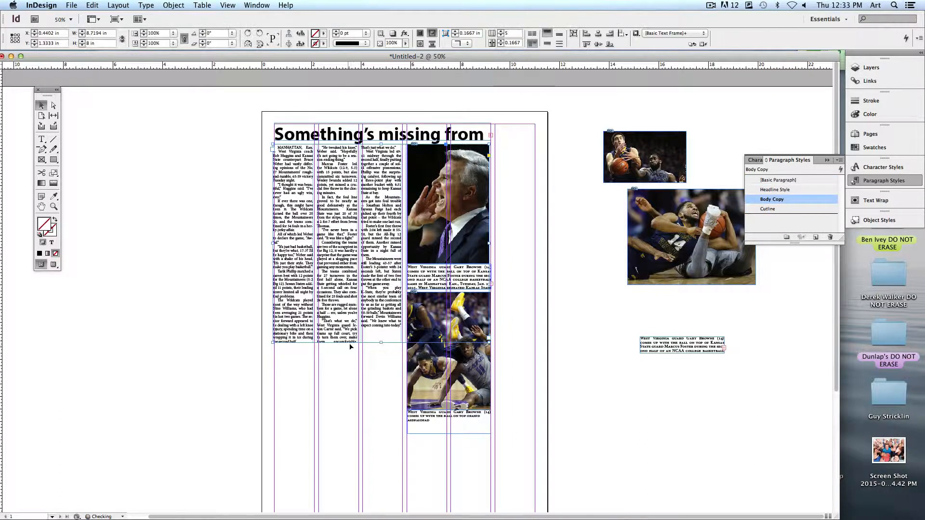
{"action": "left_click_drag", "start_coordinate": [379, 343], "coordinate": [384, 433]}
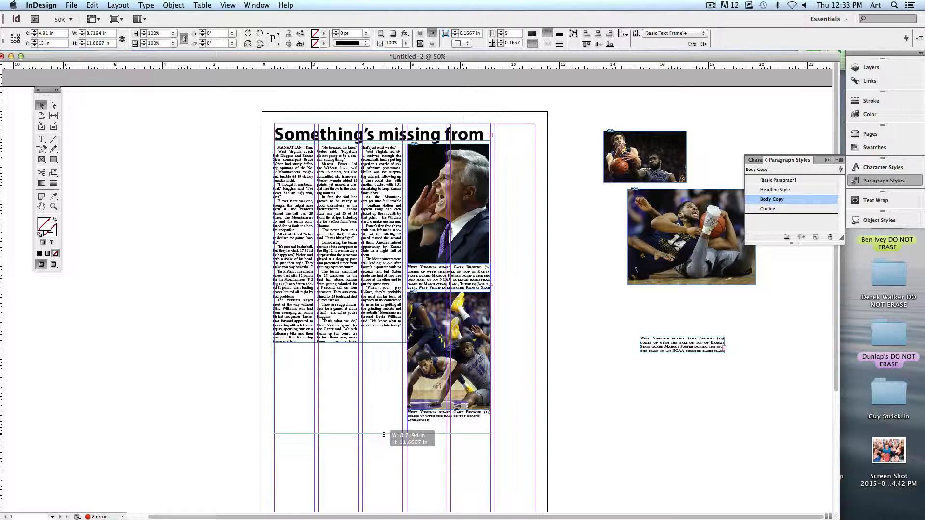
{"action": "left_click_drag", "start_coordinate": [384, 434], "coordinate": [385, 435]}
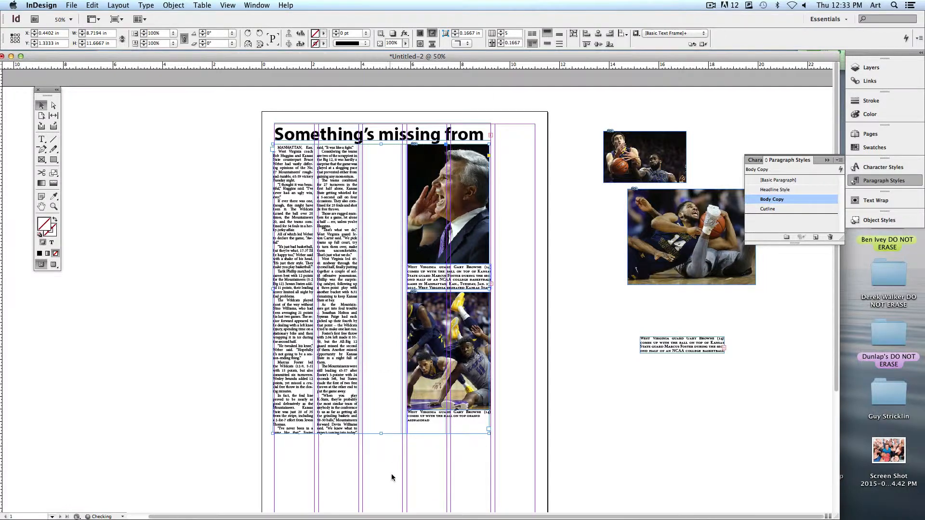
{"action": "left_click", "coordinate": [395, 473]}
{"action": "key", "text": "w"}
{"action": "left_click_drag", "start_coordinate": [559, 459], "coordinate": [474, 278]}
{"action": "key", "text": "shift+Up"}
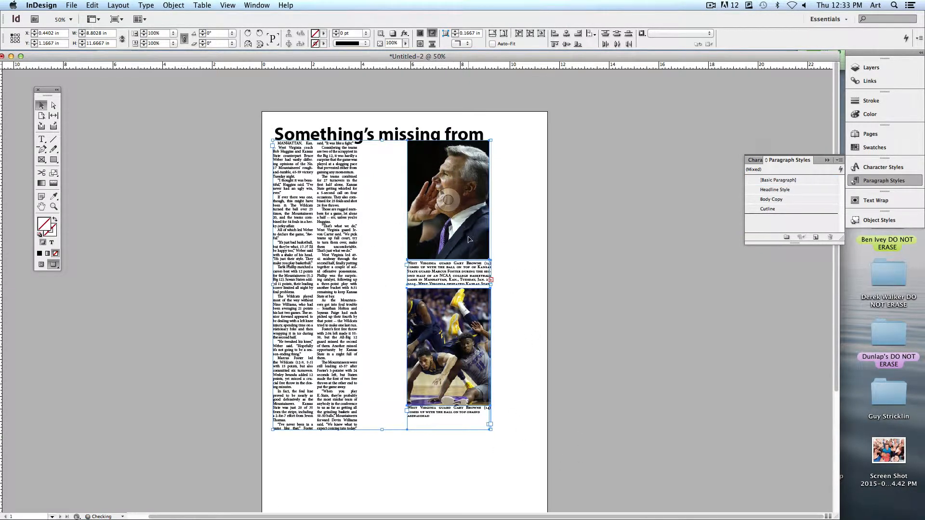
{"action": "key", "text": "shift+Down"}
{"action": "left_click_drag", "start_coordinate": [471, 239], "coordinate": [426, 246]}
{"action": "key", "text": "super+z"}
Move the coach photo together with its cutline one column inward, into the third and fourth columns.
{"action": "left_click", "coordinate": [532, 247]}
{"action": "left_click", "coordinate": [475, 278]}
{"action": "left_click", "coordinate": [474, 229], "text": "shift"}
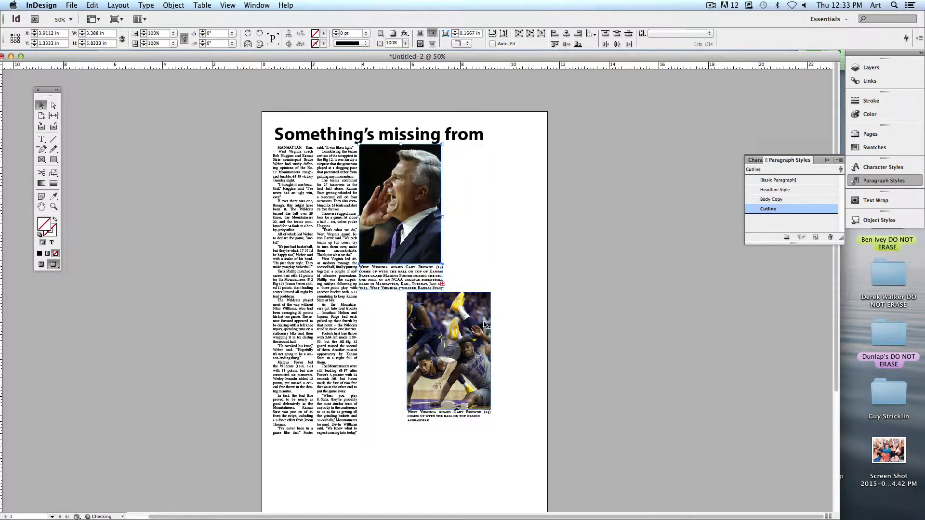
{"action": "left_click", "coordinate": [511, 370]}
Move the scrambling players photo and its cutline into the third and fourth columns beneath the coach photo, and preview the page.
{"action": "left_click", "coordinate": [481, 416]}
{"action": "left_click", "coordinate": [479, 392], "text": "shift"}
{"action": "left_click_drag", "start_coordinate": [480, 393], "coordinate": [435, 391]}
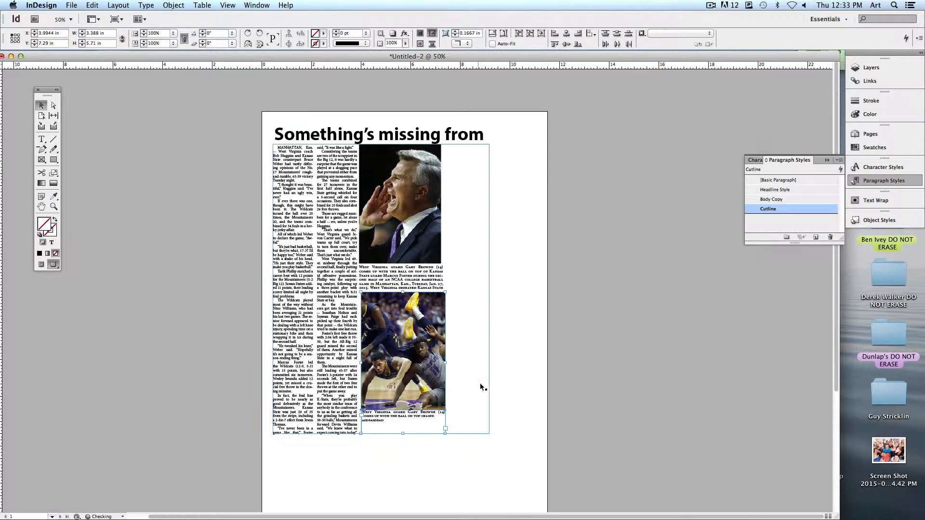
{"action": "left_click", "coordinate": [559, 378]}
{"action": "key", "text": "w"}
{"action": "key", "text": "w"}
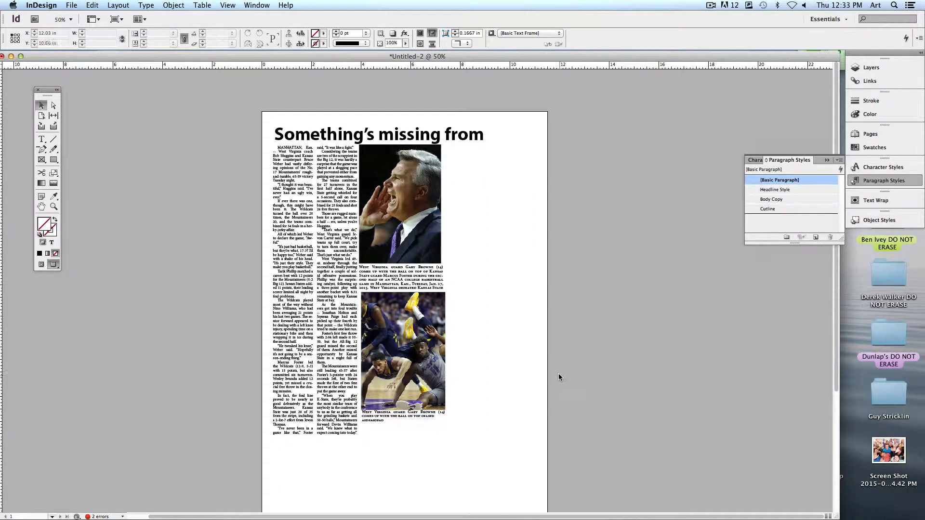
Scale the scrambling players photo down to one column wide in the fourth column and fit its cutline beneath it.
{"action": "left_click", "coordinate": [404, 351]}
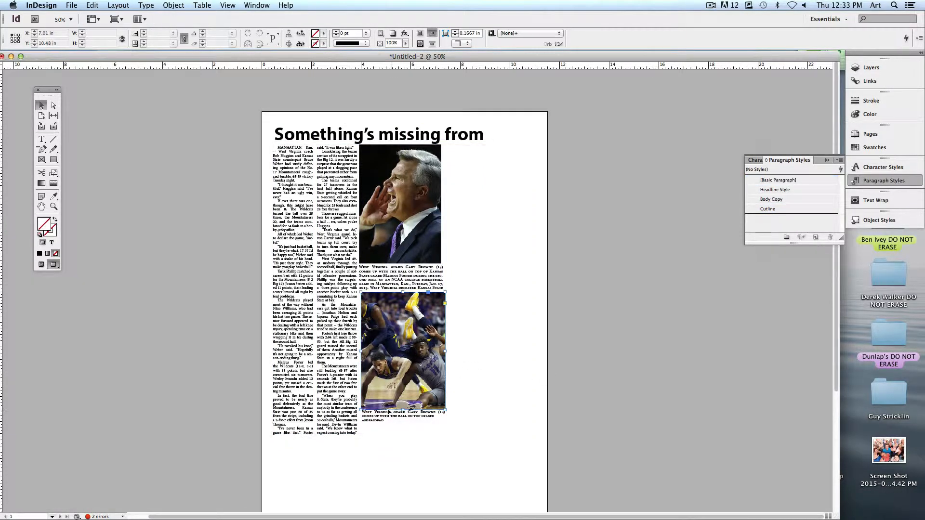
{"action": "key", "text": "w"}
{"action": "left_click_drag", "start_coordinate": [364, 412], "coordinate": [407, 345]}
{"action": "left_click", "coordinate": [371, 430]}
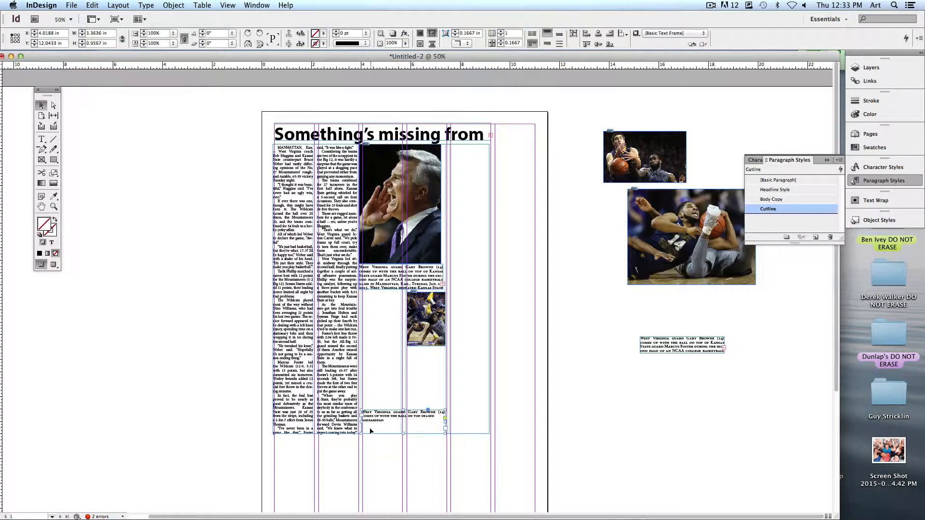
{"action": "left_click_drag", "start_coordinate": [362, 434], "coordinate": [427, 371]}
Shorten the body copy frame to about 9.57 in high, just below the small photo's cutline, and preview the page.
{"action": "left_click", "coordinate": [383, 434]}
{"action": "left_click_drag", "start_coordinate": [383, 433], "coordinate": [382, 382]}
{"action": "key", "text": "w"}
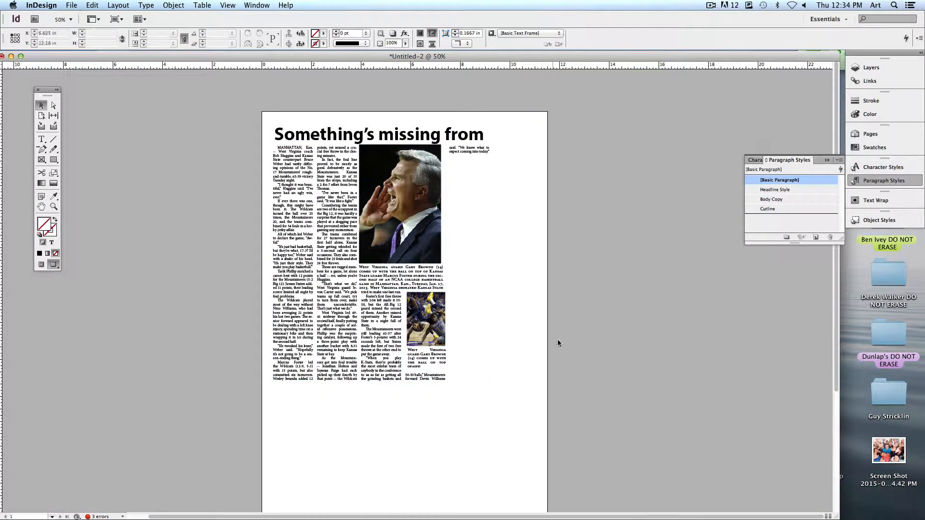
Narrow the headline and body copy frames to four page columns wide and set the body copy to 4 text columns.
{"action": "left_click", "coordinate": [486, 137]}
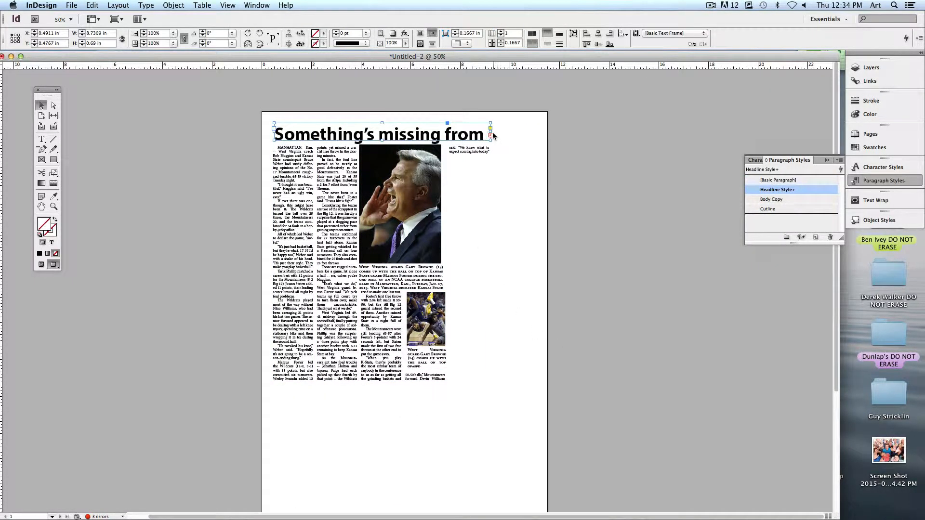
{"action": "left_click_drag", "start_coordinate": [490, 135], "coordinate": [426, 136]}
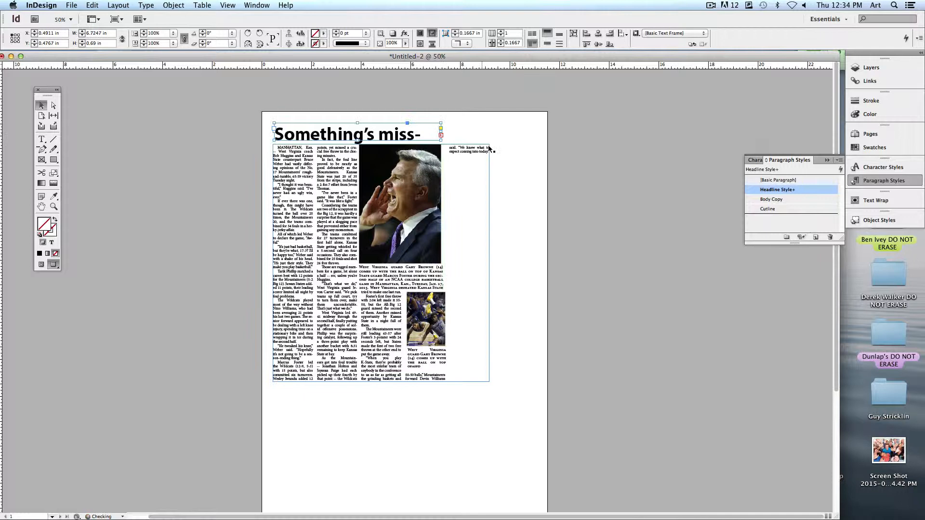
{"action": "left_click", "coordinate": [488, 251]}
{"action": "left_click_drag", "start_coordinate": [487, 266], "coordinate": [443, 266]}
{"action": "left_click", "coordinate": [501, 37]}
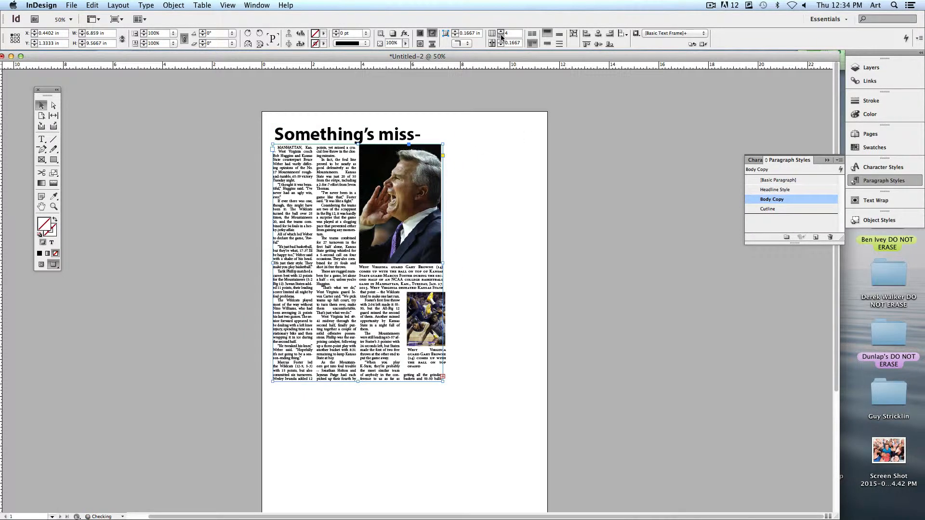
{"action": "left_click", "coordinate": [501, 36]}
{"action": "left_click", "coordinate": [501, 32]}
{"action": "left_click", "coordinate": [524, 185]}
{"action": "key", "text": "w"}
{"action": "key", "text": "w"}
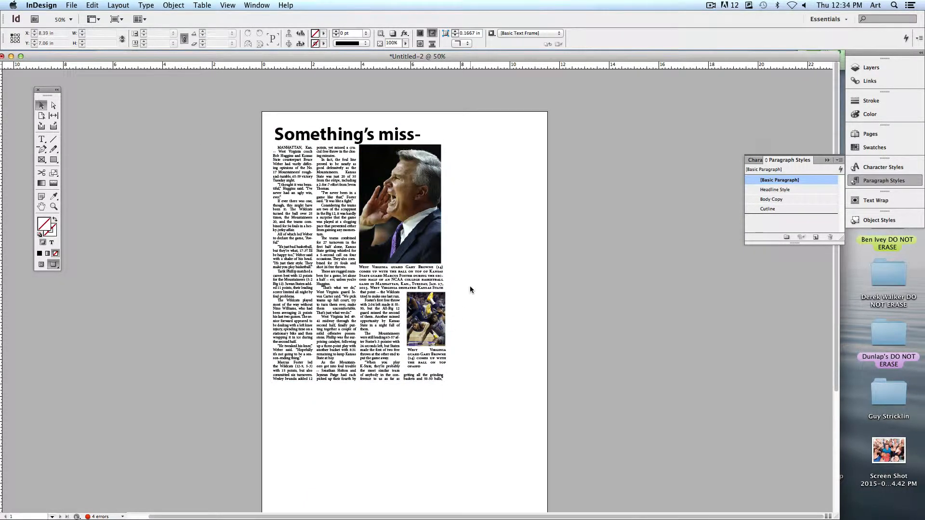
Move the small scrambling players photo and its cutline to the top of the second column, beside the coach photo.
{"action": "left_click", "coordinate": [427, 357]}
{"action": "left_click_drag", "start_coordinate": [438, 337], "coordinate": [349, 190]}
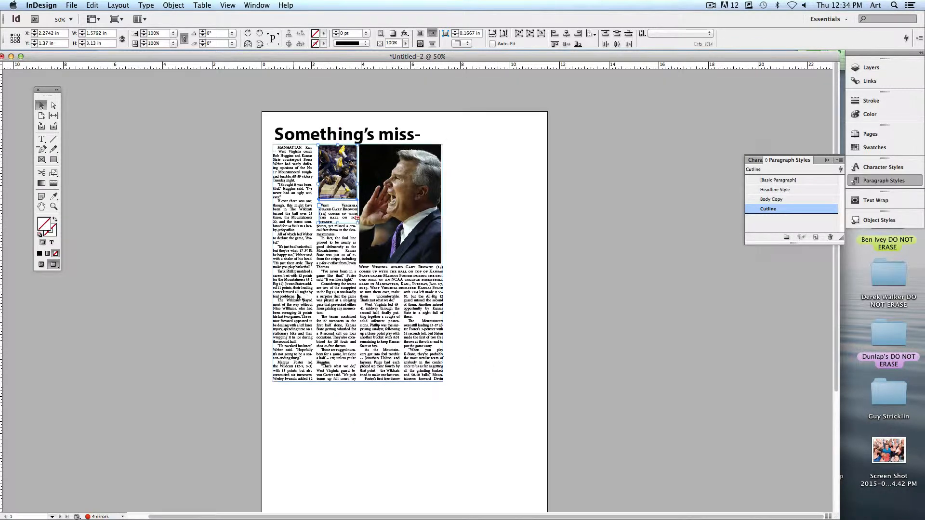
{"action": "left_click", "coordinate": [535, 453]}
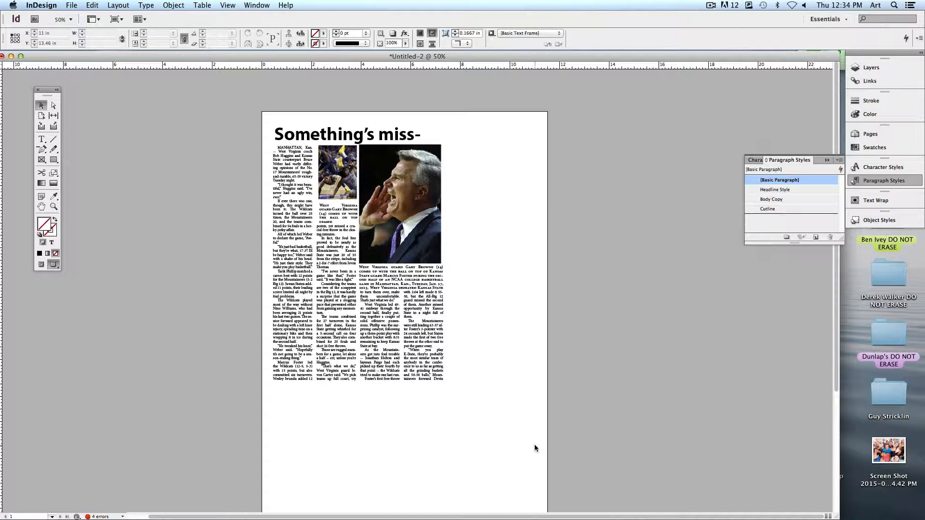
Move the coach photo and the small scrambling players photo, each with its cutline, off the page onto the pasteboard.
{"action": "key", "text": "w"}
{"action": "left_click_drag", "start_coordinate": [457, 390], "coordinate": [277, 189]}
{"action": "left_click", "coordinate": [482, 208]}
{"action": "left_click", "coordinate": [415, 277]}
{"action": "left_click", "coordinate": [427, 198], "text": "shift"}
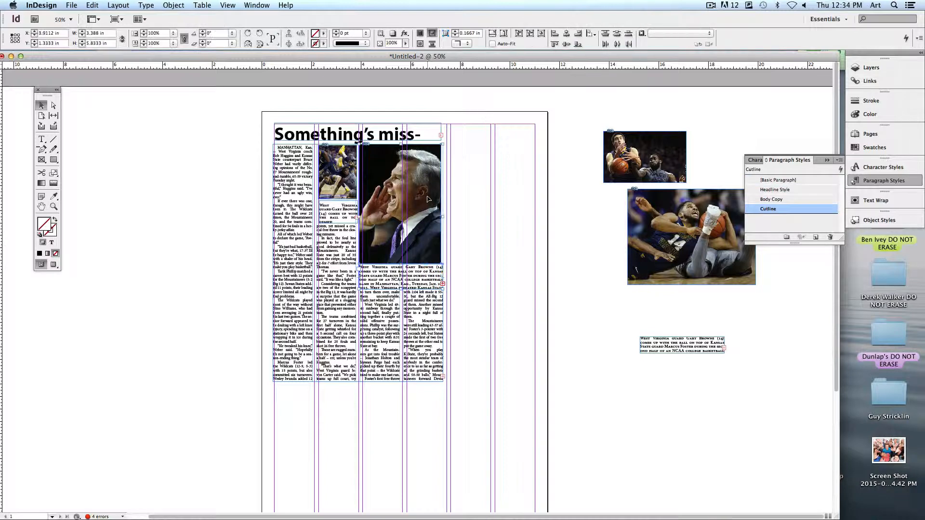
{"action": "left_click_drag", "start_coordinate": [428, 198], "coordinate": [154, 315]}
{"action": "left_click", "coordinate": [337, 212]}
{"action": "left_click_drag", "start_coordinate": [321, 175], "coordinate": [131, 170]}
Widen the body copy frame across all six page columns and move it with the headline down, clearing the page's upper part.
{"action": "left_click", "coordinate": [440, 316]}
{"action": "left_click_drag", "start_coordinate": [443, 263], "coordinate": [535, 264]}
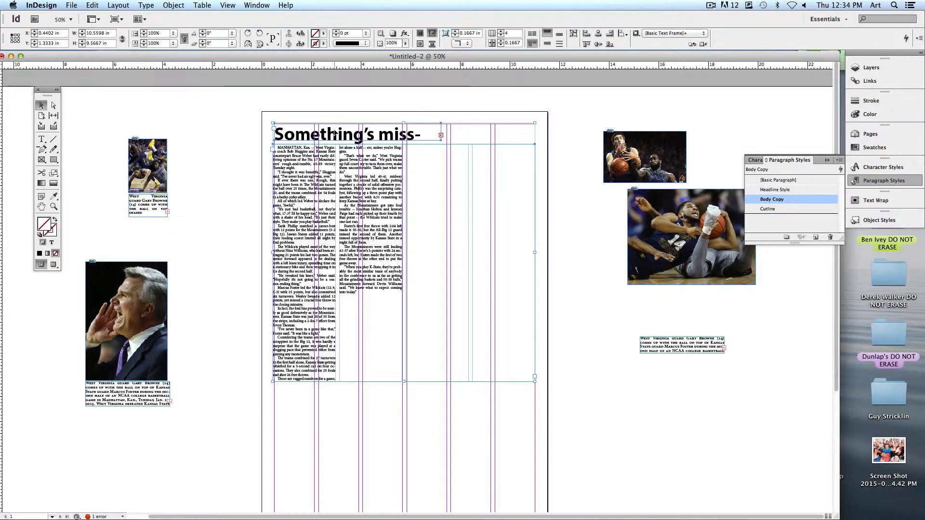
{"action": "left_click_drag", "start_coordinate": [334, 134], "coordinate": [334, 283]}
{"action": "left_click", "coordinate": [654, 303]}
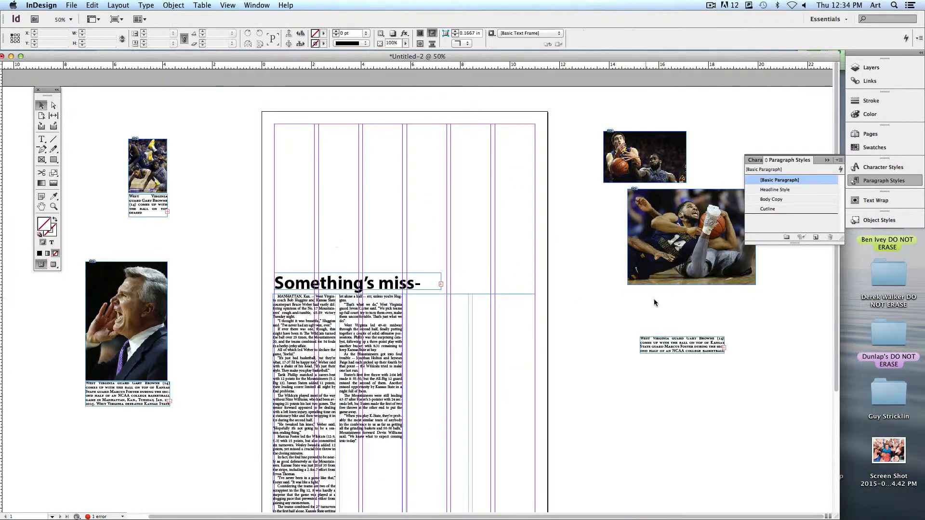
Place the fallen player photo at the page's upper margin, enlarge it to five columns wide and extend its frame to show the full image.
{"action": "left_click_drag", "start_coordinate": [439, 262], "coordinate": [305, 219]}
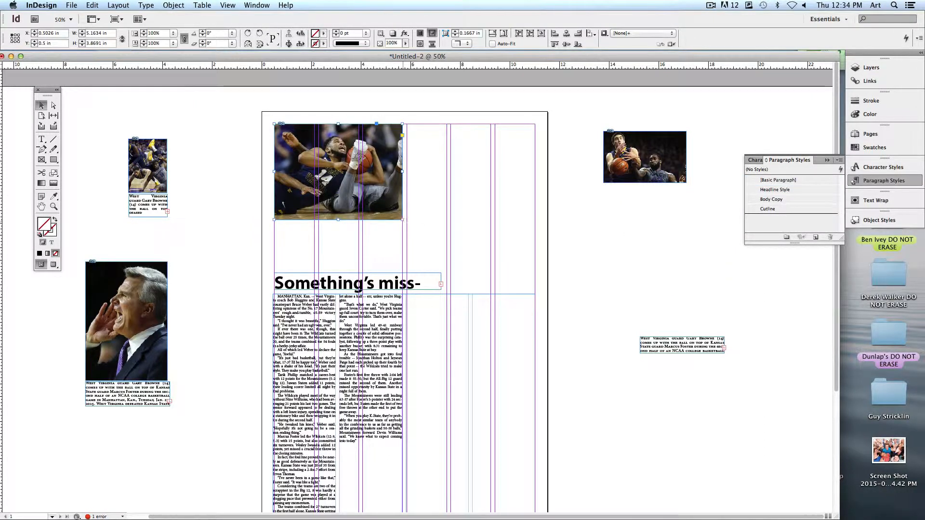
{"action": "left_click_drag", "start_coordinate": [403, 220], "coordinate": [491, 271]}
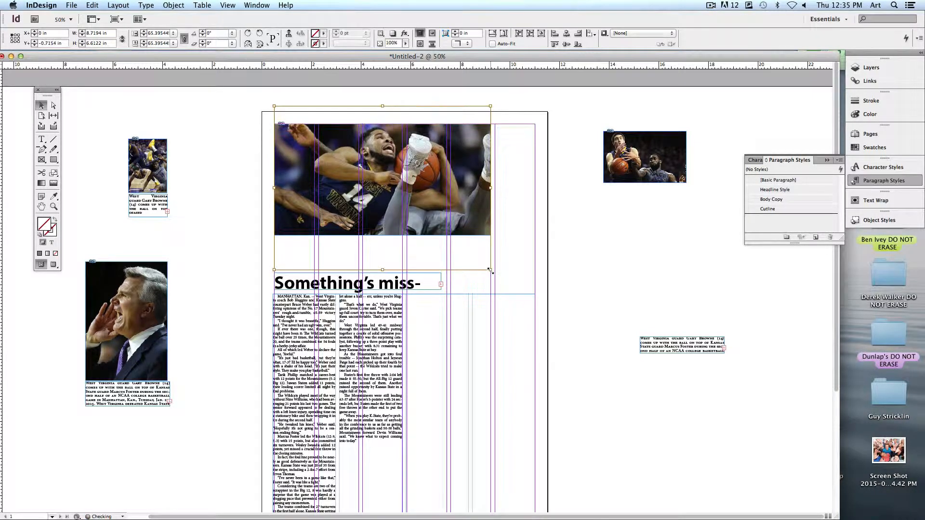
{"action": "left_click", "coordinate": [219, 166]}
{"action": "left_click", "coordinate": [390, 227]}
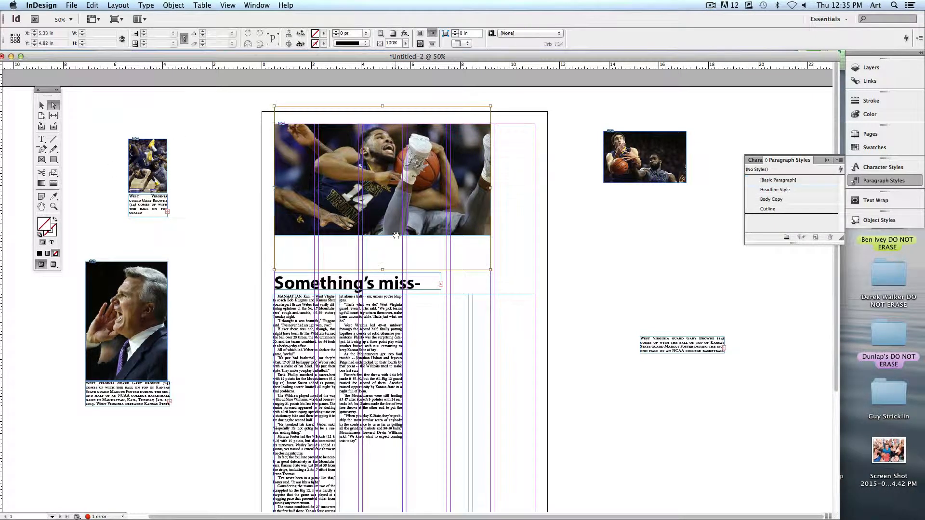
{"action": "left_click", "coordinate": [41, 105]}
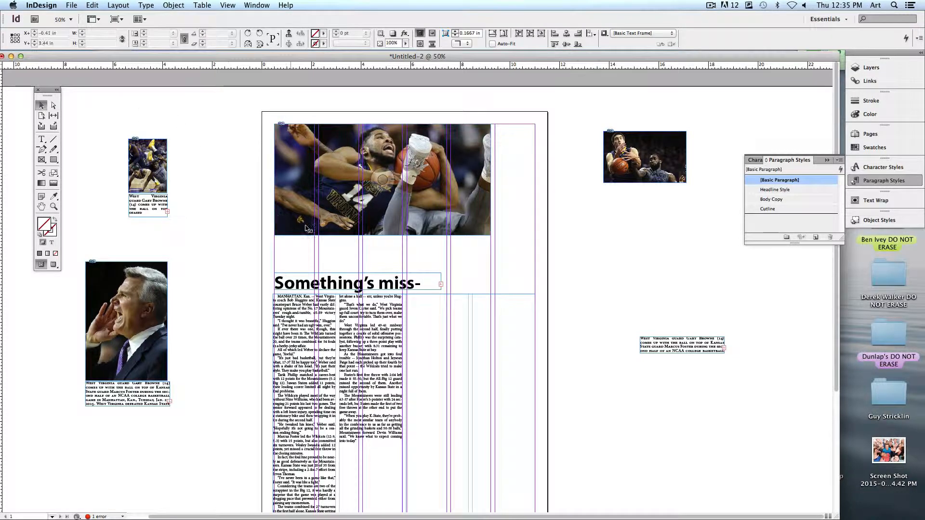
{"action": "left_click_drag", "start_coordinate": [384, 234], "coordinate": [384, 268]}
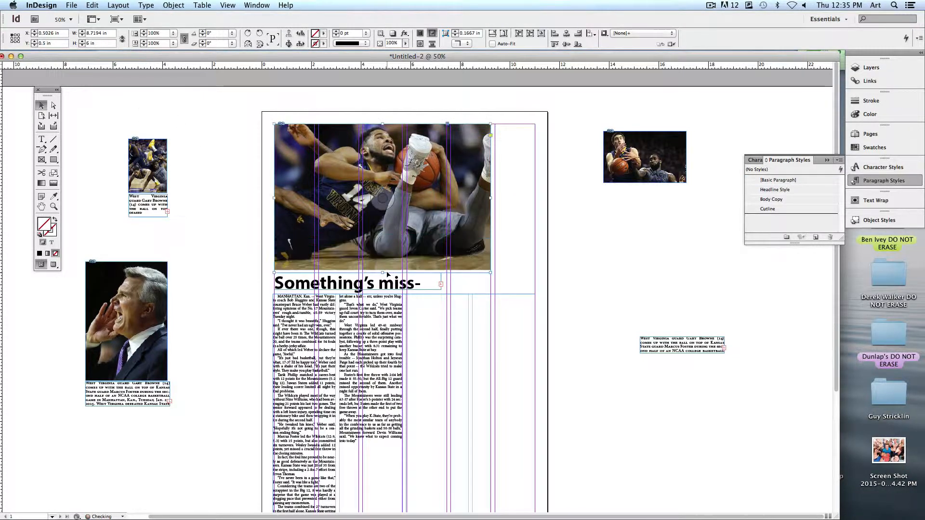
Lower the body copy frame's upper edge and set the long cutline beneath the large photo at five columns wide.
{"action": "scroll", "coordinate": [384, 282], "scroll_direction": "down", "scroll_amount": 3}
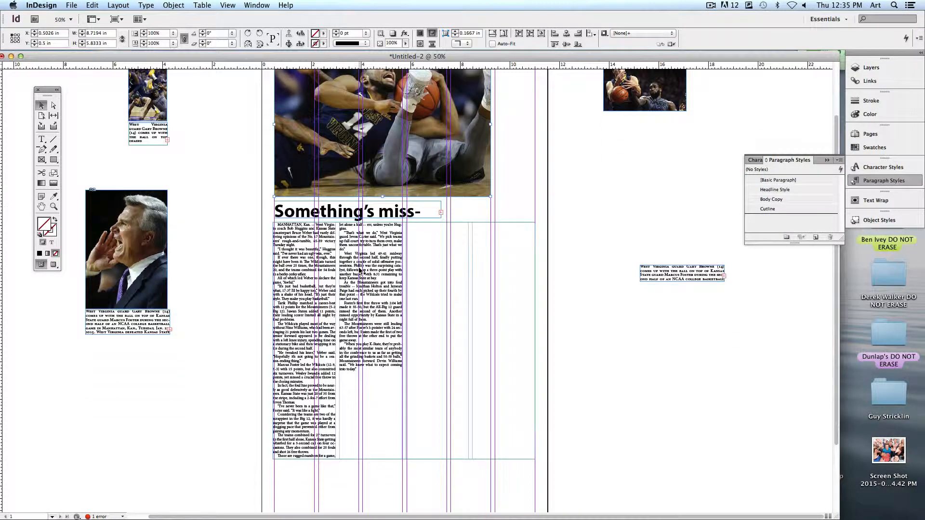
{"action": "left_click", "coordinate": [411, 220]}
{"action": "left_click_drag", "start_coordinate": [405, 222], "coordinate": [397, 257]}
{"action": "left_click_drag", "start_coordinate": [689, 274], "coordinate": [353, 222]}
Position the headline directly beneath the long cutline and widen its frame to five columns, about 8.78 in.
{"action": "mouse_move", "coordinate": [357, 216]}
{"action": "left_mouse_down"}
{"action": "mouse_move", "coordinate": [374, 207]}
{"action": "mouse_move", "coordinate": [488, 211]}
{"action": "mouse_move", "coordinate": [370, 228]}
{"action": "left_mouse_up"}
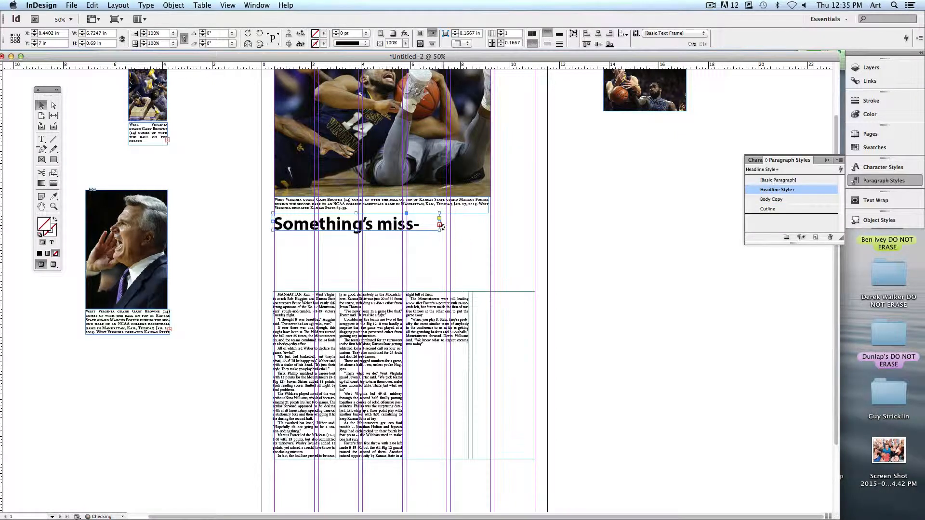
{"action": "left_click_drag", "start_coordinate": [441, 231], "coordinate": [491, 231]}
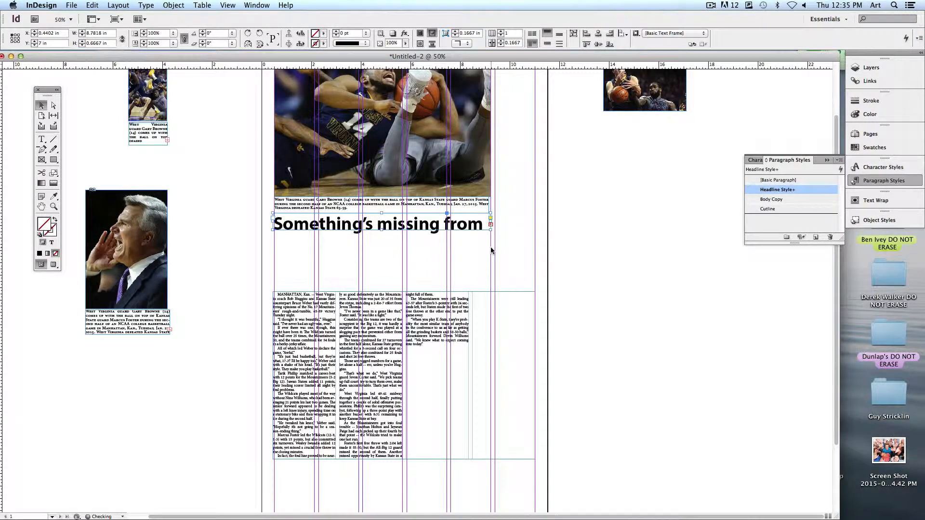
{"action": "left_click", "coordinate": [584, 254]}
{"action": "key", "text": "w"}
{"action": "key", "text": "w"}
Move the body copy up beneath the headline, narrow its frame to five page columns and set it to 5 text columns.
{"action": "left_click_drag", "start_coordinate": [394, 337], "coordinate": [391, 229]}
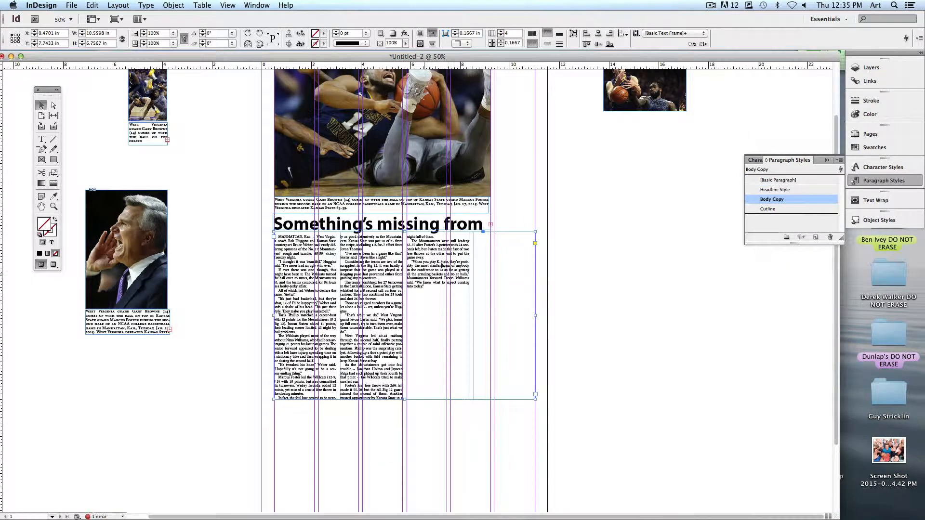
{"action": "left_click_drag", "start_coordinate": [536, 316], "coordinate": [490, 316]}
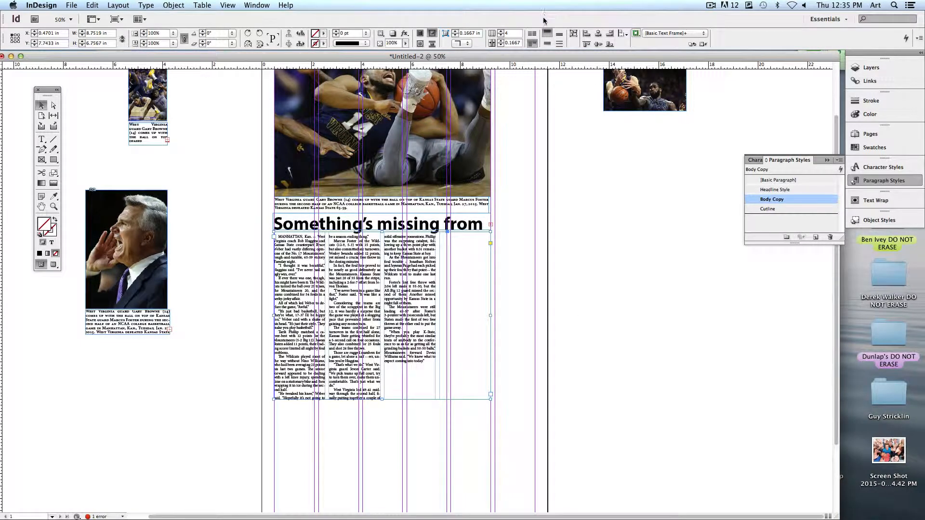
{"action": "left_click", "coordinate": [501, 31]}
{"action": "left_click", "coordinate": [683, 176]}
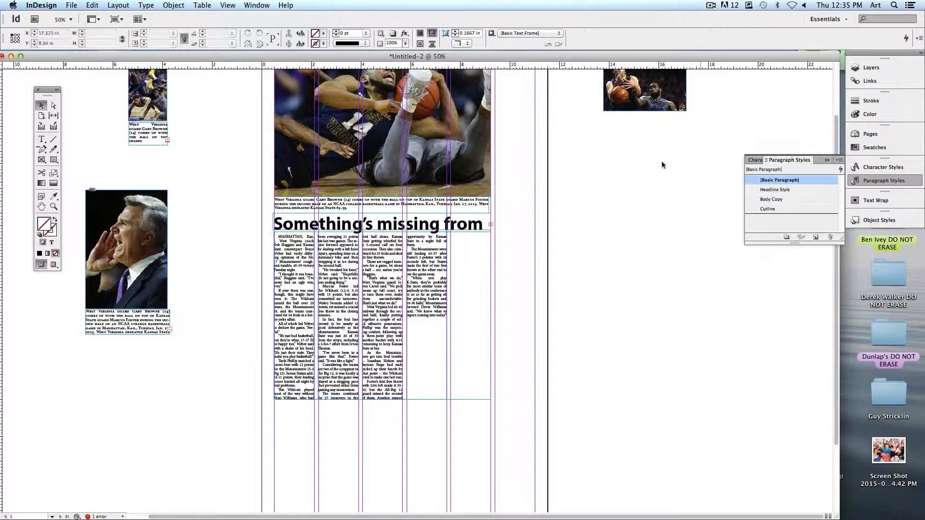
Place the remaining horizontal photo of two players beneath the headline and enlarge it across the third to fifth columns.
{"action": "left_click_drag", "start_coordinate": [677, 93], "coordinate": [482, 258]}
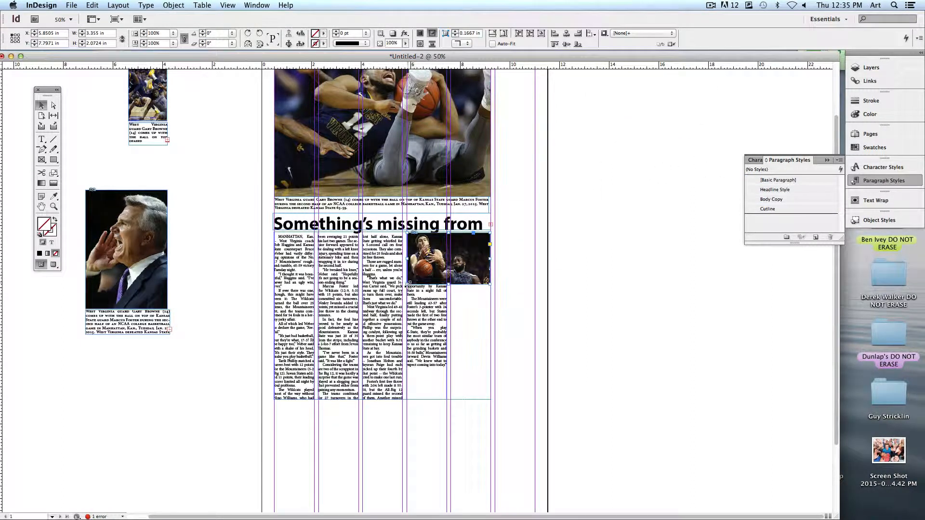
{"action": "left_click_drag", "start_coordinate": [407, 284], "coordinate": [362, 313]}
{"action": "left_click", "coordinate": [185, 177]}
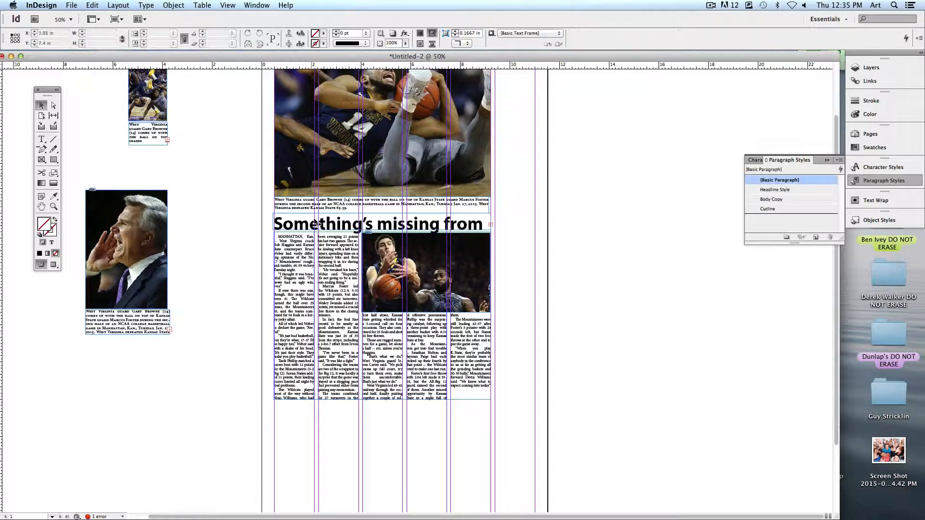
Fit the short cutline beneath the two-player photo at three columns wide and preview the page.
{"action": "left_click_drag", "start_coordinate": [387, 331], "coordinate": [490, 323]}
{"action": "left_click_drag", "start_coordinate": [427, 336], "coordinate": [426, 328]}
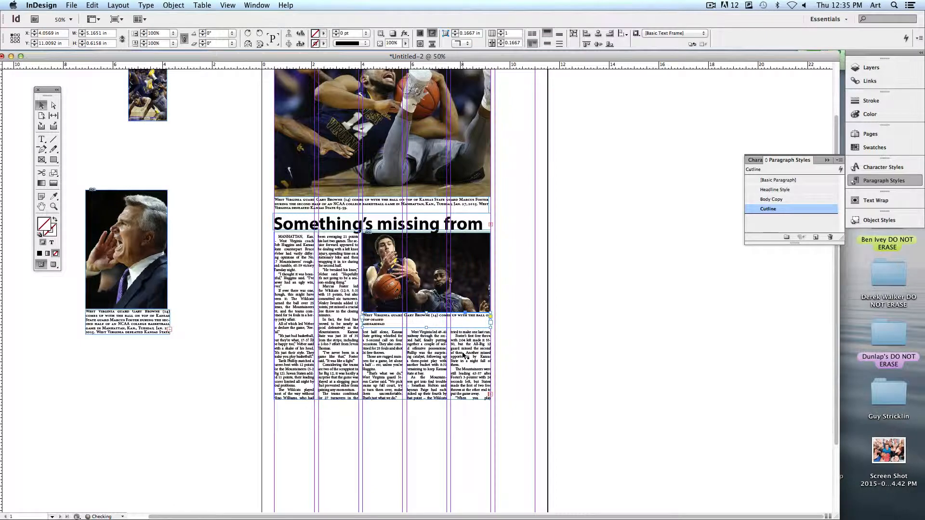
{"action": "key", "text": "w"}
{"action": "left_click", "coordinate": [618, 337]}
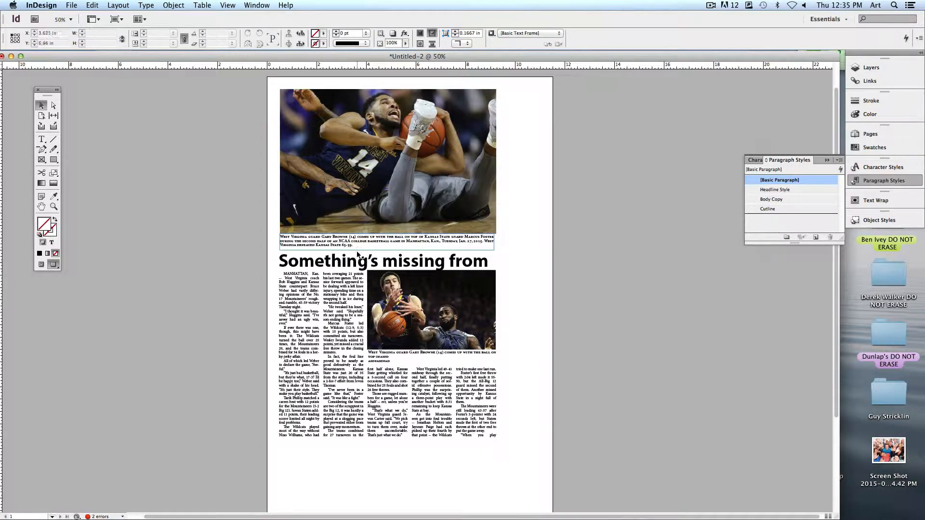
Try the headline at the top of the page, with the large photo and its long cutline moved down directly beneath it.
{"action": "left_click", "coordinate": [345, 265]}
{"action": "left_click_drag", "start_coordinate": [345, 265], "coordinate": [346, 106]}
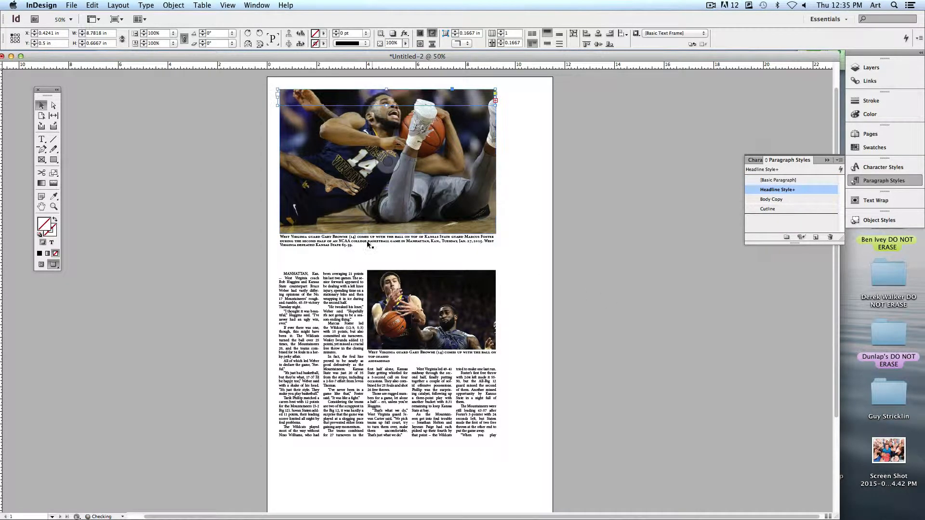
{"action": "left_click", "coordinate": [364, 220]}
{"action": "left_click_drag", "start_coordinate": [364, 219], "coordinate": [366, 238]}
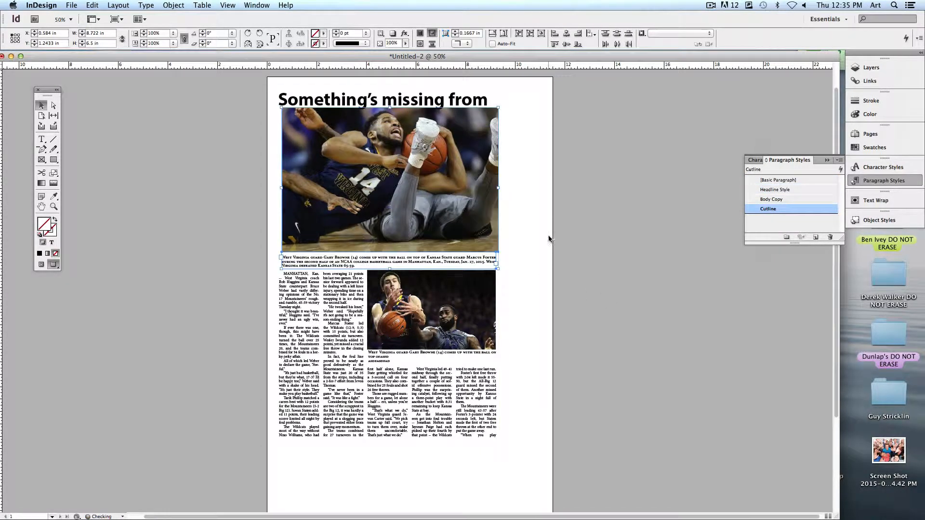
{"action": "left_click", "coordinate": [562, 369]}
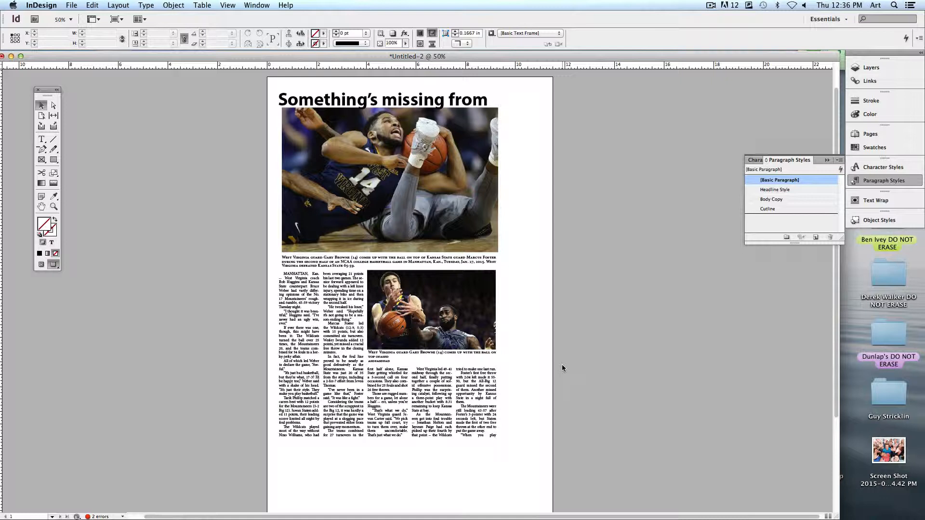
{"action": "left_click", "coordinate": [289, 283]}
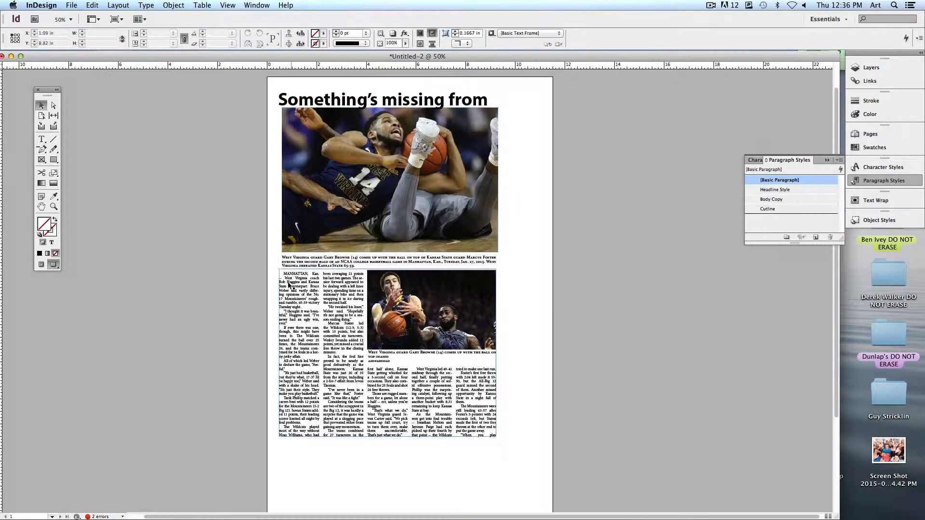
{"action": "left_click", "coordinate": [519, 315]}
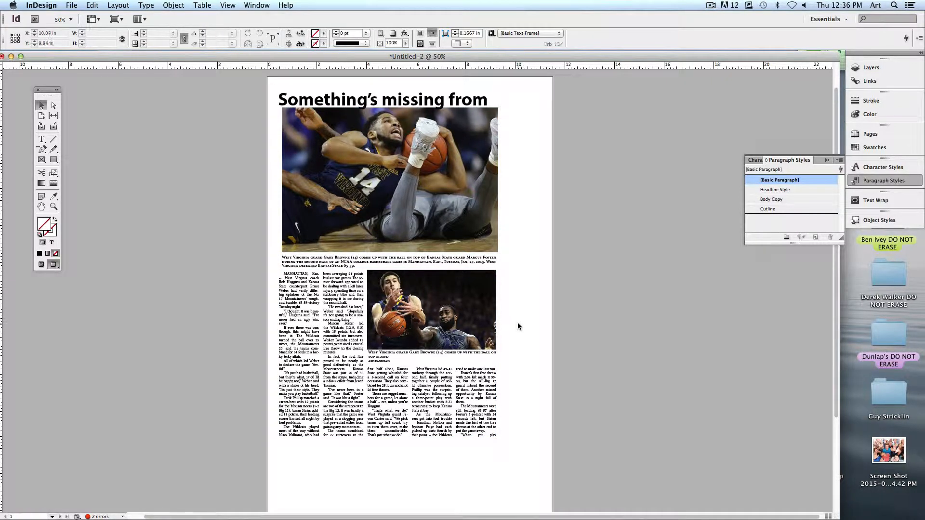
Undo the moves of the headline and of the large photo with its cutline.
{"action": "key", "text": "super+z"}
{"action": "key", "text": "super+z"}
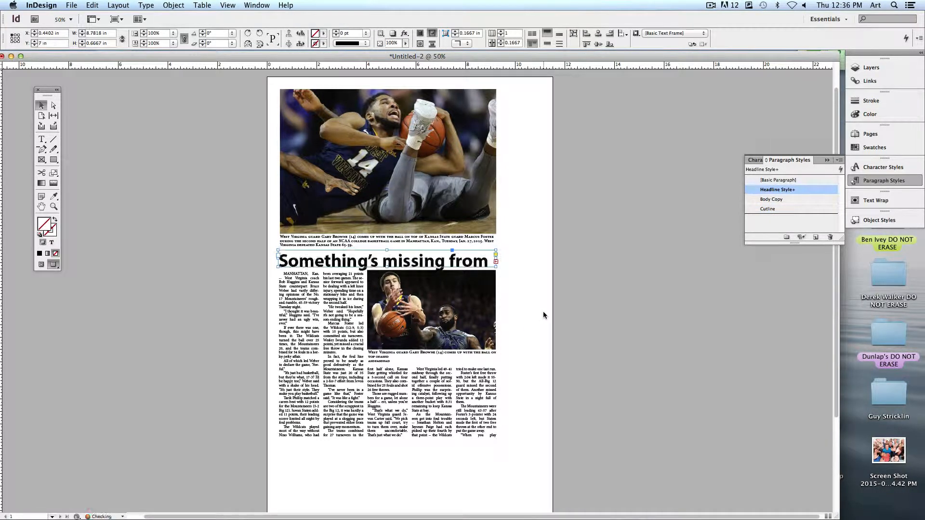
{"action": "left_click", "coordinate": [553, 313]}
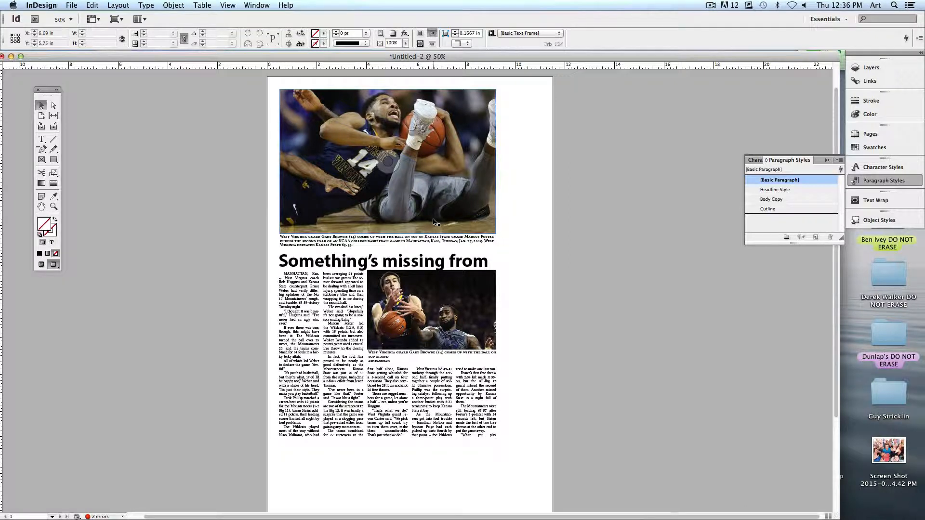
Shift the two-player photo and its short cutline one column over, so they span the second to fourth columns of the body copy.
{"action": "left_click", "coordinate": [393, 334]}
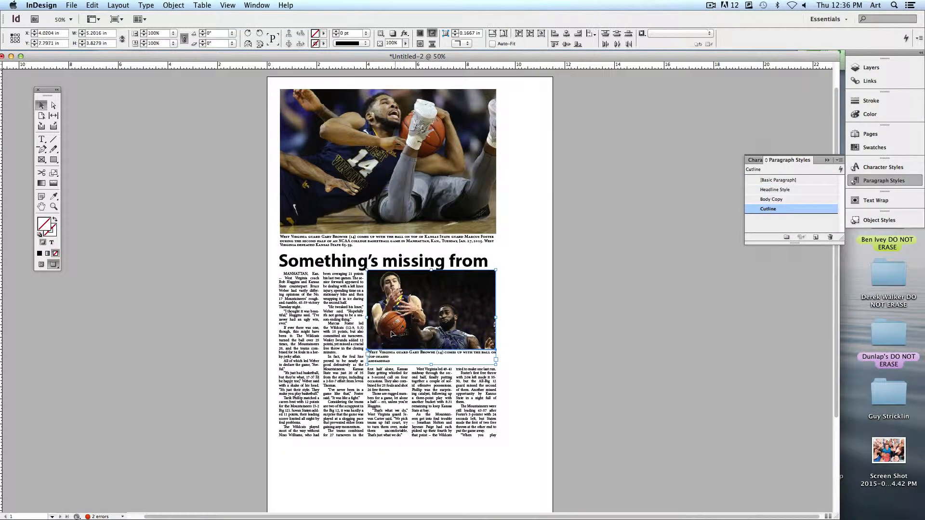
{"action": "left_click_drag", "start_coordinate": [393, 334], "coordinate": [349, 334]}
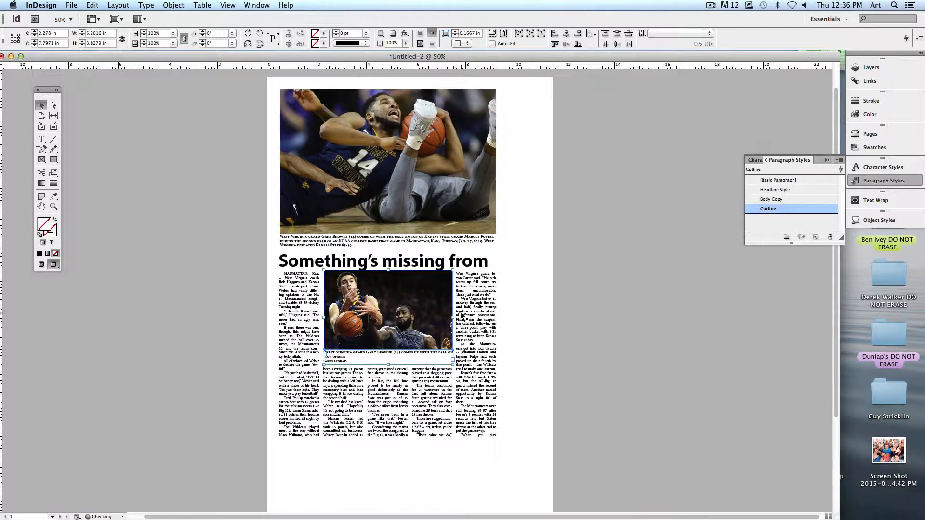
{"action": "left_click", "coordinate": [588, 345]}
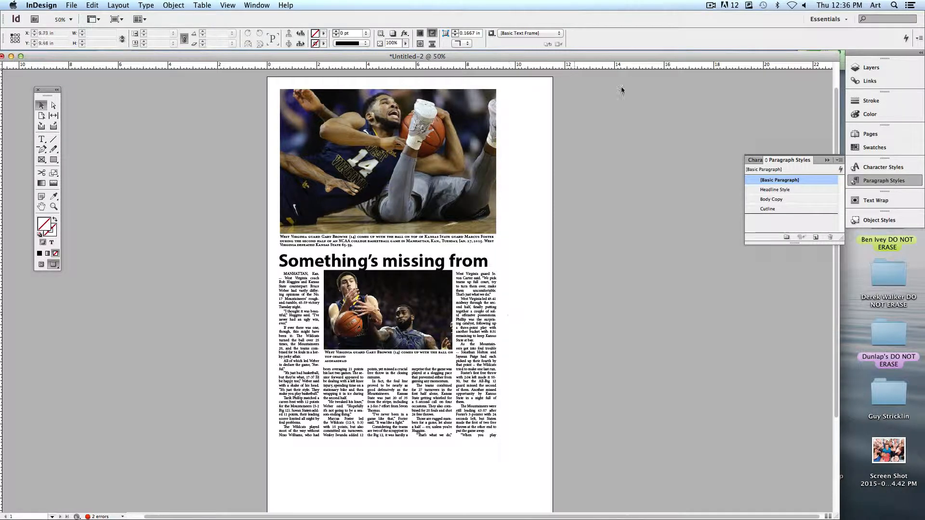
{"action": "left_click", "coordinate": [712, 5]}
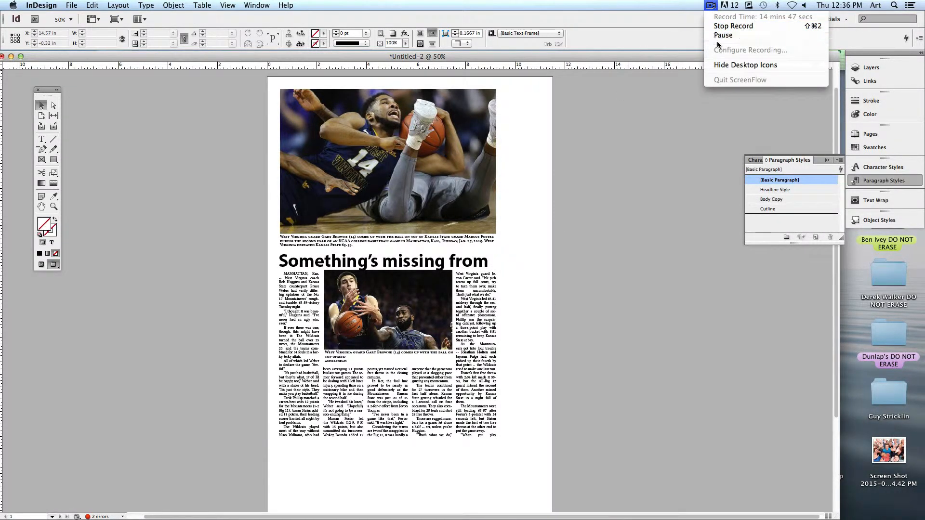